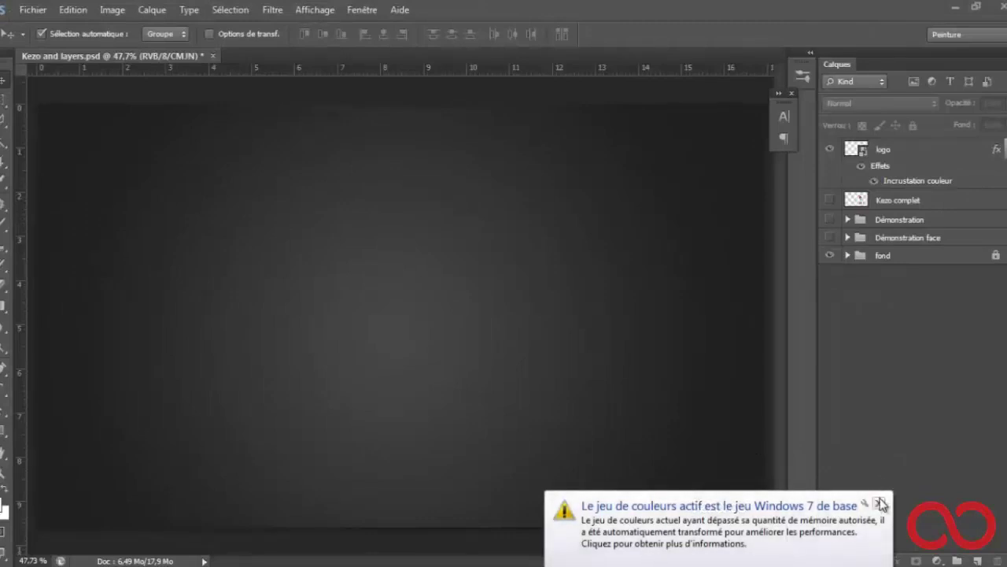
Dismiss the Windows colour-scheme changed notice balloon.
click(883, 502)
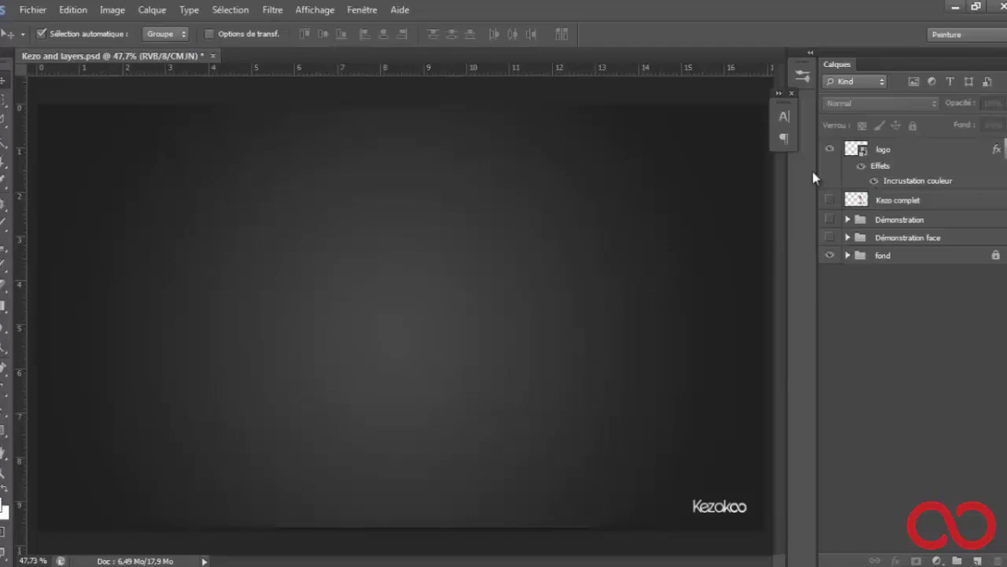
Hide the logo layer, show Kezo complet, and move the character up-left.
click(829, 149)
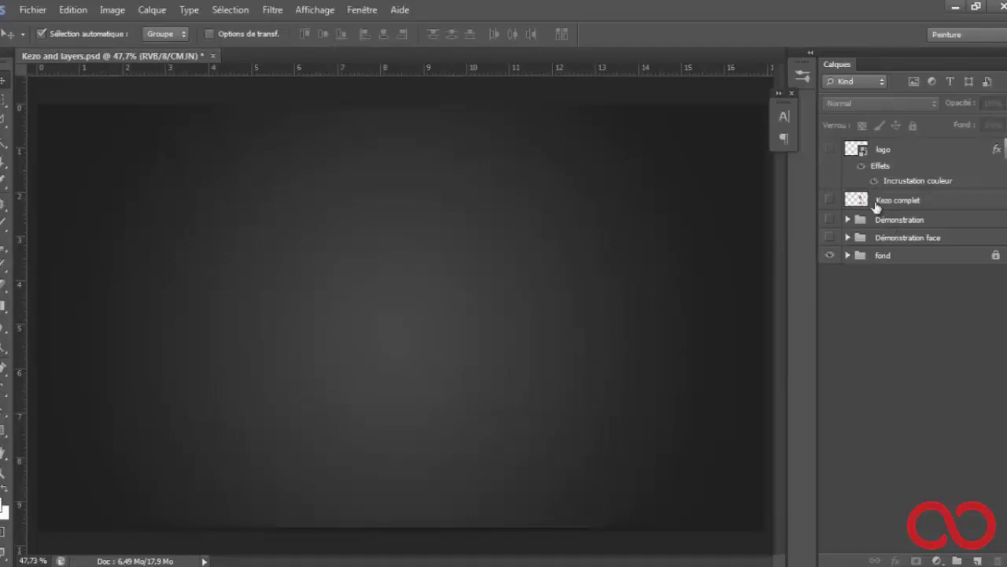
click(830, 200)
drag(535, 353, 422, 342)
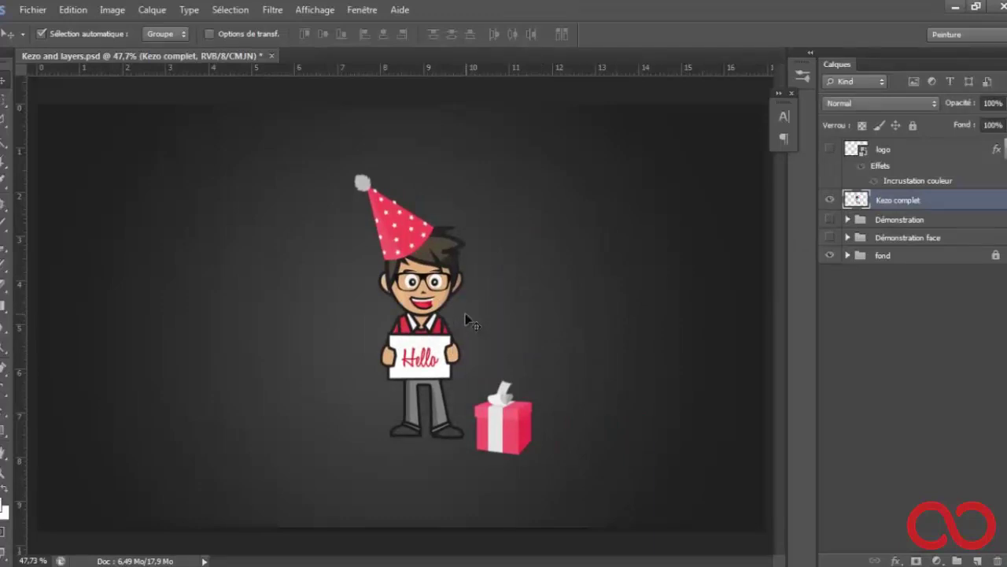
Zoom in on the character's party hat, toggling Kezo complet's visibility to compare.
scroll(492, 311, up, 2)
scroll(502, 307, up, 2)
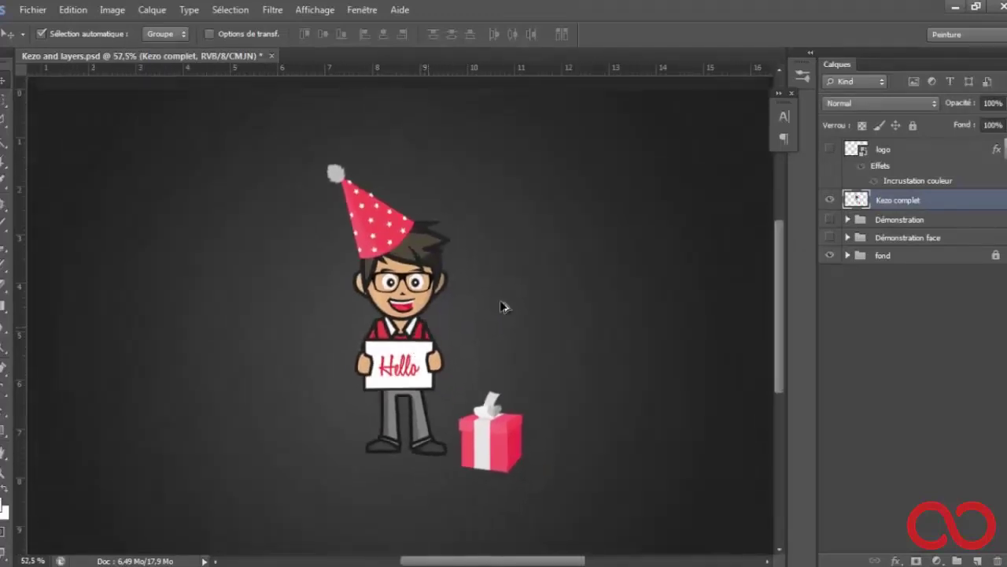
click(829, 199)
click(829, 199)
scroll(374, 382, up, 2)
scroll(374, 382, up, 2)
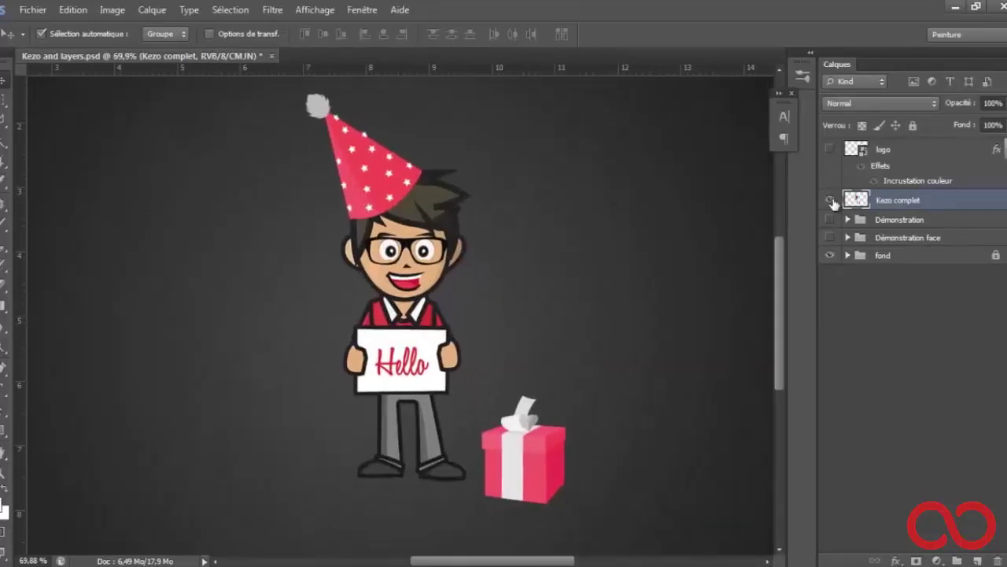
click(829, 199)
click(829, 199)
scroll(425, 275, up, 1)
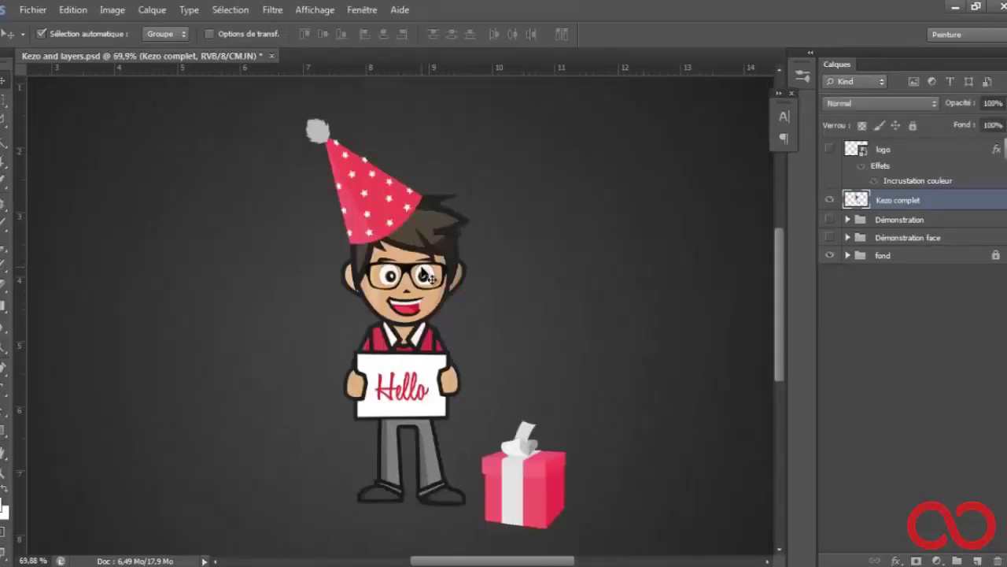
scroll(417, 252, up, 3)
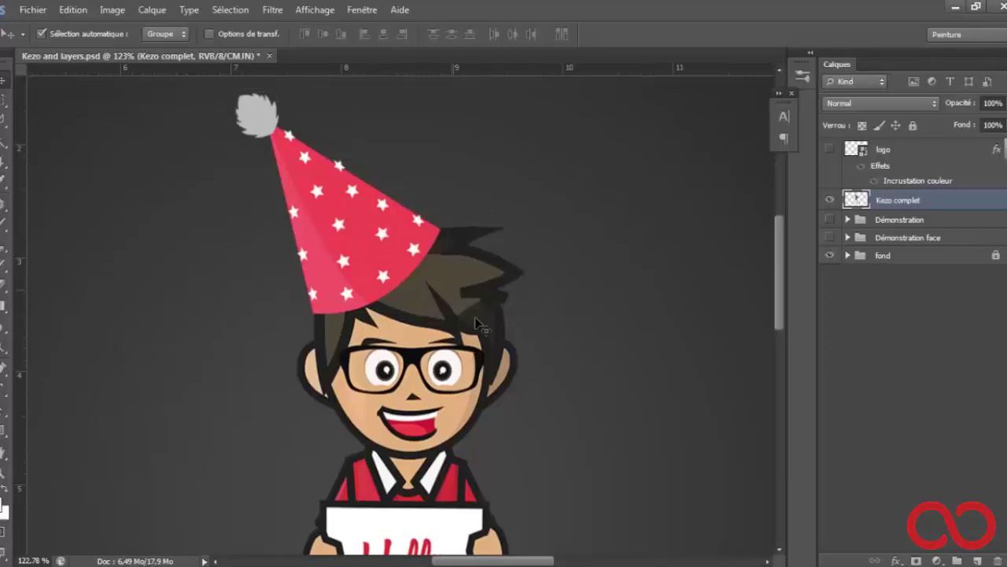
scroll(477, 323, down, 2)
scroll(479, 375, down, 1)
scroll(400, 232, up, 3)
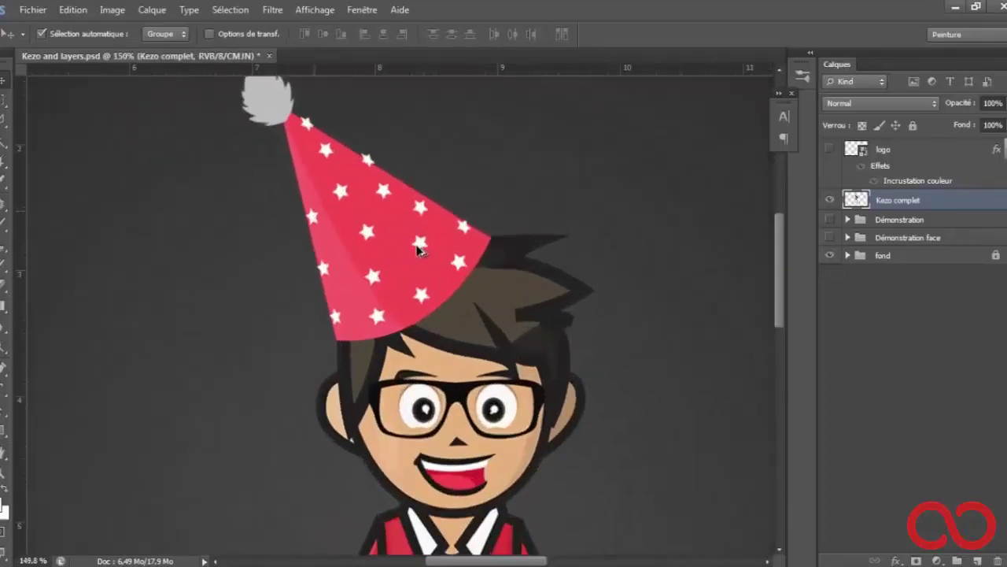
drag(419, 249, 406, 329)
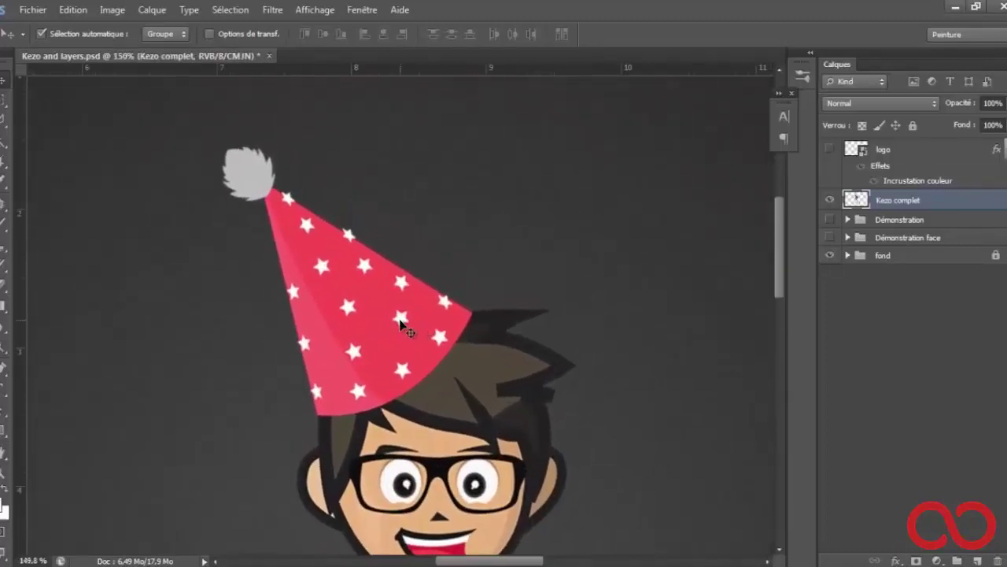
key(e)
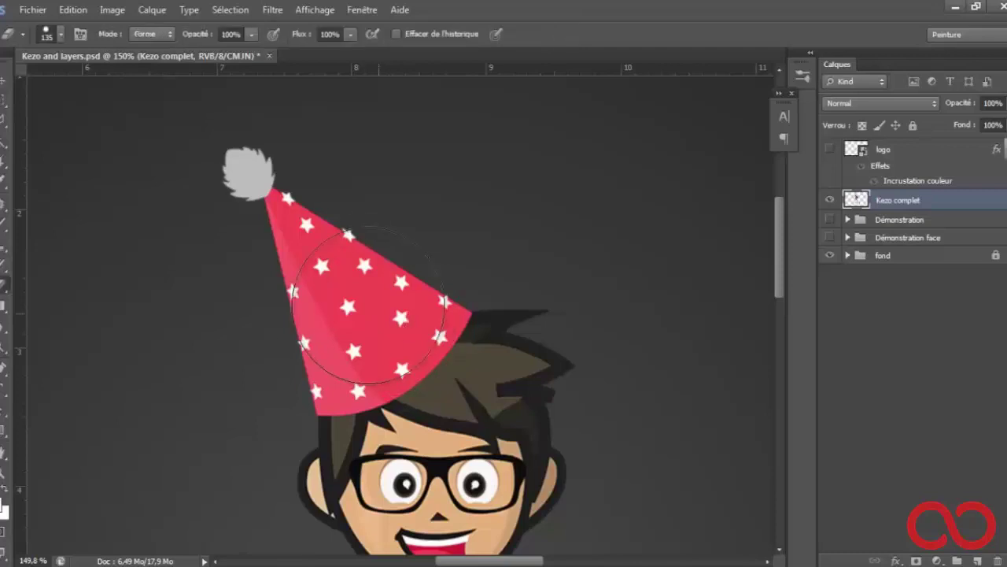
mouse_move(270, 260)
mouse_down()
mouse_move(404, 325)
mouse_move(324, 349)
mouse_move(465, 322)
mouse_move(488, 340)
mouse_up()
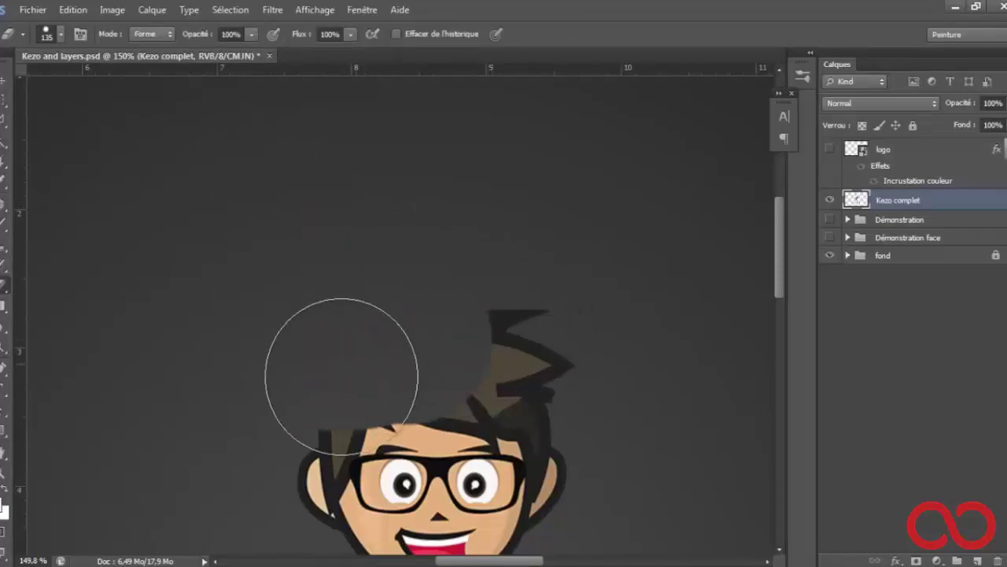
scroll(509, 256, down, 3)
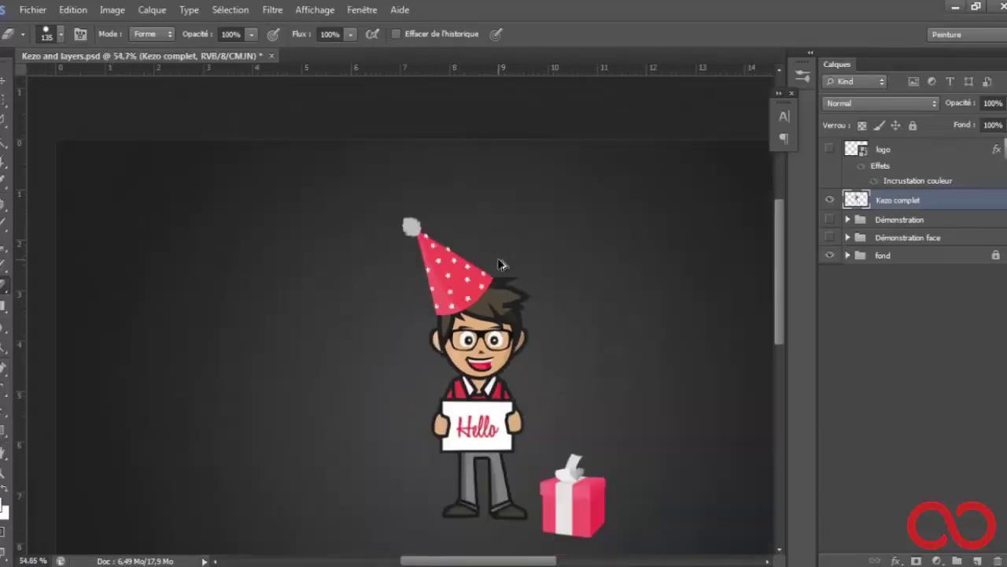
scroll(472, 244, down, 1)
scroll(425, 236, up, 2)
scroll(400, 229, up, 1)
key(v)
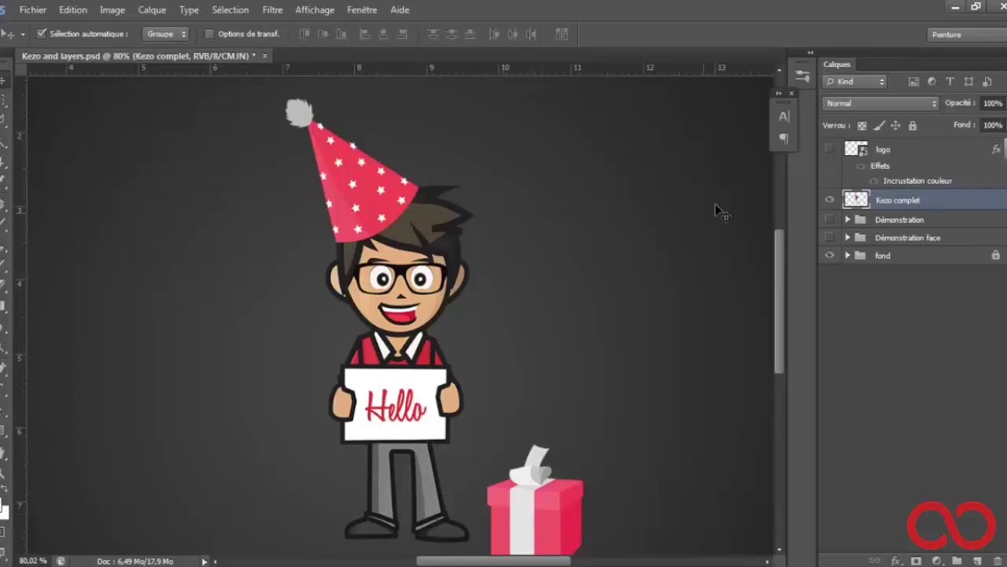
Swap Kezo complet for the Démonstration group and shift its artwork right about 1.85 cm.
click(829, 200)
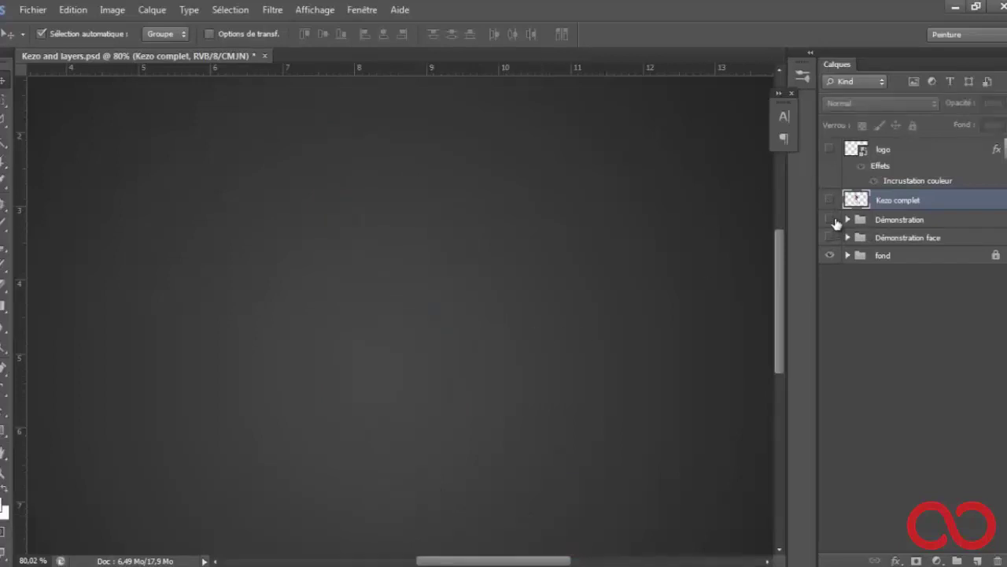
click(830, 220)
scroll(373, 339, down, 2)
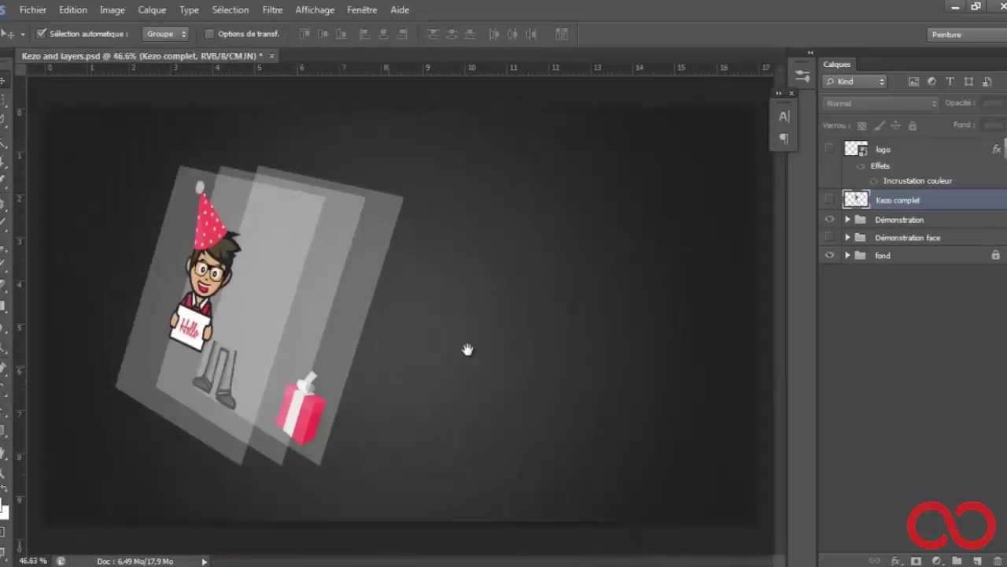
drag(446, 429, 144, 294)
drag(235, 315, 346, 315)
scroll(375, 280, up, 1)
scroll(375, 280, up, 2)
drag(415, 314, 375, 297)
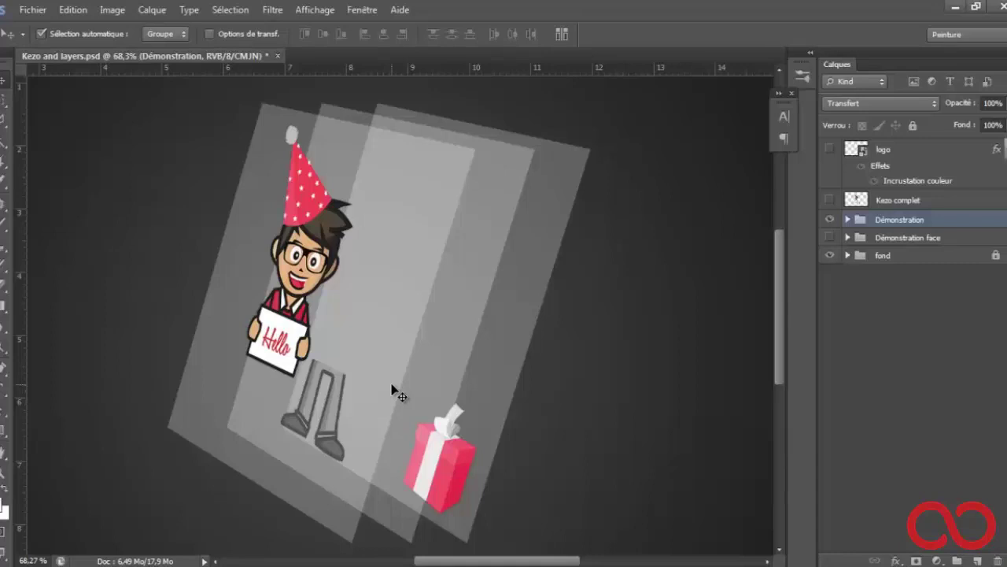
Set Move auto-select from Groupe to Calque, then slide the Hello, legs and gift planes left.
mouse_move(209, 324)
mouse_down()
mouse_move(298, 344)
mouse_move(279, 322)
mouse_up()
click(166, 34)
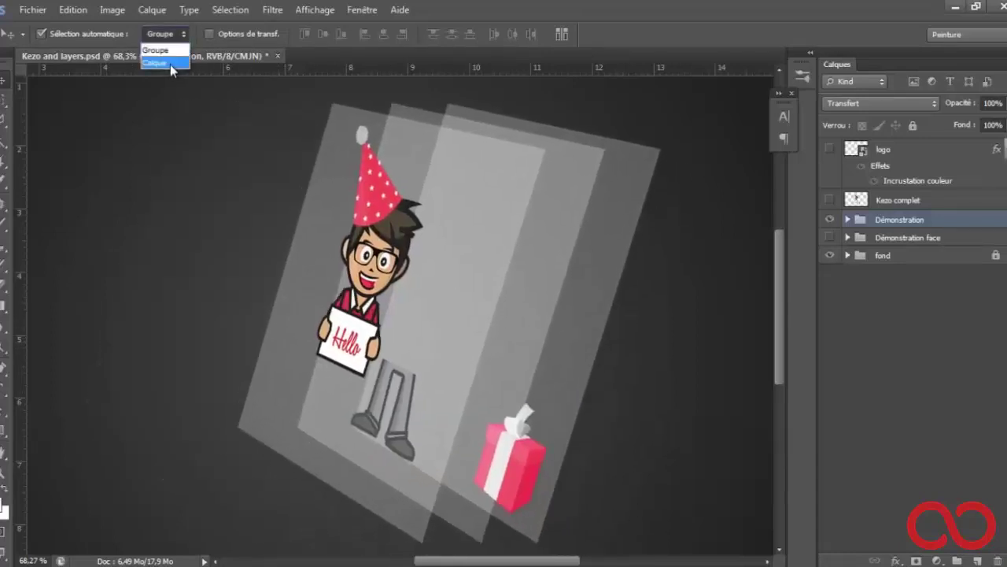
click(167, 63)
drag(364, 315, 272, 297)
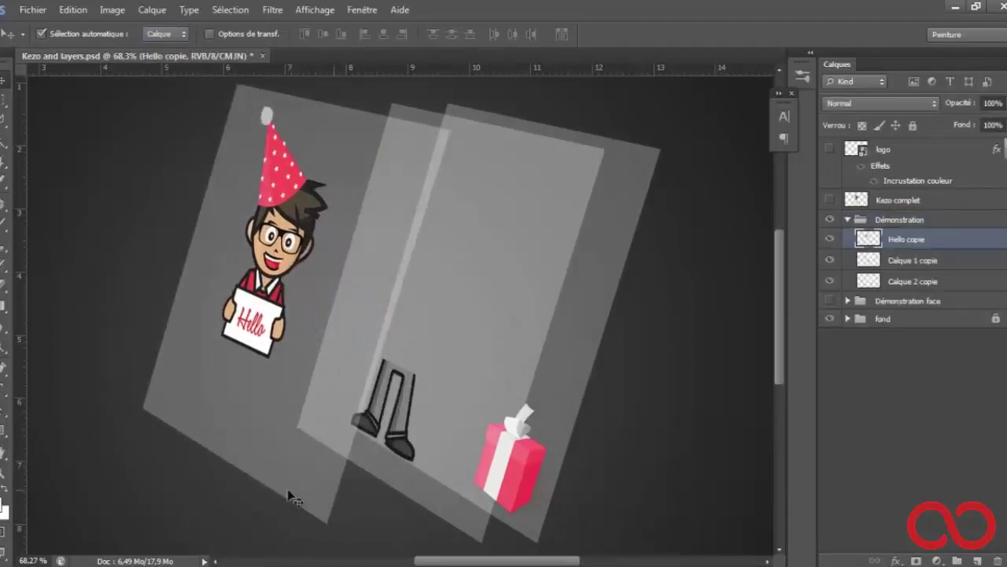
mouse_move(355, 465)
mouse_down()
mouse_move(277, 467)
mouse_move(224, 454)
mouse_up()
mouse_move(486, 379)
mouse_down()
mouse_move(282, 384)
mouse_move(281, 376)
mouse_up()
Reposition the Hello card and legs planes back into the tilted arrangement.
click(398, 465)
mouse_move(398, 466)
mouse_down()
mouse_move(254, 355)
mouse_move(325, 363)
mouse_up()
click(424, 386)
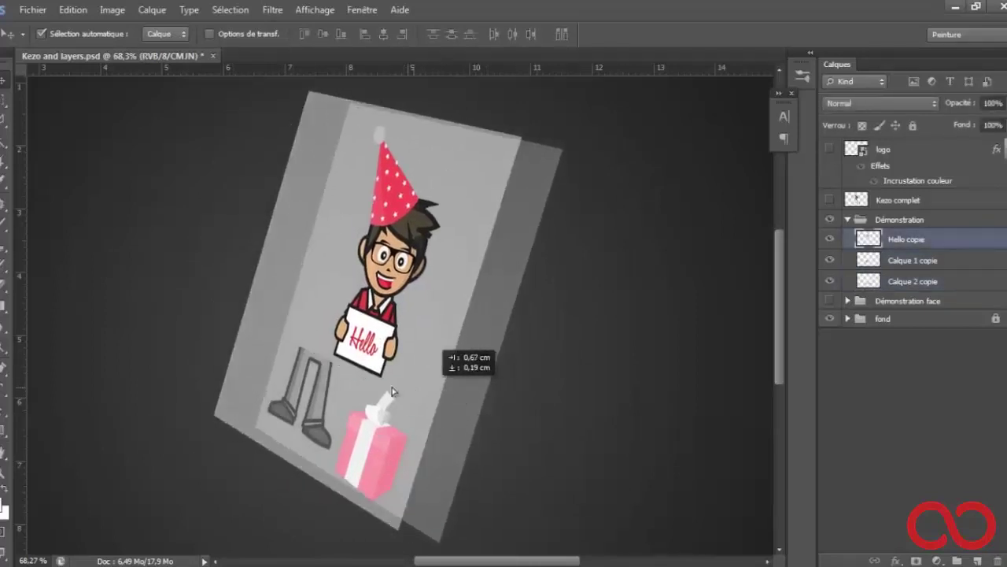
drag(423, 387, 321, 351)
mouse_move(416, 353)
mouse_down()
mouse_move(352, 329)
mouse_move(627, 406)
mouse_up()
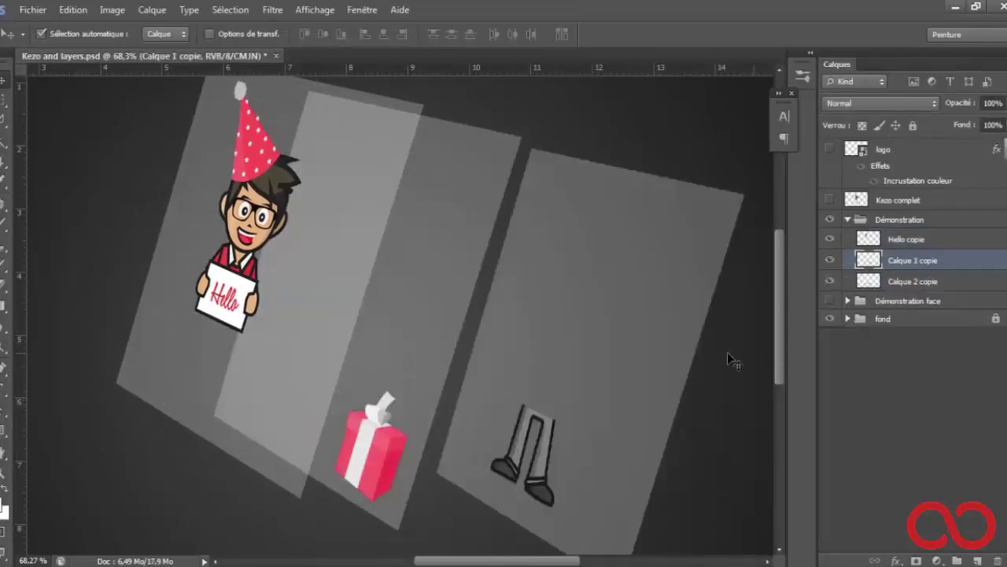
drag(617, 415, 335, 344)
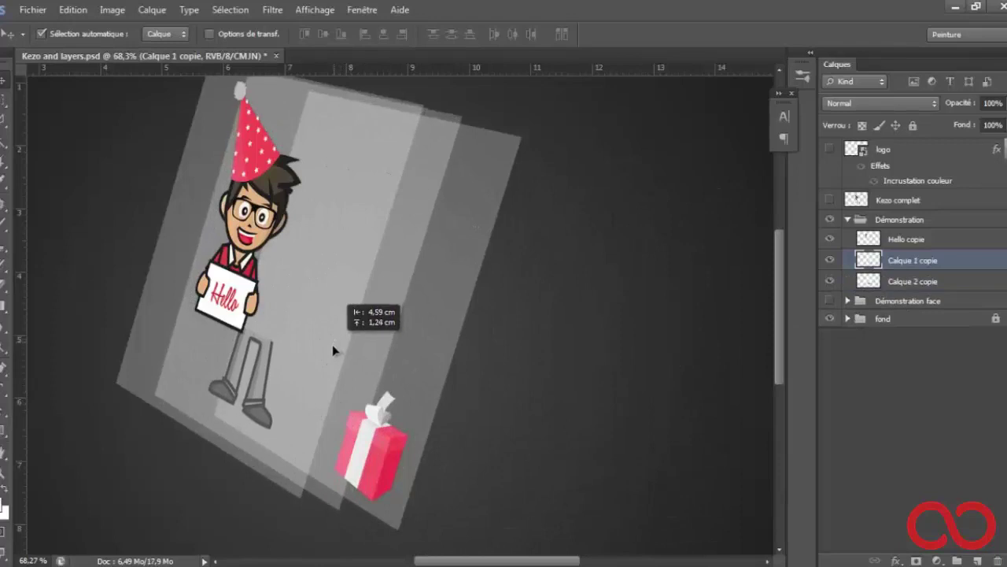
drag(335, 345, 332, 337)
drag(177, 312, 158, 315)
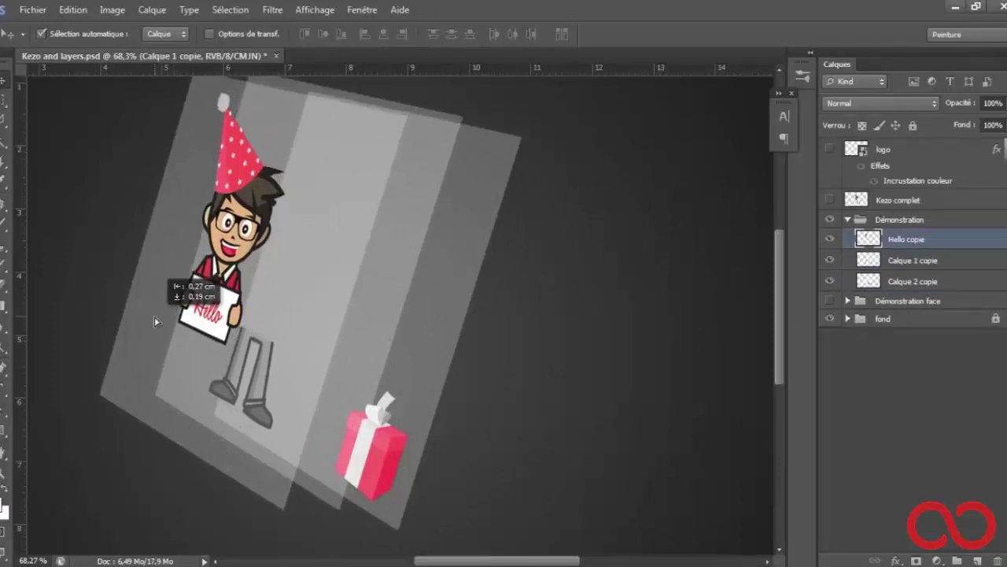
drag(349, 367, 343, 385)
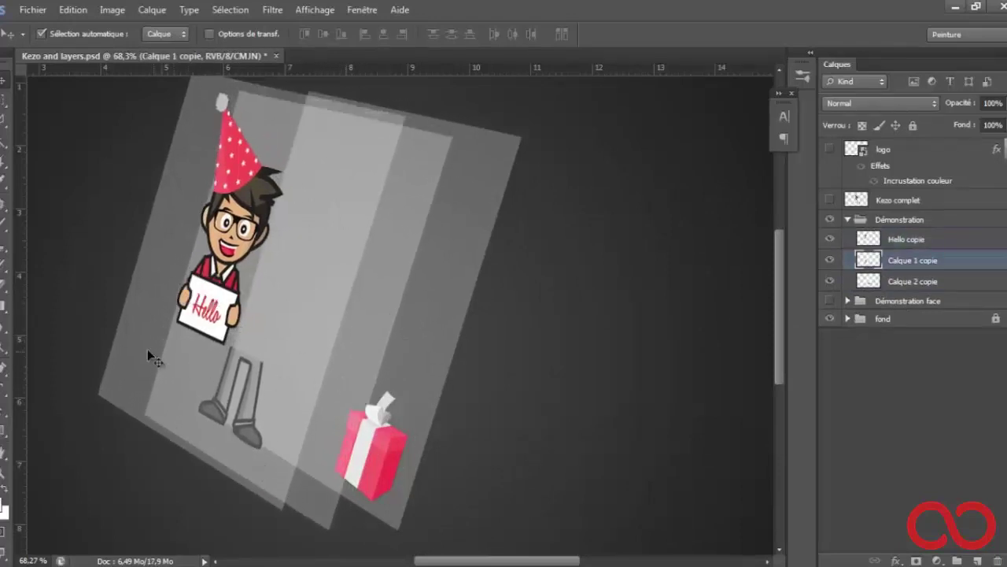
drag(148, 349, 161, 362)
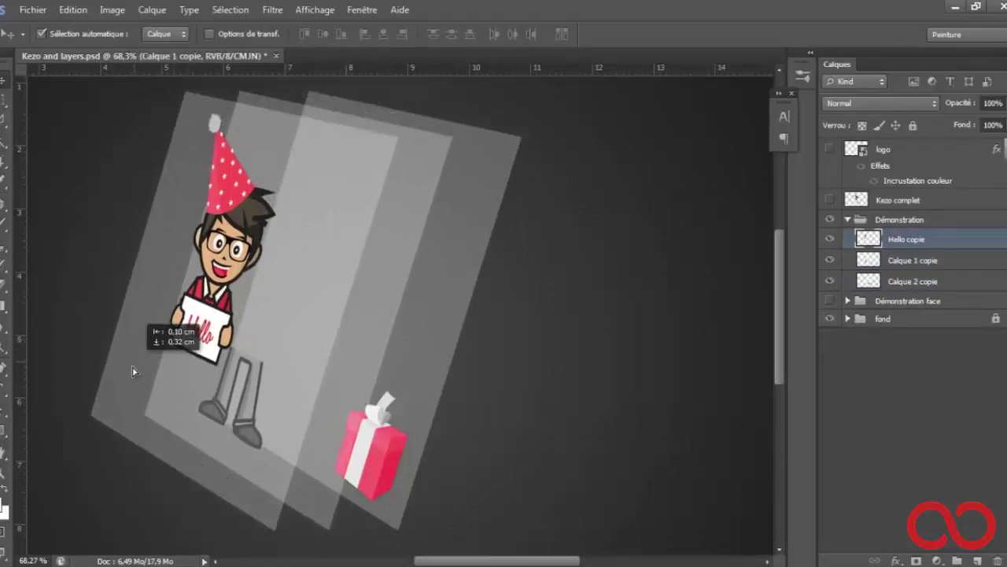
Select the Hello, legs and gift planes together and shift them slightly right.
click(418, 402)
drag(484, 437, 240, 348)
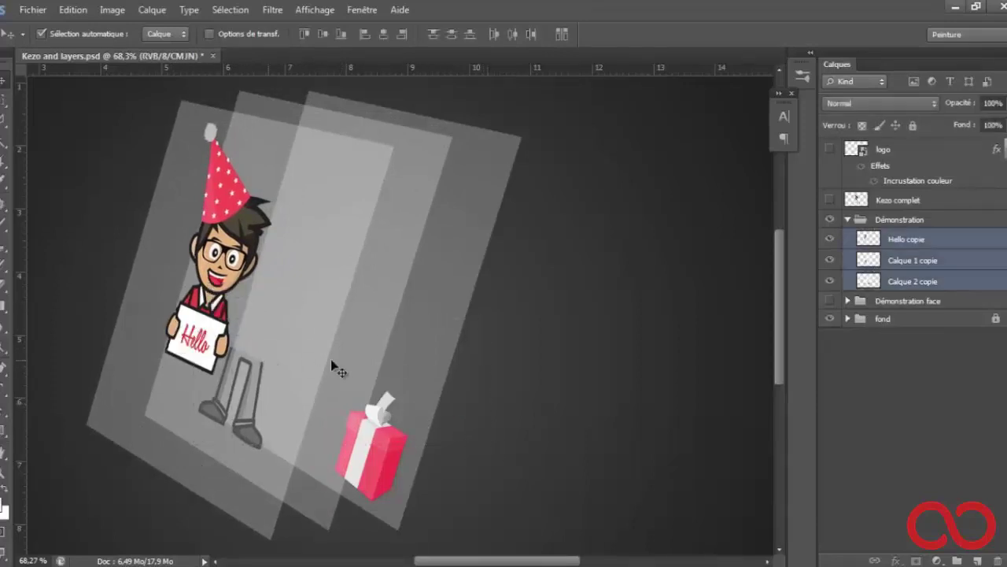
scroll(331, 358, down, 2)
scroll(370, 382, down, 2)
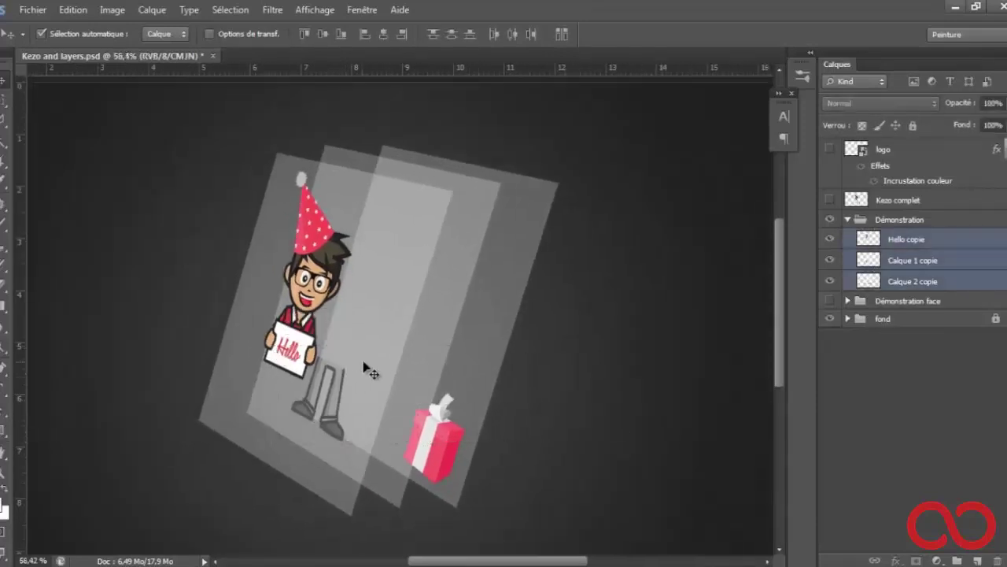
drag(358, 359, 371, 360)
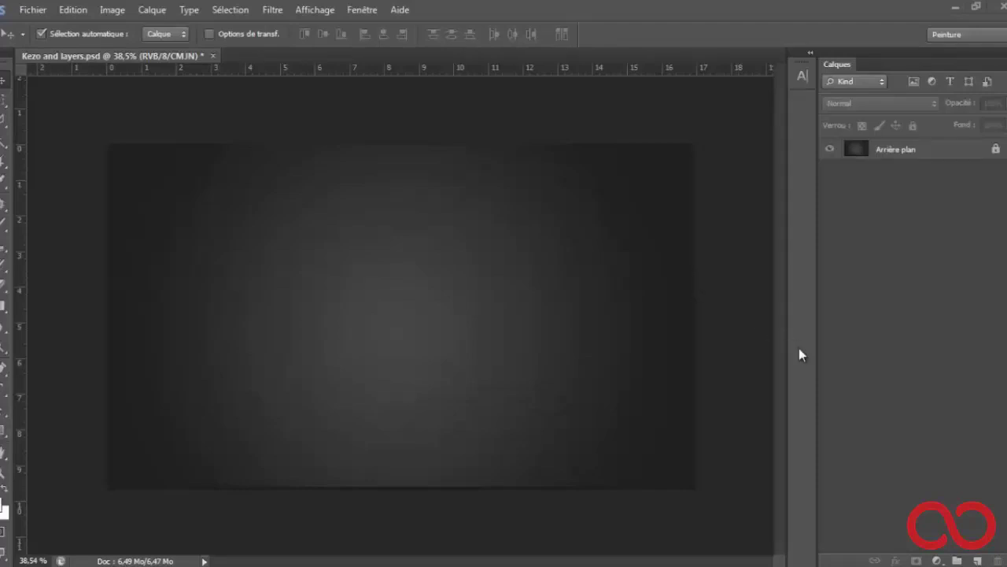
Add a new layer Calque 1, paint white test blobs with the brush, then undo them.
click(977, 560)
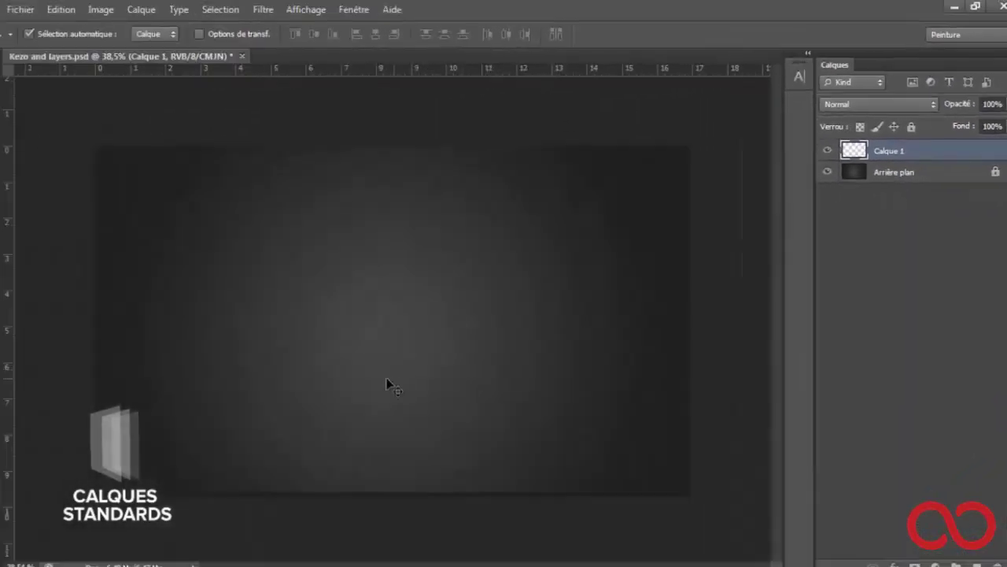
key(b)
drag(347, 347, 370, 299)
drag(484, 299, 452, 369)
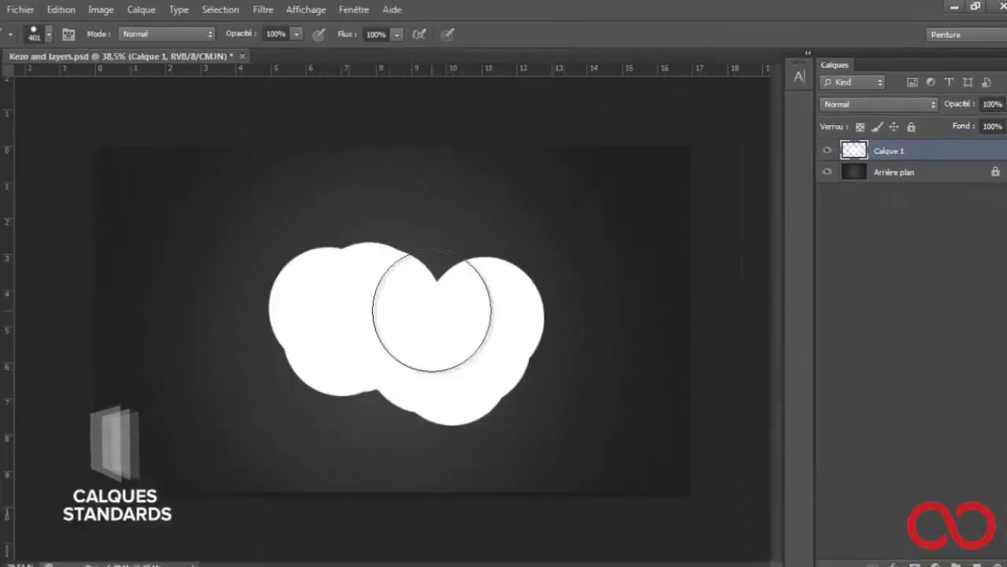
right_click(438, 309)
key(Return)
key(ctrl+z)
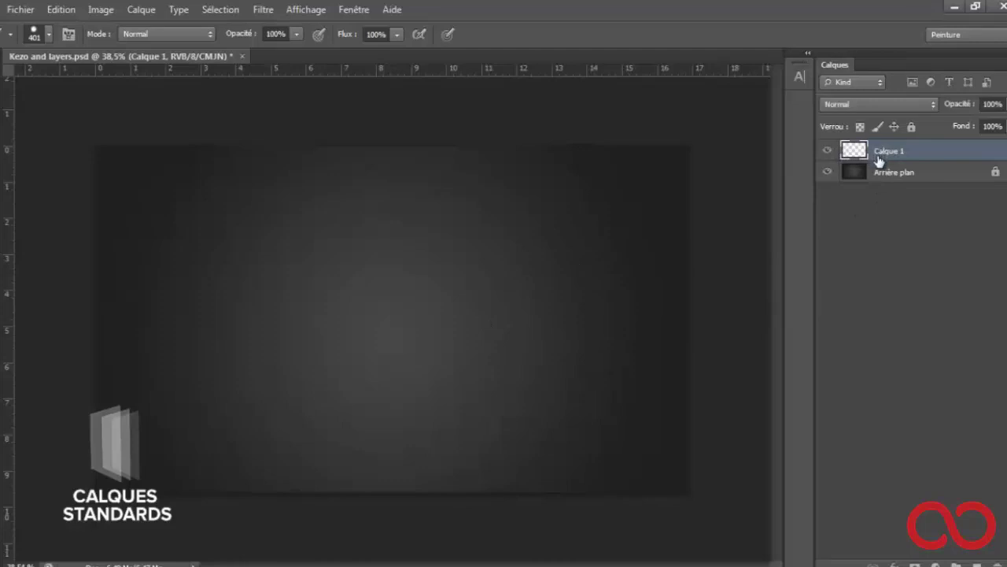
Set the brush to 37 px, test and undo a zigzag stroke, then delete Calque 1.
right_click(346, 282)
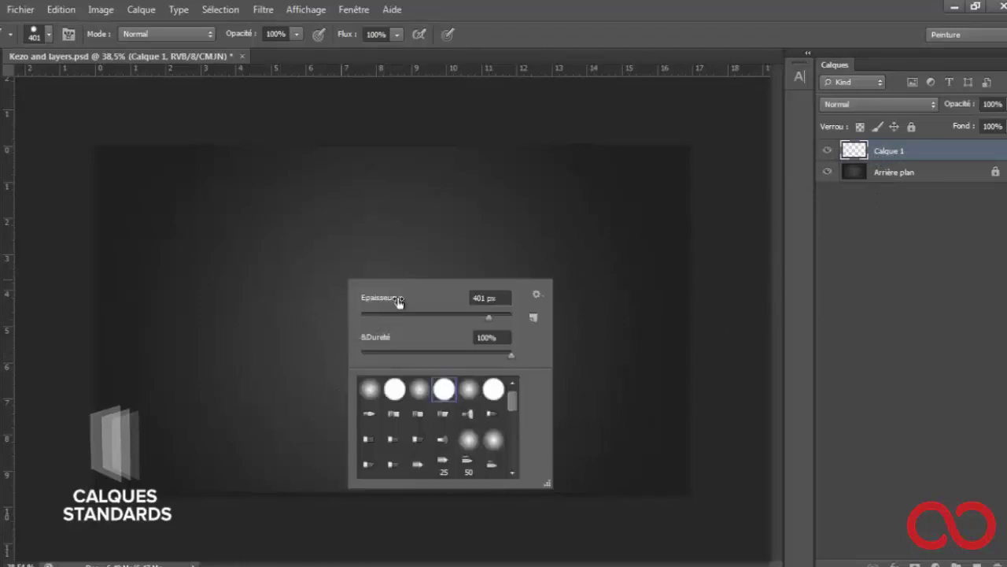
click(389, 315)
key(Return)
drag(247, 231, 387, 289)
key(ctrl+z)
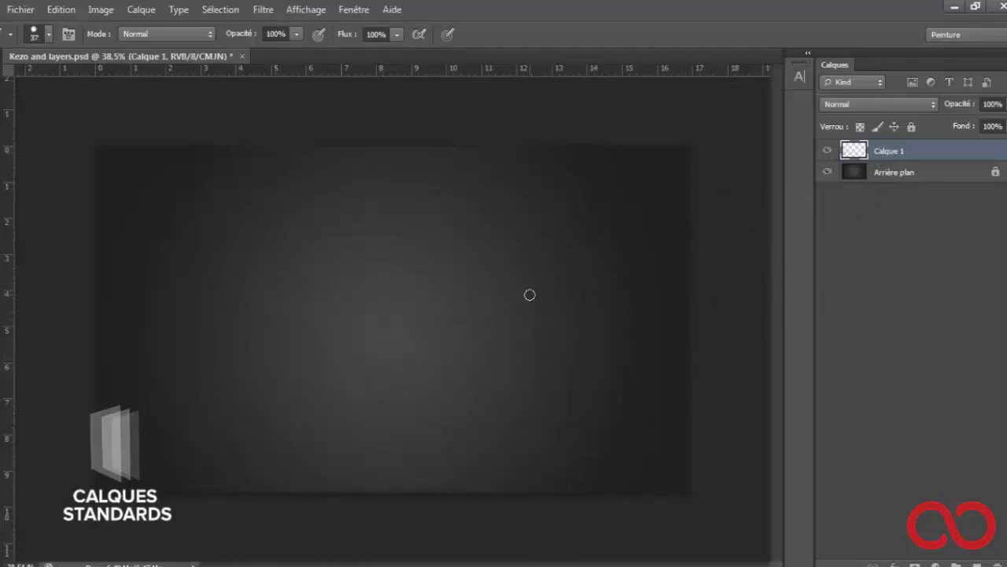
drag(234, 268, 367, 337)
key(ctrl+z)
key(Delete)
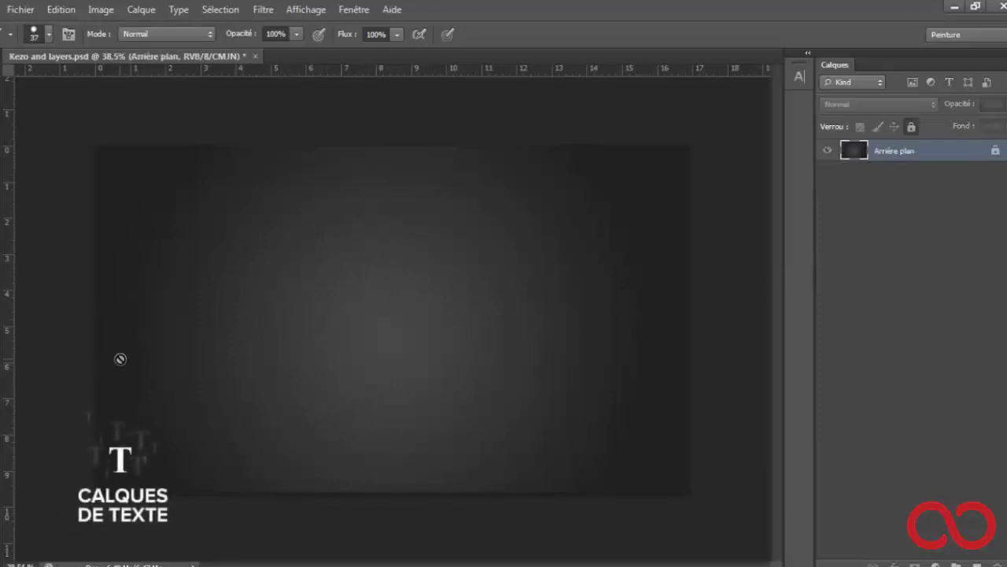
Add a white CALQUES text layer and move it to the canvas centre.
key(t)
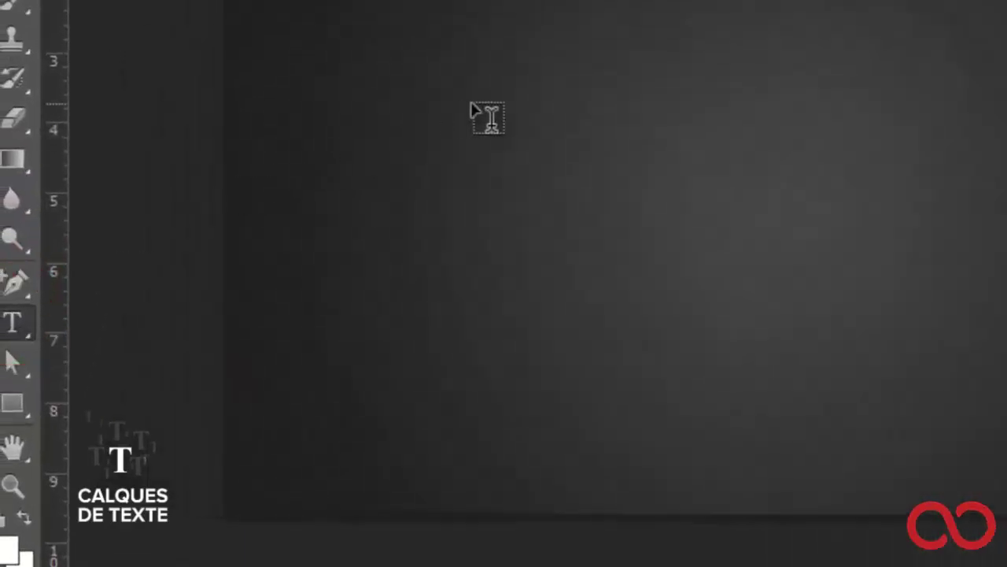
click(473, 100)
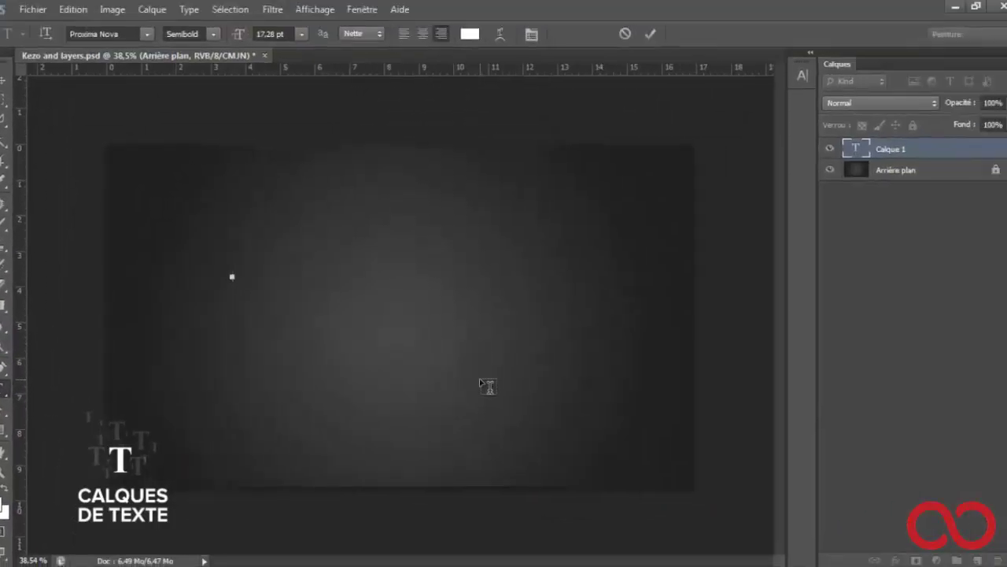
text(CALQUES)
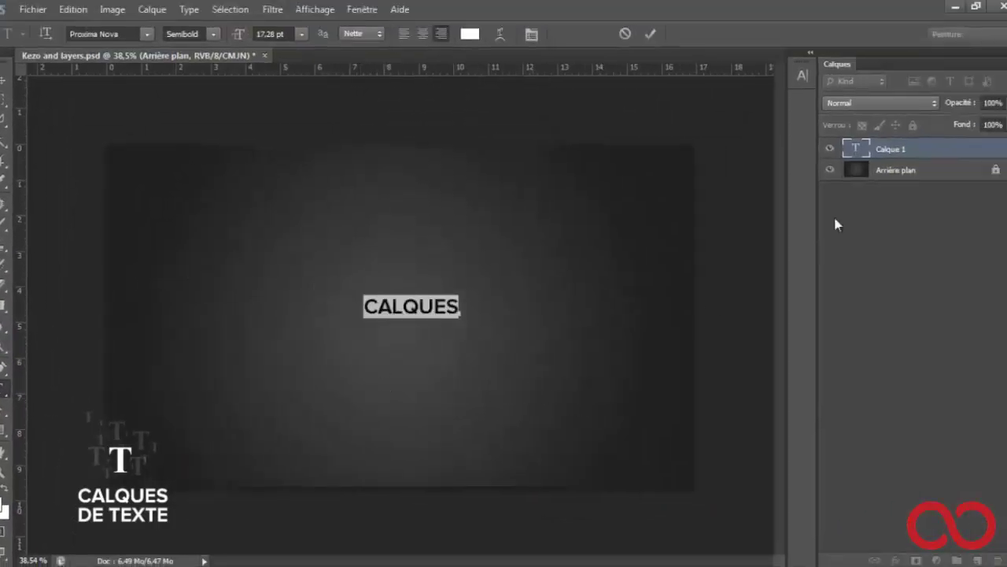
click(859, 151)
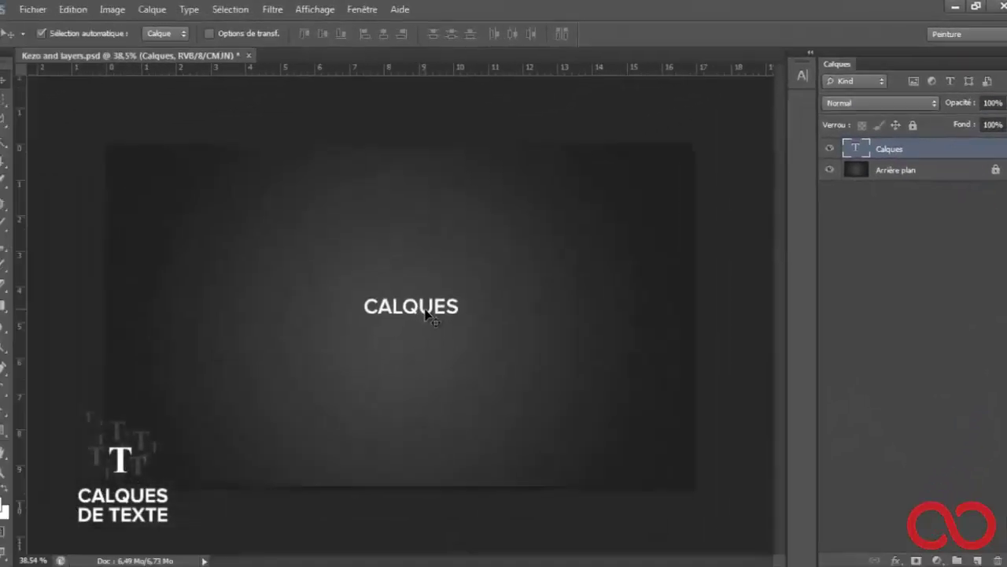
mouse_move(423, 312)
mouse_down()
mouse_move(392, 319)
mouse_move(559, 355)
mouse_move(518, 354)
mouse_up()
Scale CALQUES up to about 378% and nudge it slightly upward.
key(ctrl+t)
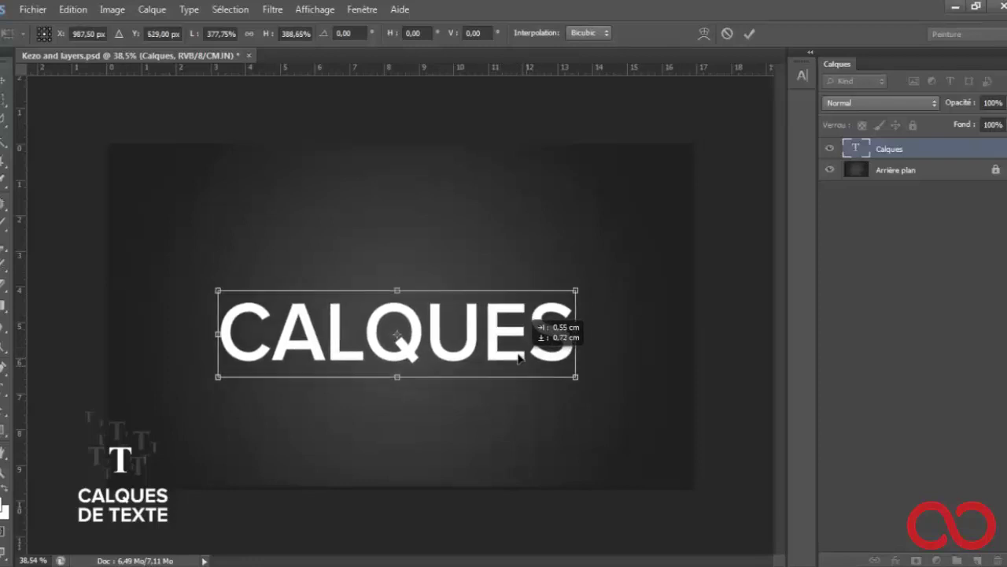
key(Return)
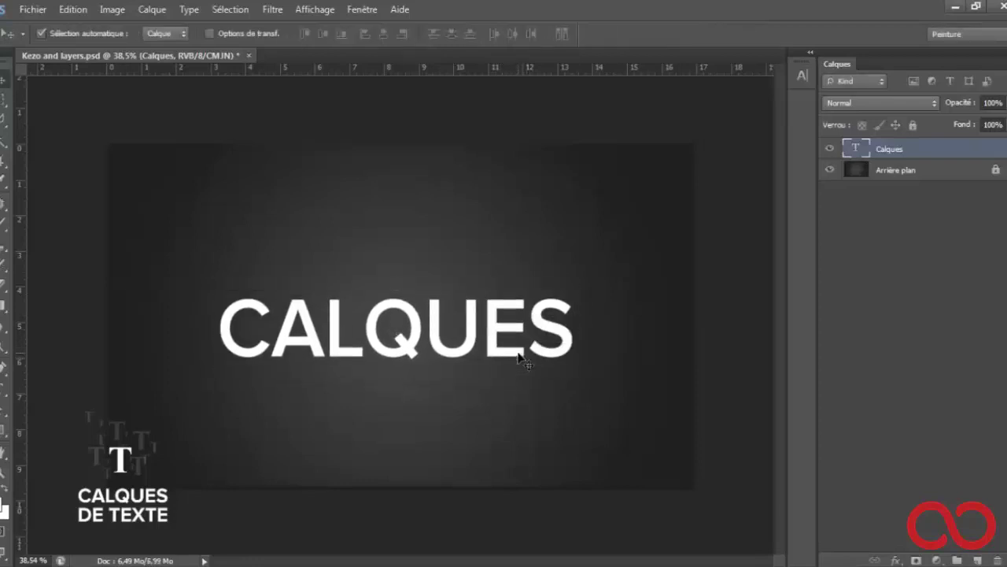
drag(521, 358, 521, 354)
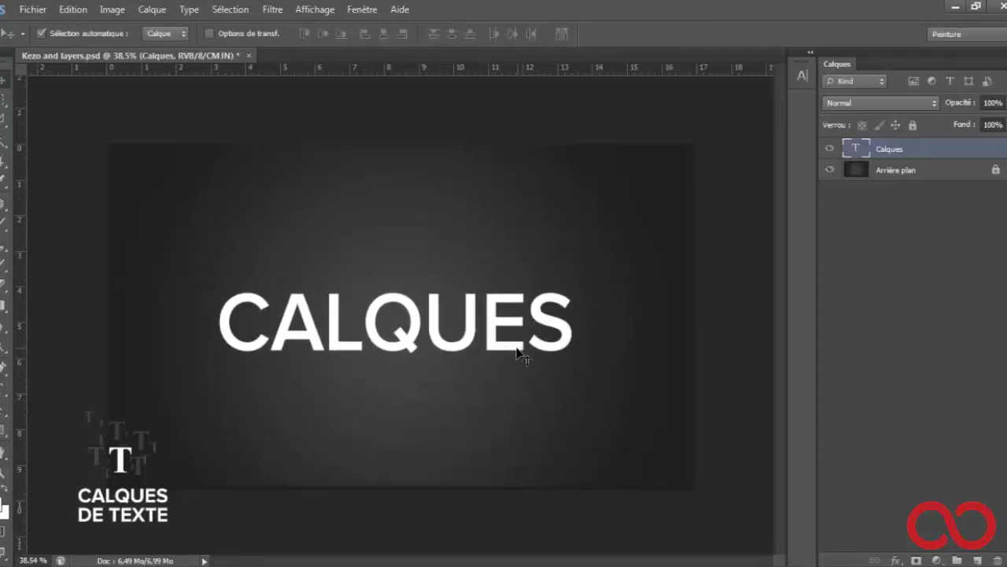
scroll(543, 360, up, 5)
scroll(540, 308, up, 3)
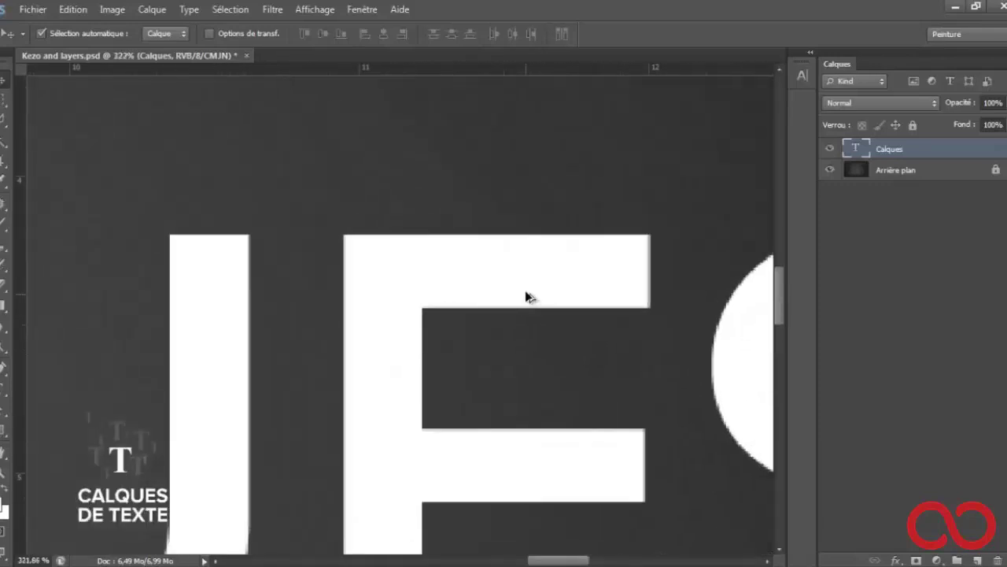
scroll(528, 294, up, 2)
scroll(598, 326, down, 3)
scroll(579, 336, down, 2)
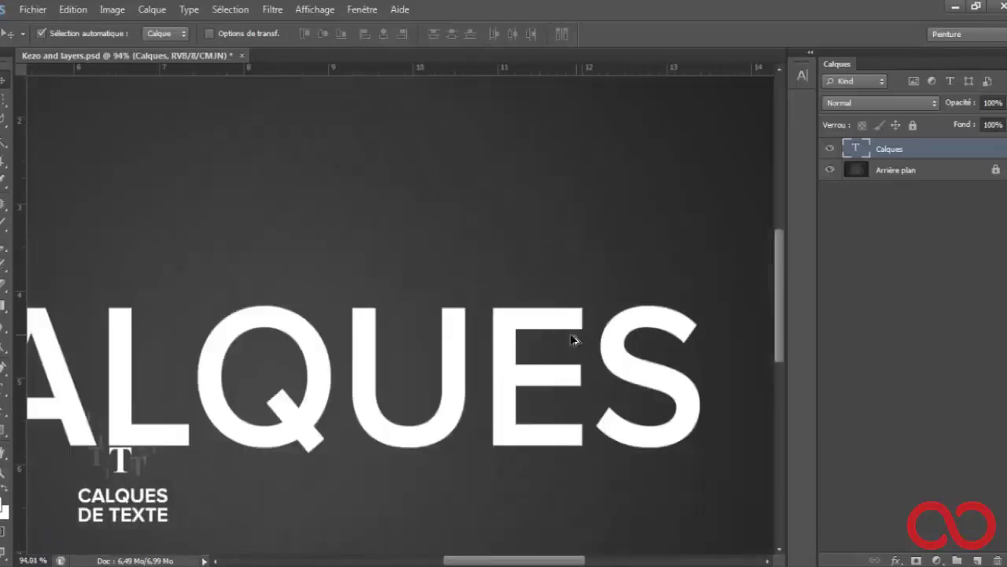
scroll(560, 338, down, 3)
scroll(511, 337, down, 1)
Check the CALQUES font size of 67.16 pt in the Character panel, then close it.
key(t)
click(466, 338)
double_click(464, 338)
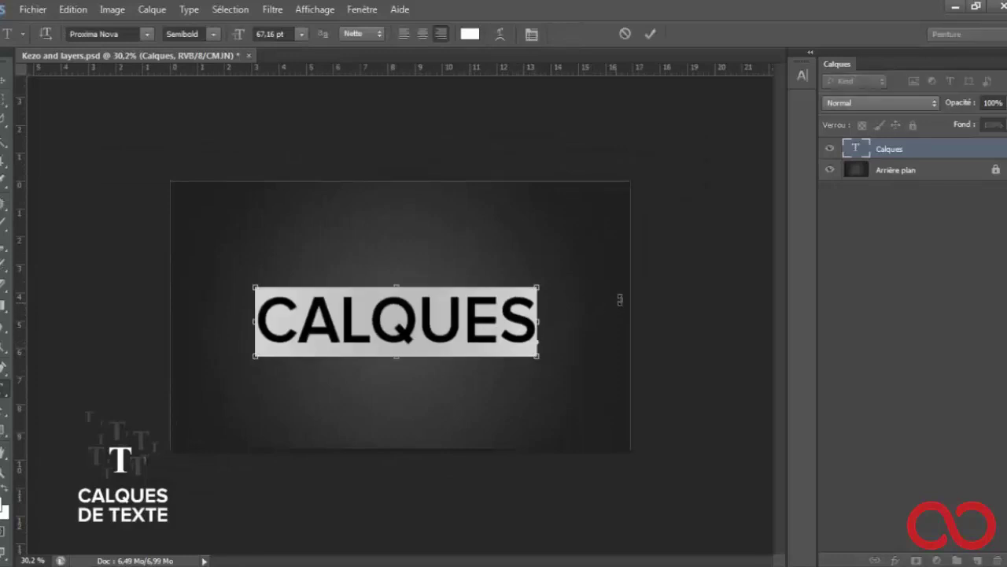
key(ctrl+t)
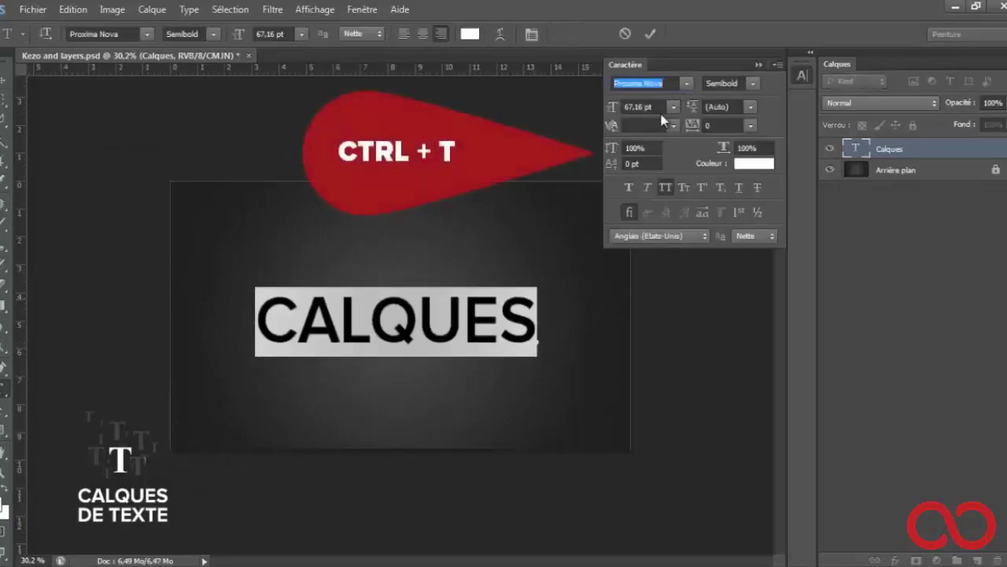
click(657, 107)
scroll(656, 107, up, 6)
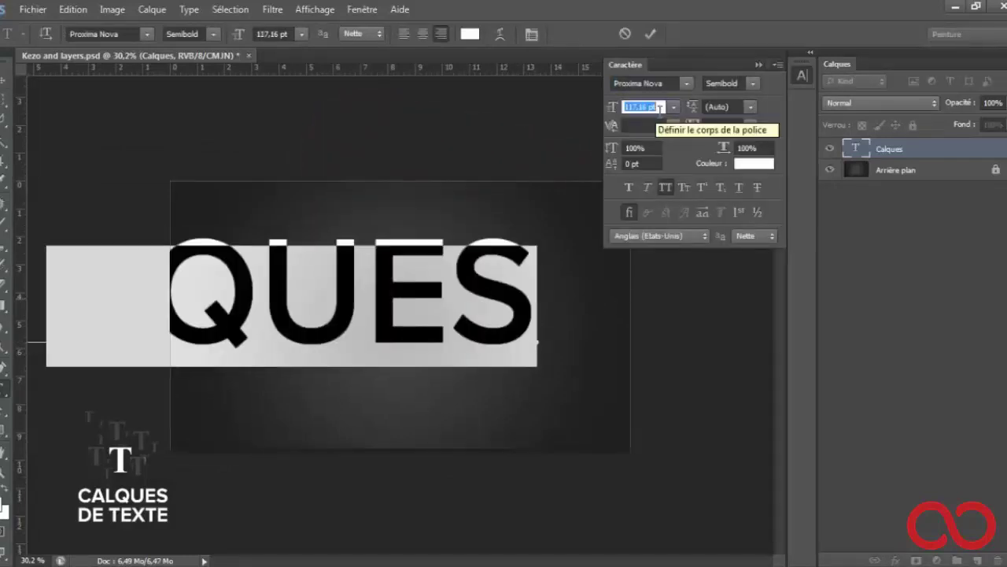
scroll(658, 108, down, 4)
scroll(658, 107, down, 2)
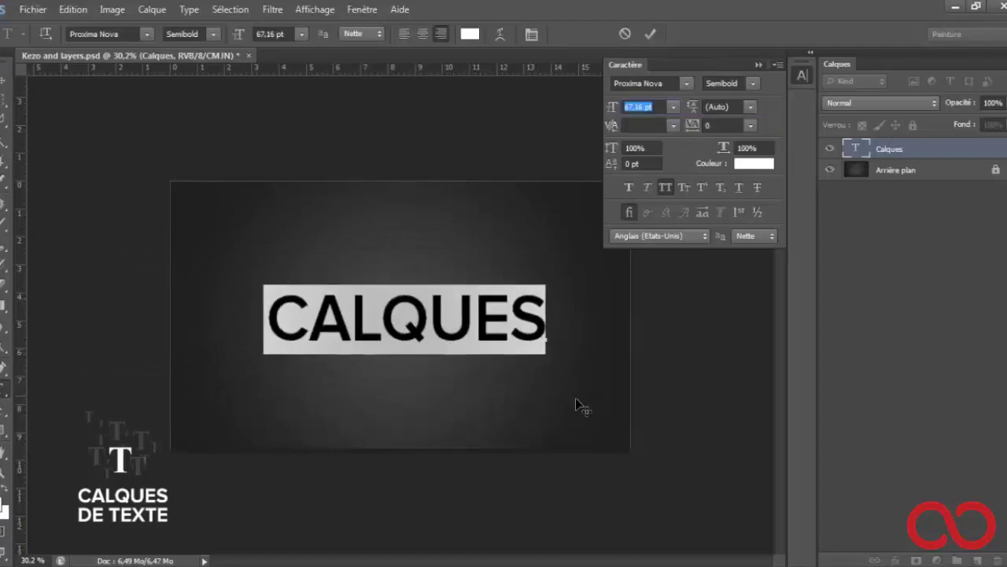
click(864, 149)
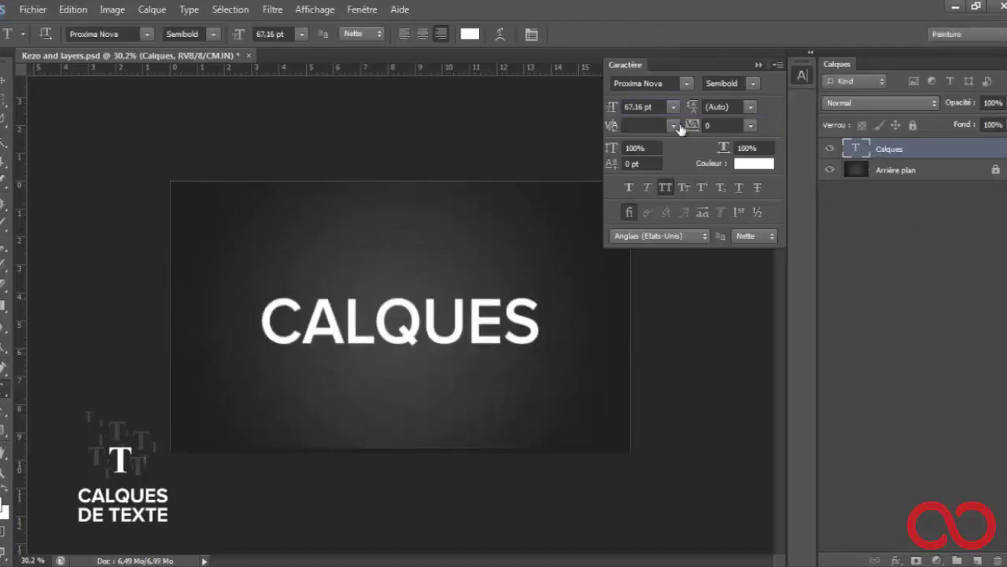
click(758, 64)
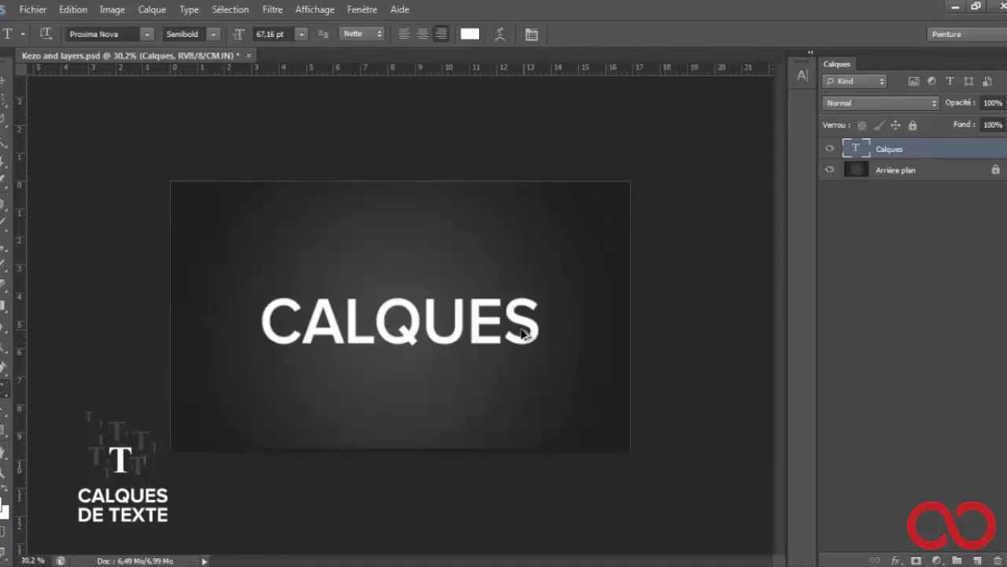
scroll(521, 334, up, 3)
scroll(449, 398, right, 2)
scroll(399, 386, right, 2)
scroll(396, 365, right, 1)
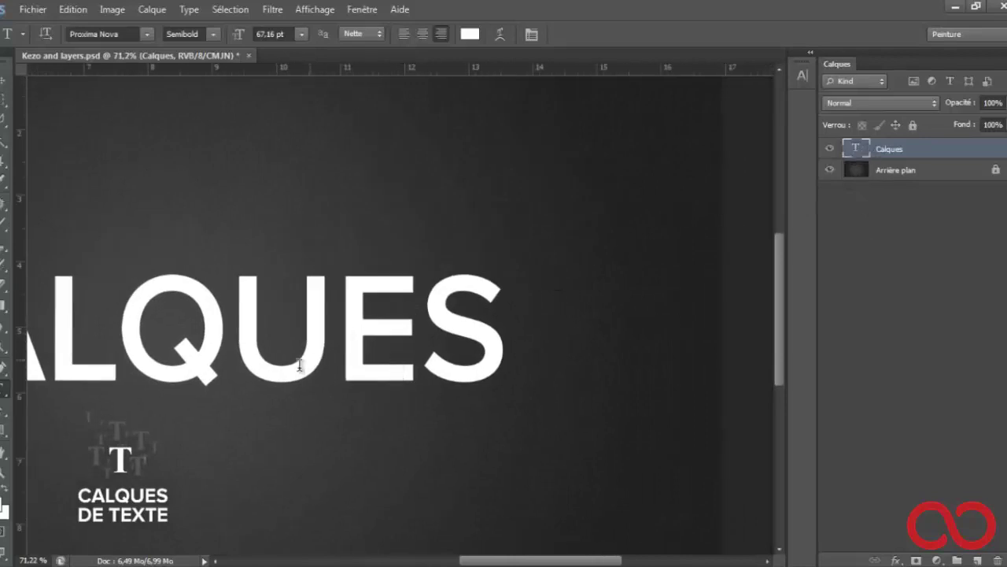
scroll(307, 368, down, 2)
scroll(315, 373, down, 1)
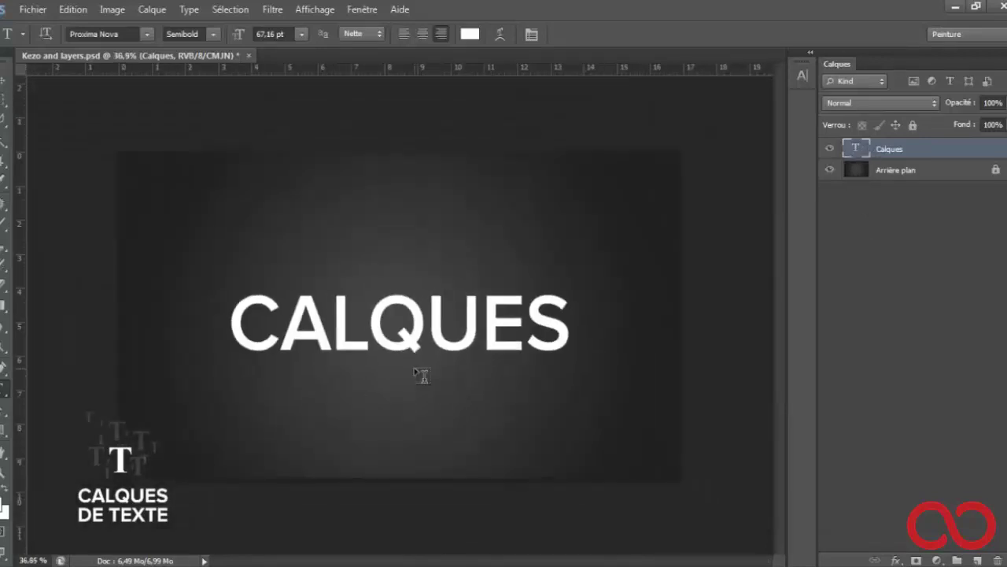
key(v)
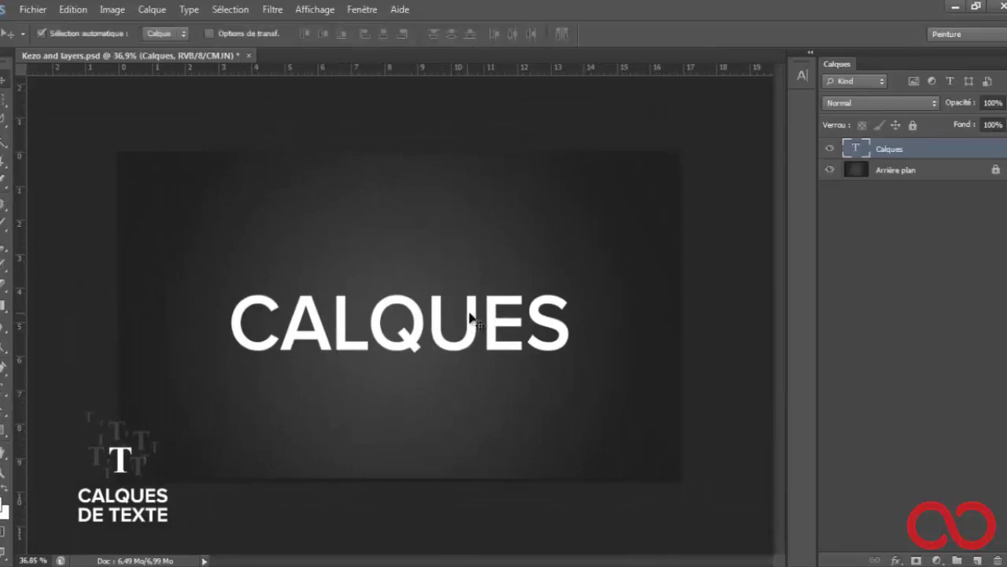
key(b)
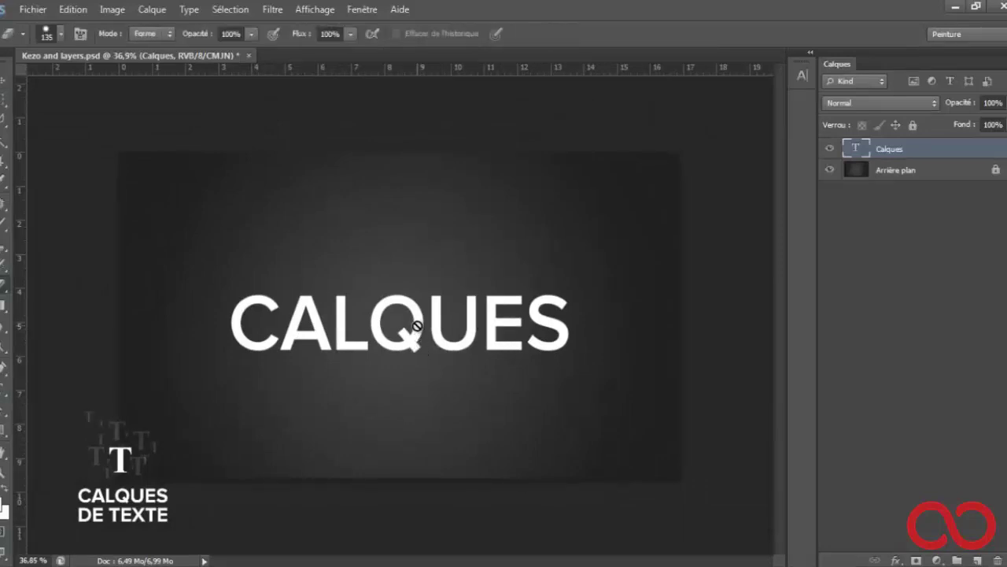
click(415, 337)
click(545, 227)
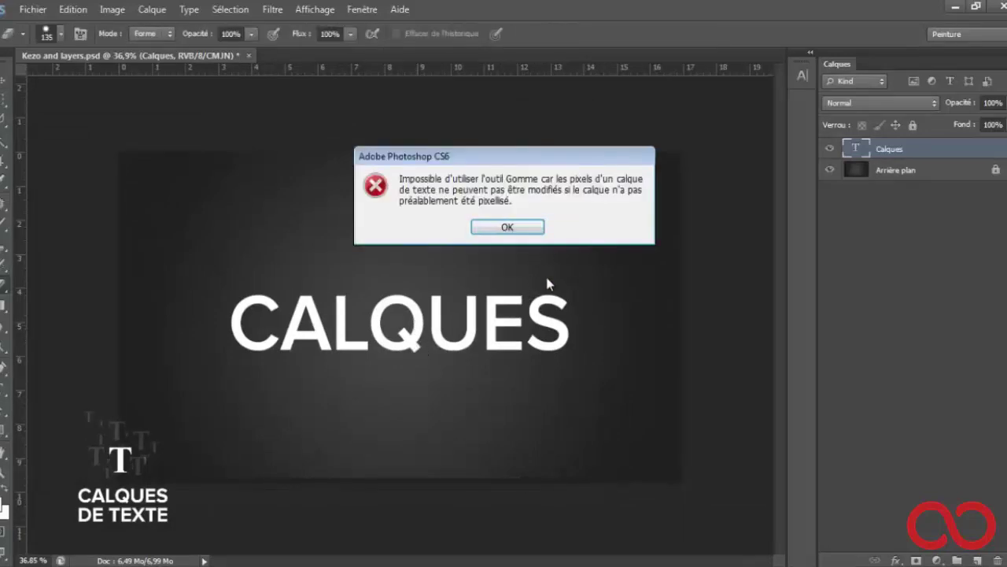
click(521, 228)
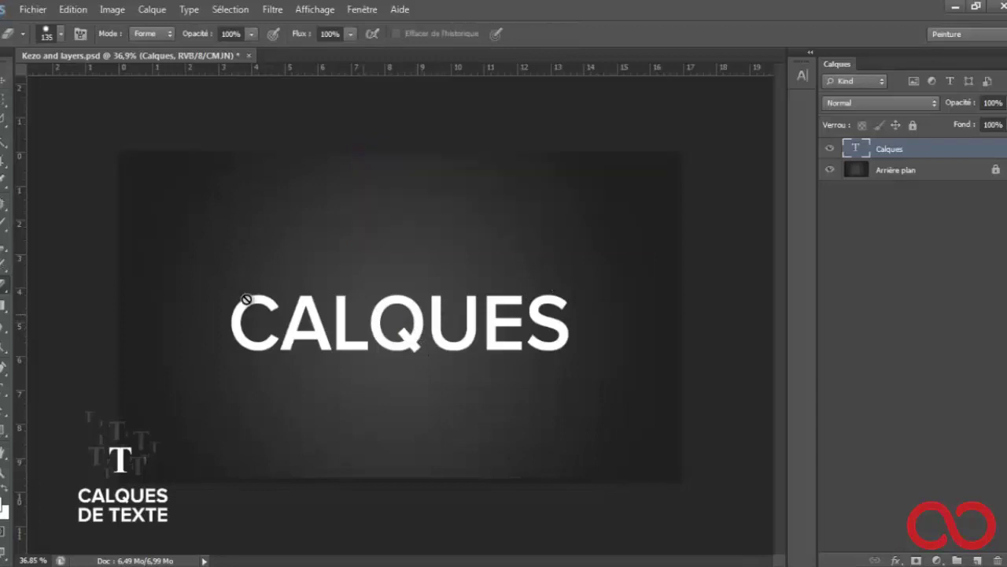
click(366, 315)
click(545, 227)
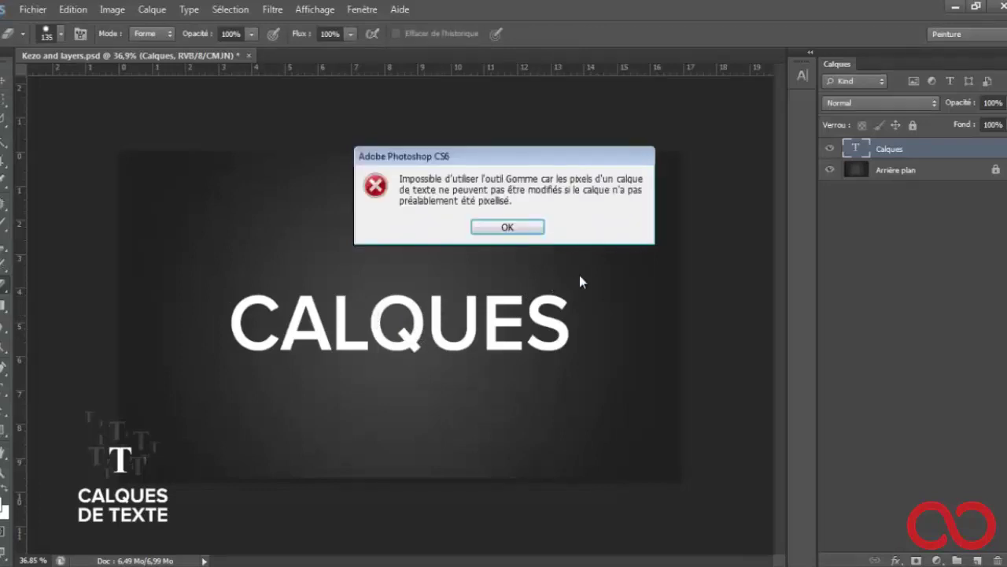
click(494, 233)
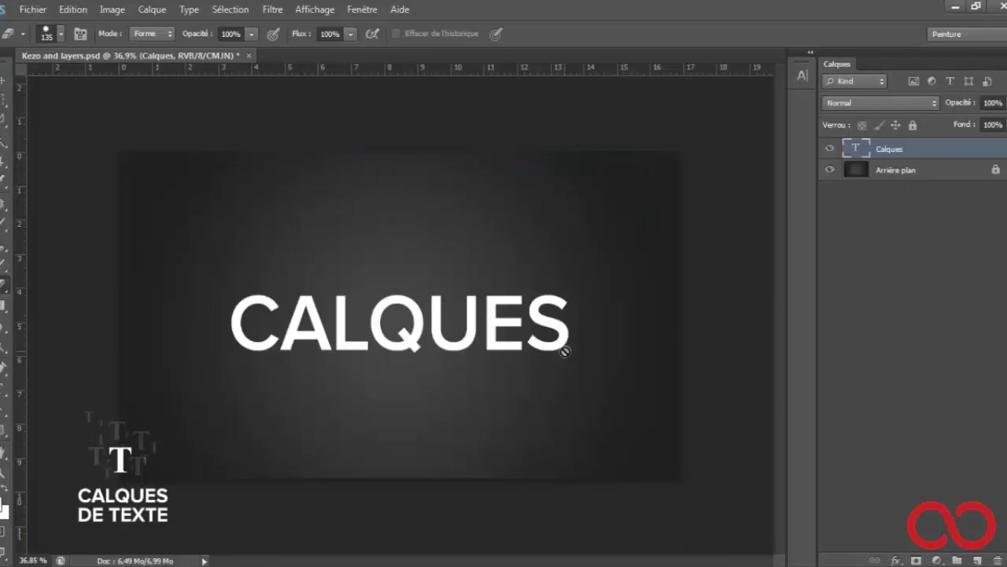
key(m)
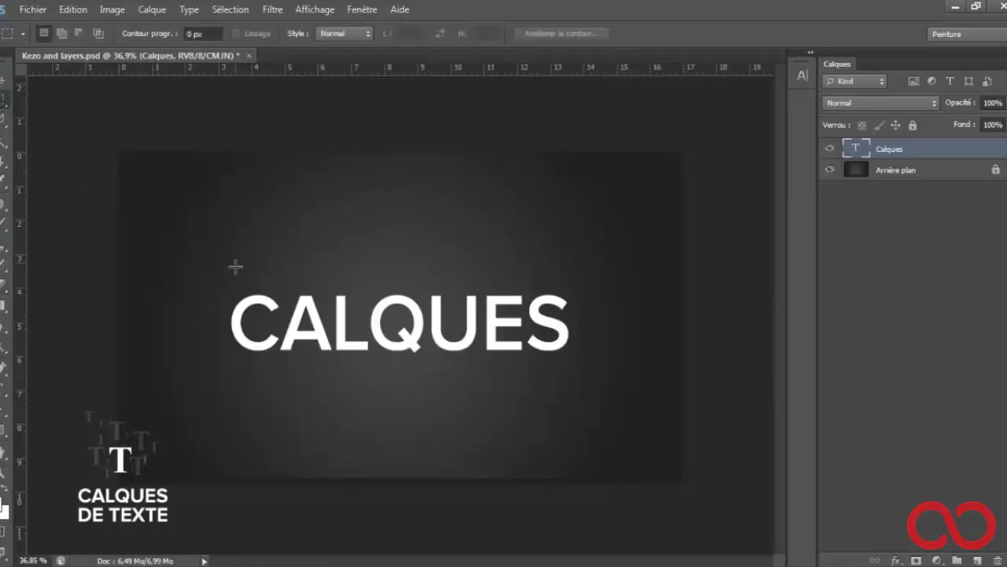
drag(218, 273, 280, 372)
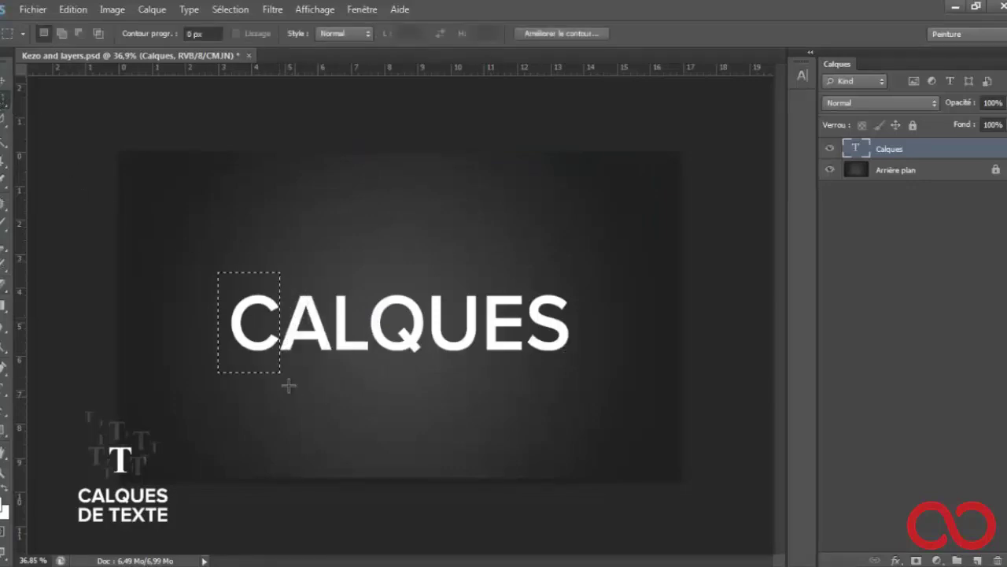
key(Delete)
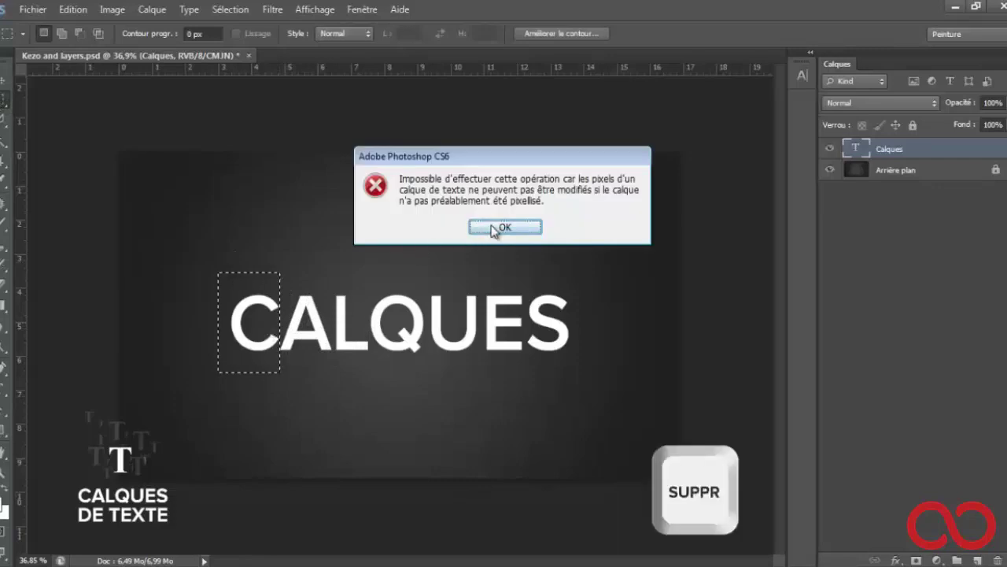
click(495, 229)
click(517, 236)
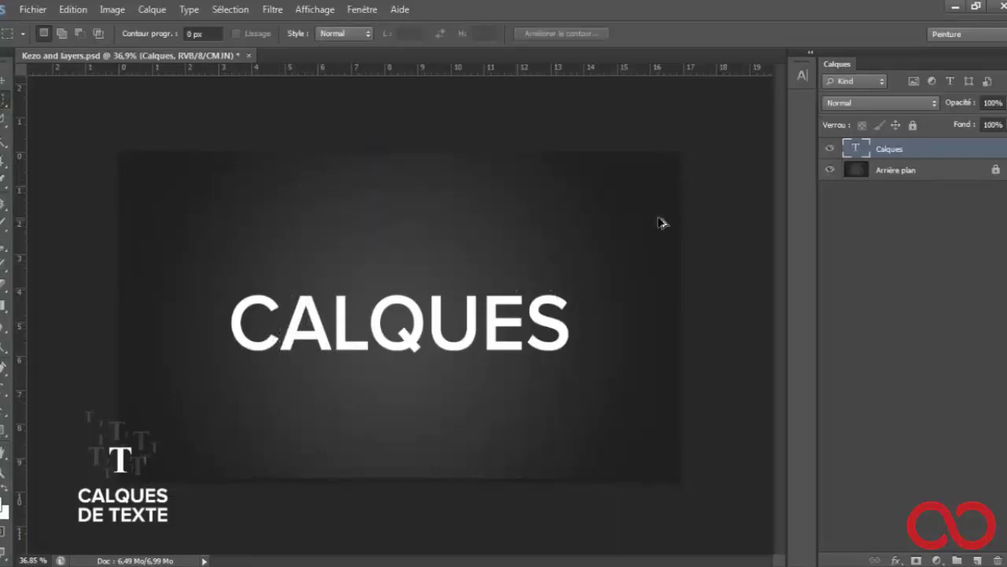
key(ctrl+plus)
Rasterize the Calques text layer, test-erase part of the L and Q, then undo.
right_click(932, 150)
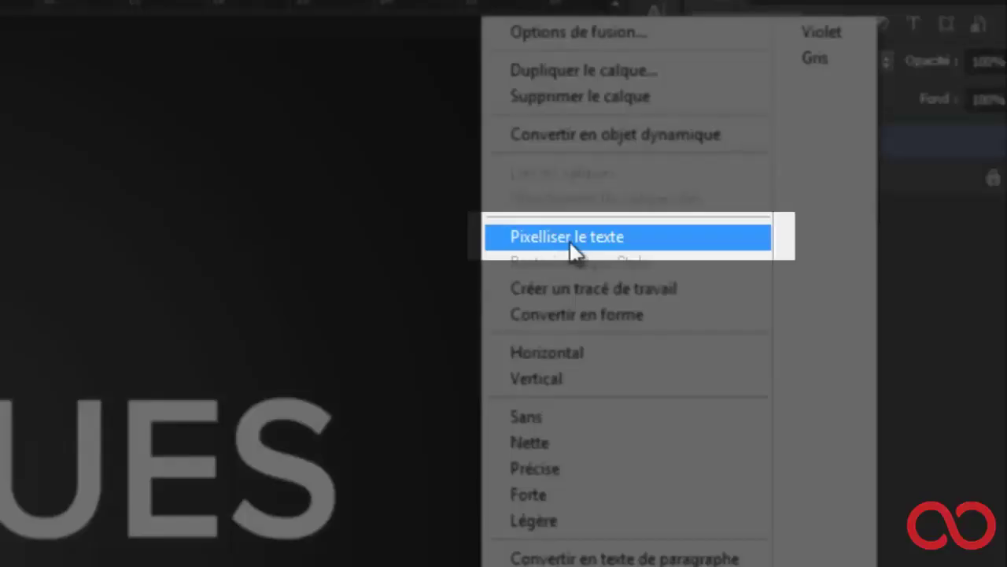
click(572, 238)
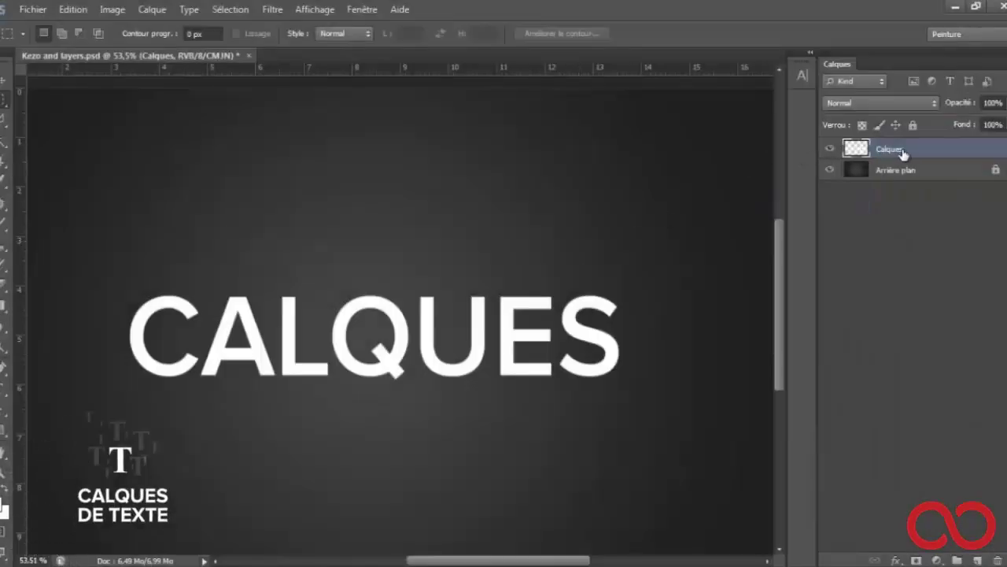
click(829, 149)
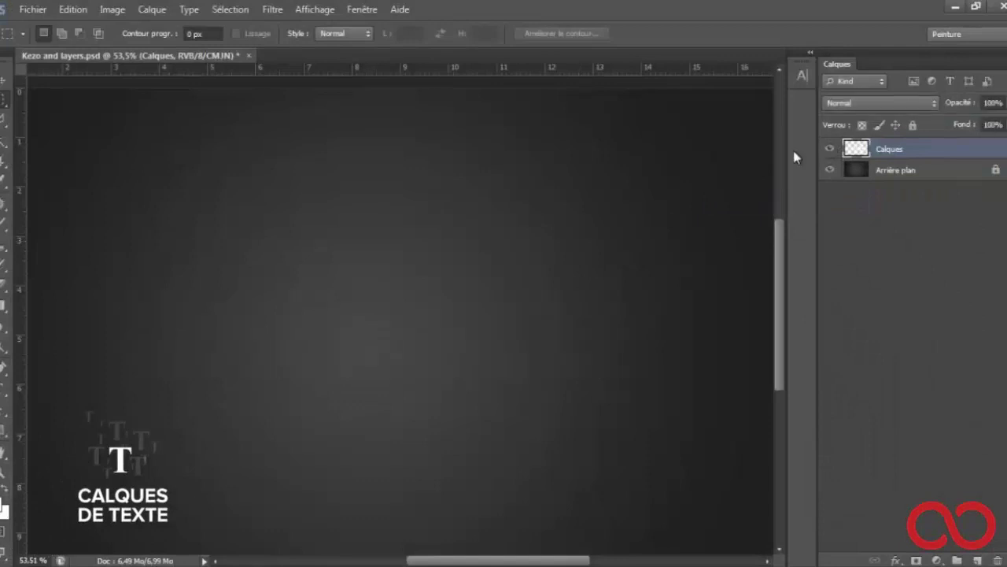
click(829, 149)
key(e)
drag(394, 331, 325, 316)
key(ctrl+z)
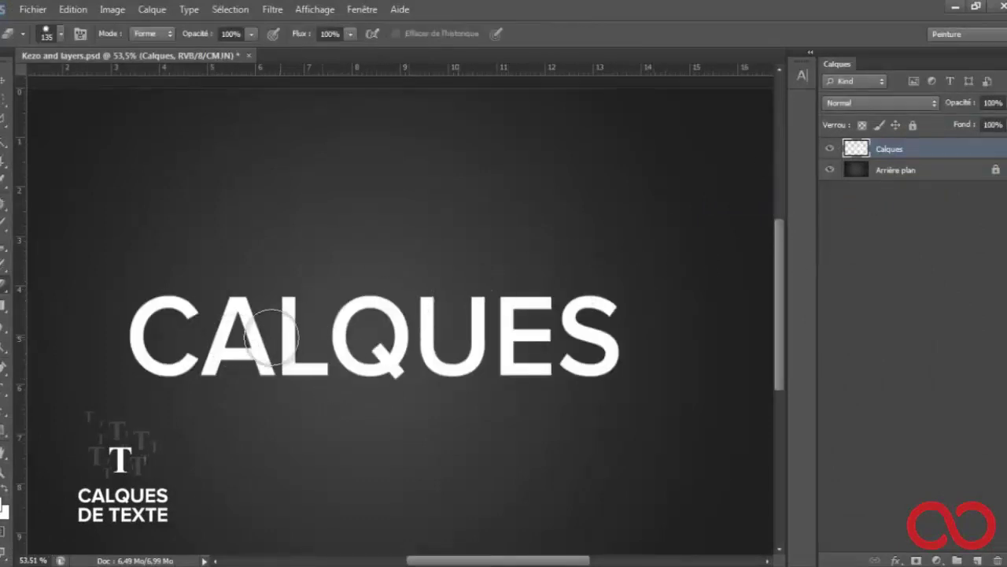
Open and close the Character settings, then delete the Calques layer.
key(t)
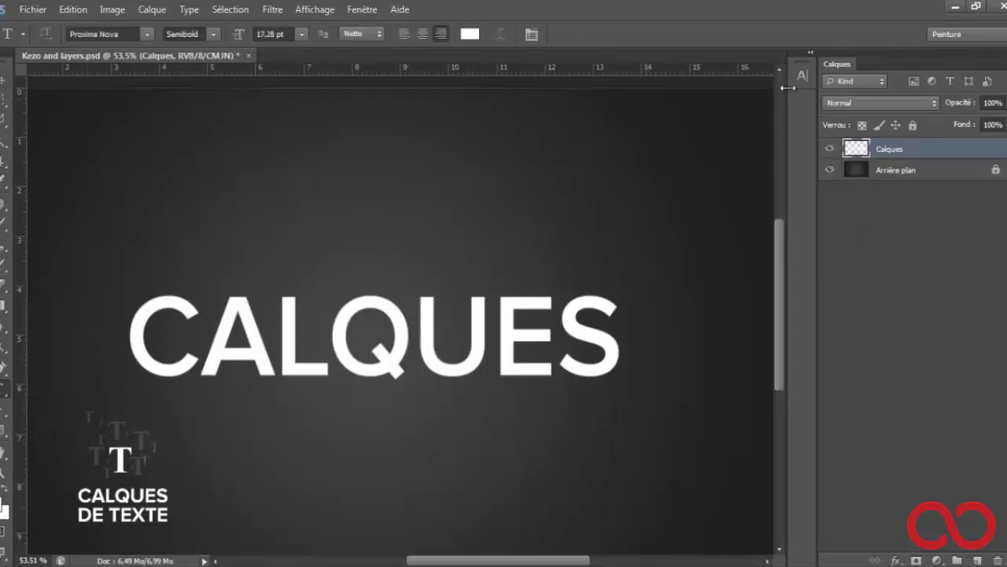
click(802, 75)
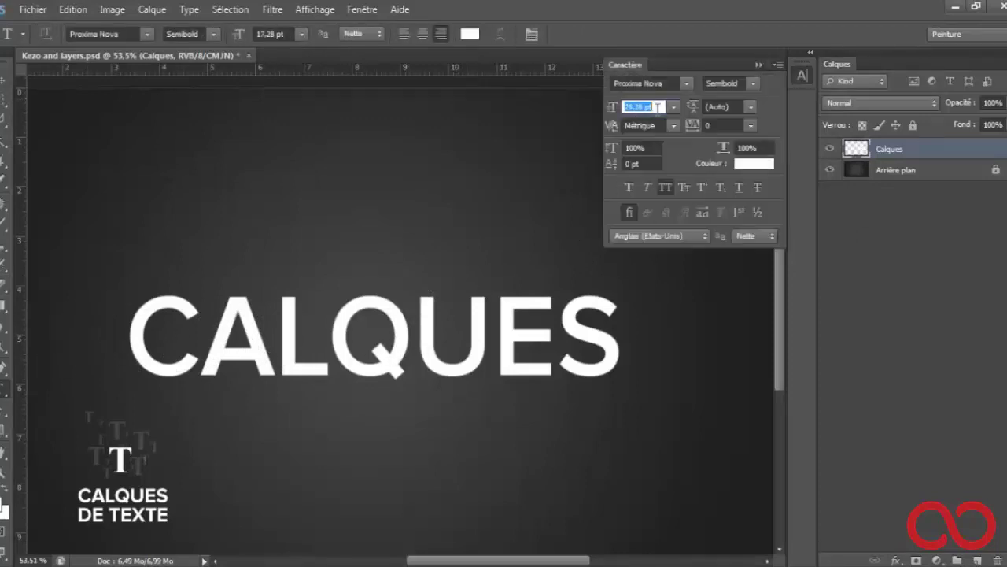
click(758, 64)
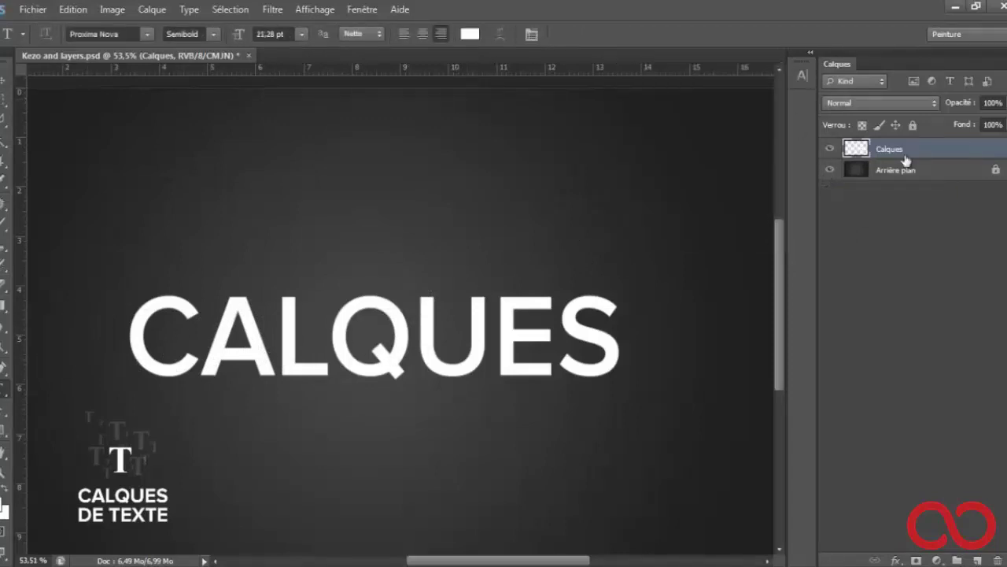
scroll(488, 377, down, 2)
scroll(488, 378, up, 3)
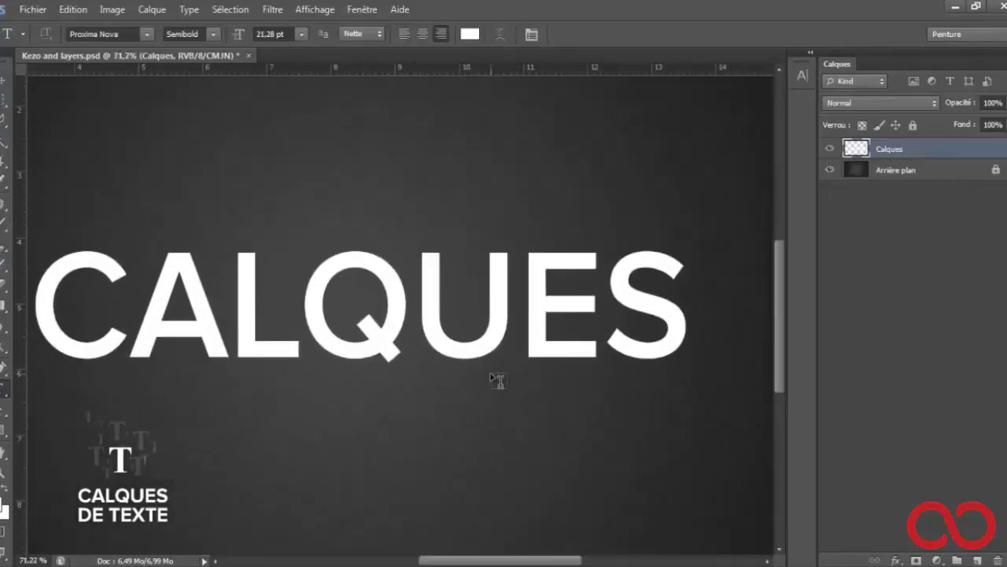
key(v)
key(Delete)
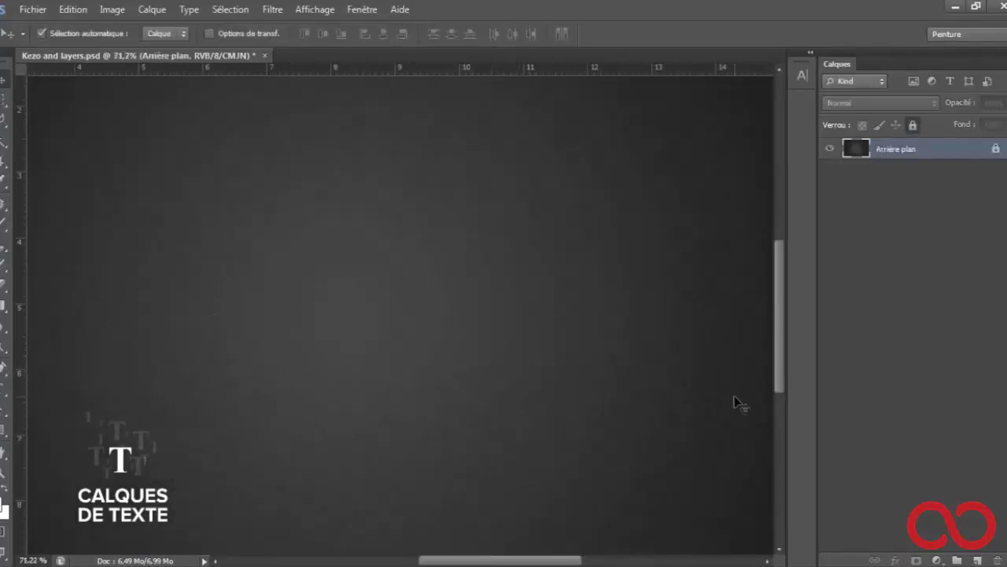
Draw a white rectangle, then drag out a circle with the Ellipse tool.
scroll(523, 376, down, 1)
scroll(504, 359, down, 1)
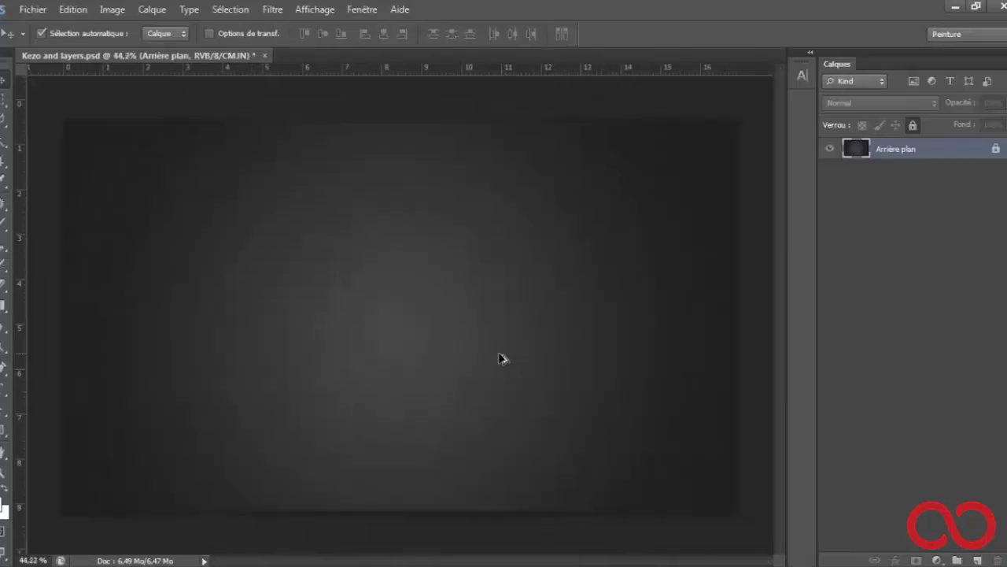
scroll(498, 354, down, 1)
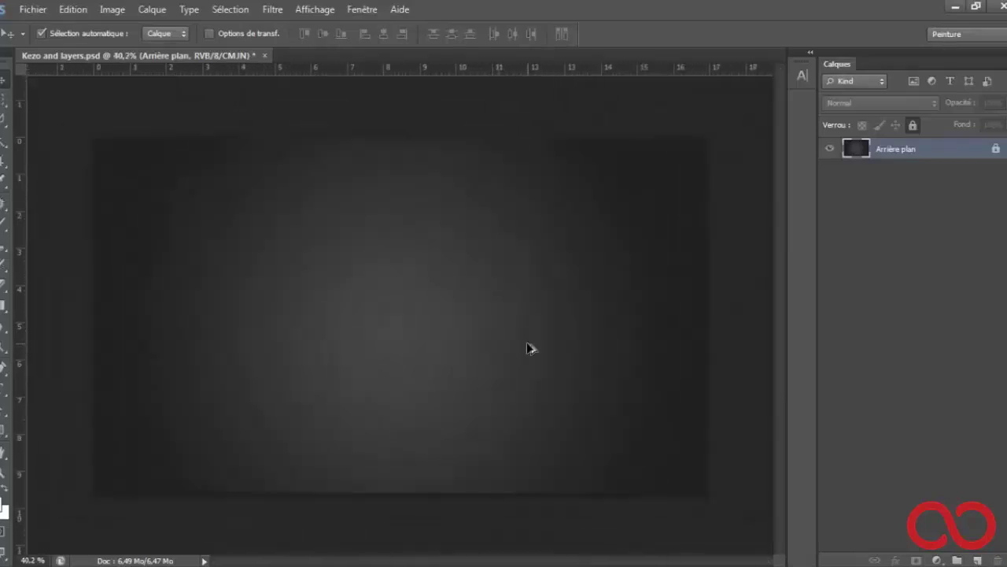
click(5, 425)
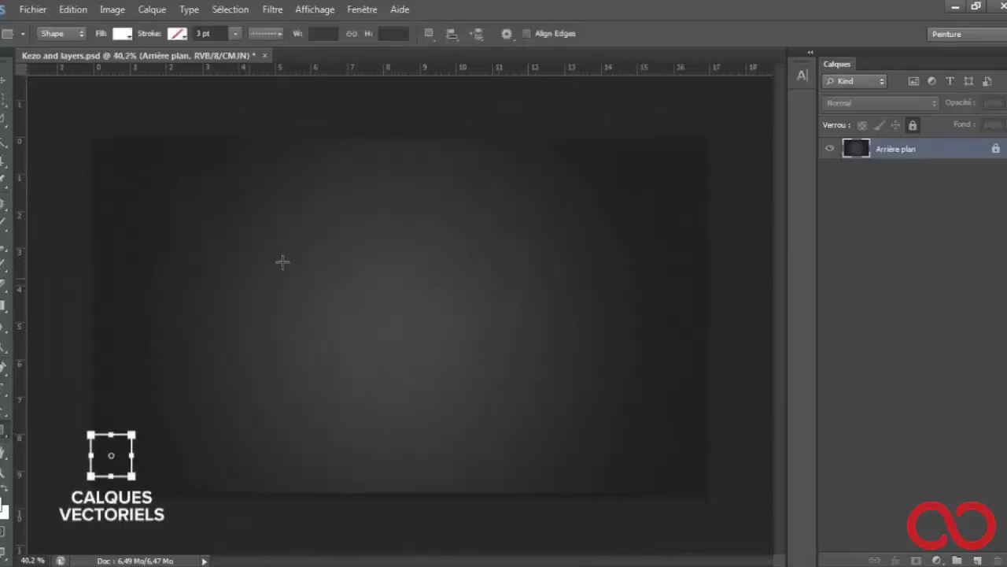
drag(290, 245, 469, 358)
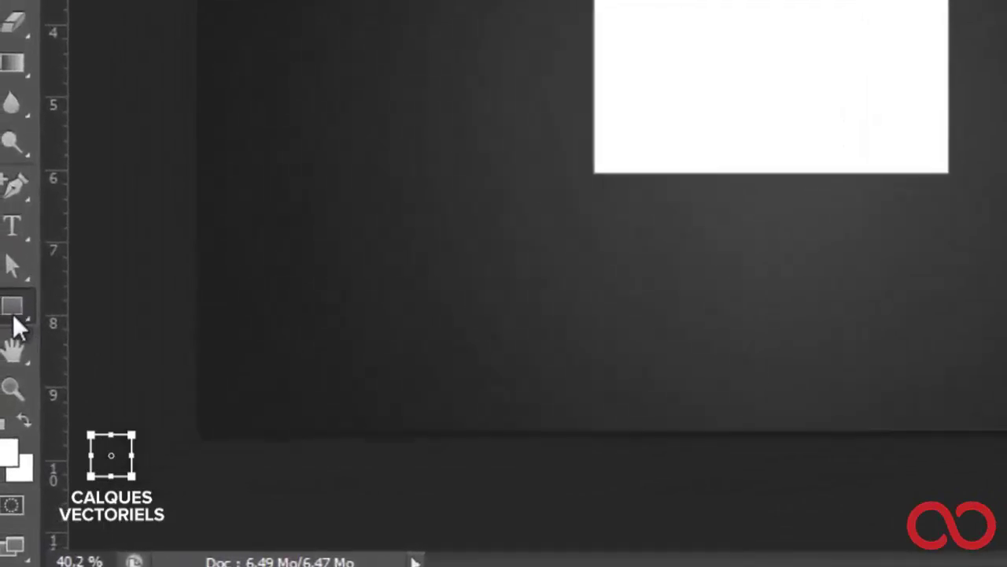
right_click(6, 370)
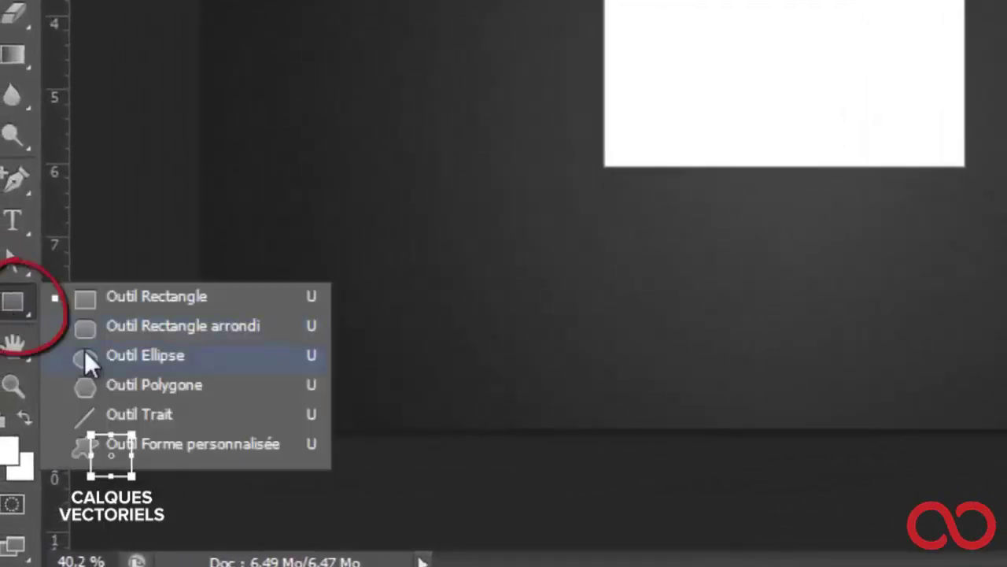
click(110, 356)
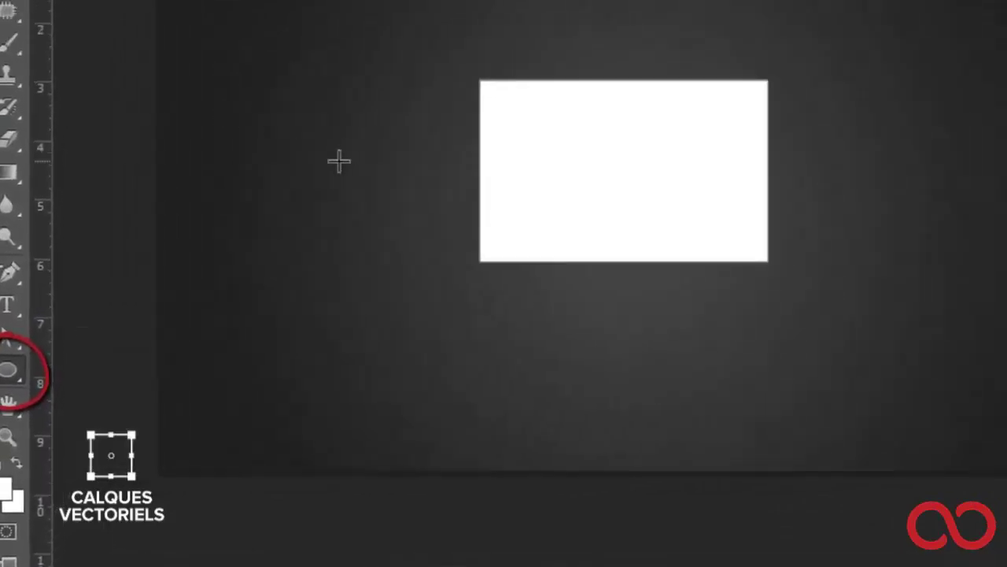
drag(219, 244, 327, 337)
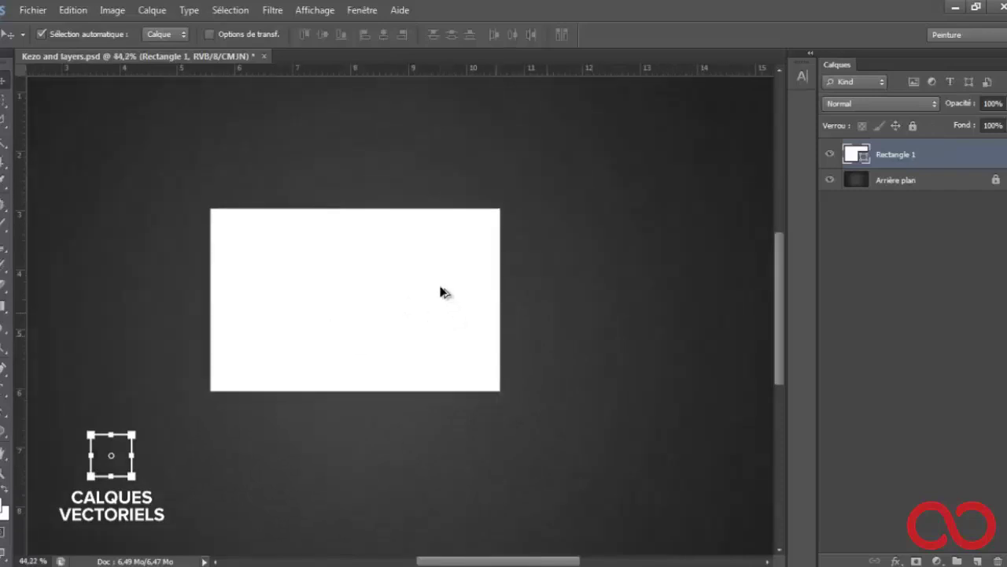
Move the white rectangle and Free Transform it into a near-square, keeping Rectangle 1 selected.
scroll(459, 305, up, 2)
drag(459, 305, 431, 281)
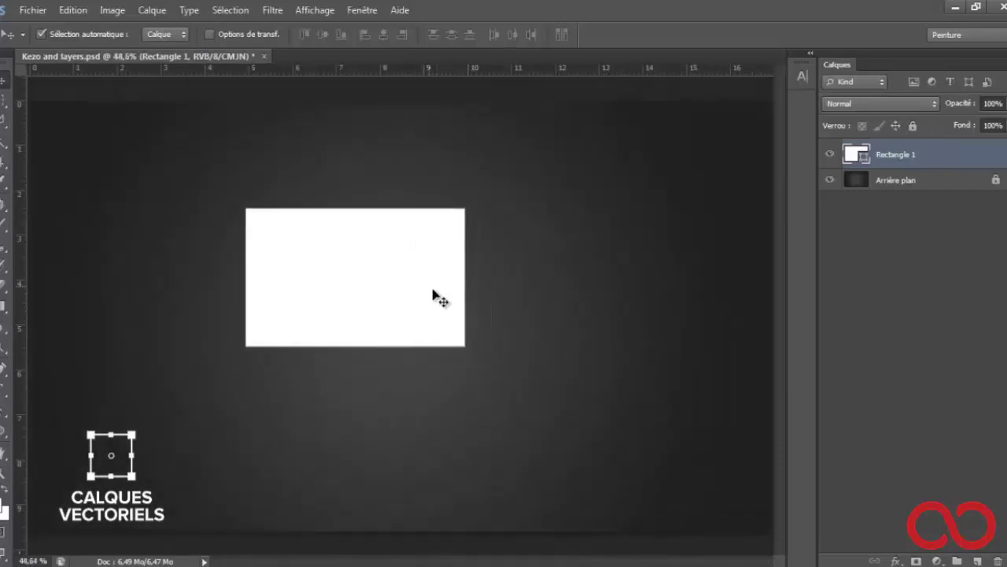
key(ctrl+t)
mouse_move(469, 344)
mouse_down()
mouse_move(414, 360)
mouse_move(421, 370)
mouse_up()
key(Return)
drag(367, 324, 389, 327)
click(888, 207)
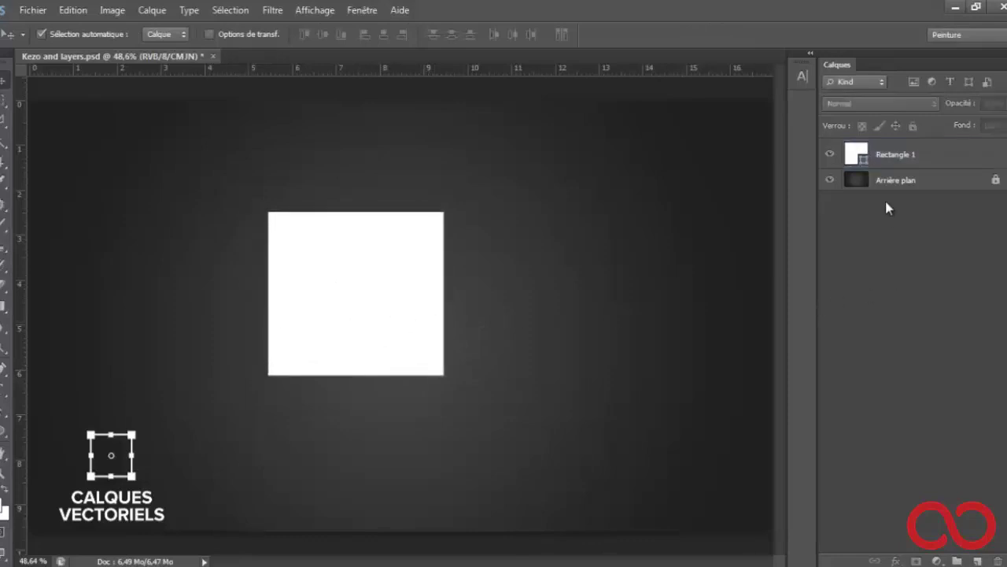
click(863, 169)
scroll(353, 299, up, 2)
scroll(353, 299, down, 1)
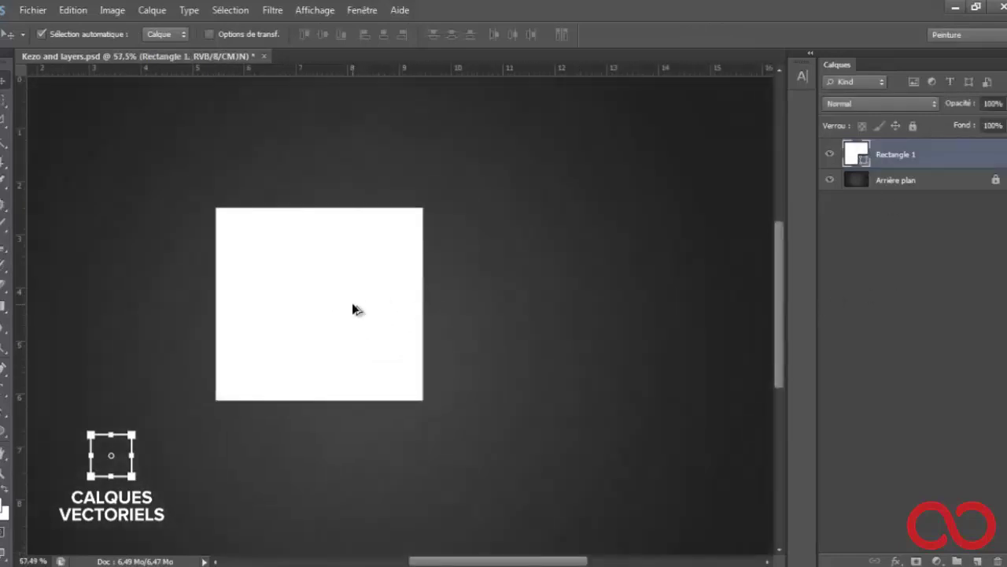
scroll(353, 299, down, 2)
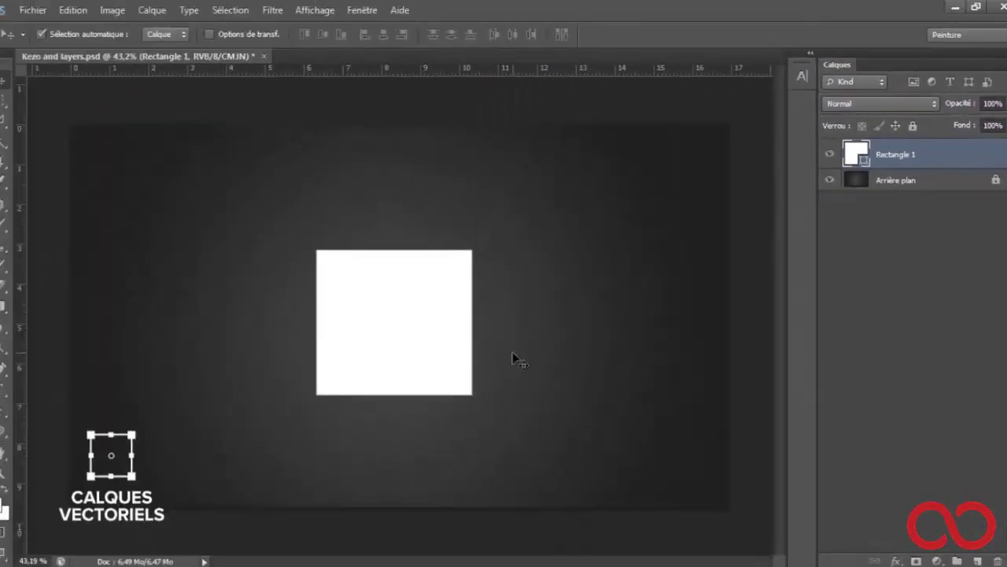
Delete the selected Rectangle 1 shape layer.
key(Delete)
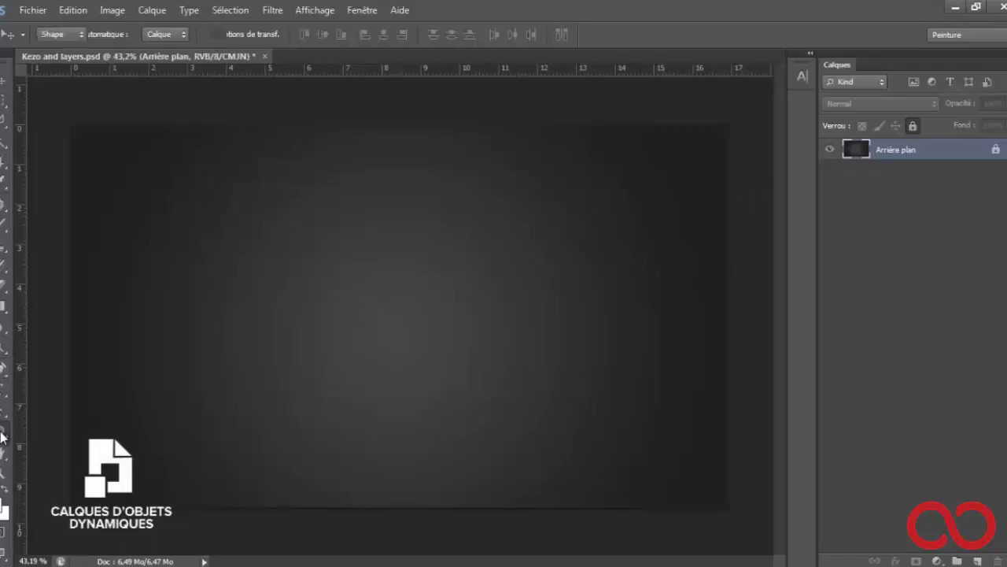
Create a new layer, Calque 1, and set the brush size to 87.
drag(4, 432, 63, 425)
key(ctrl+shift+n)
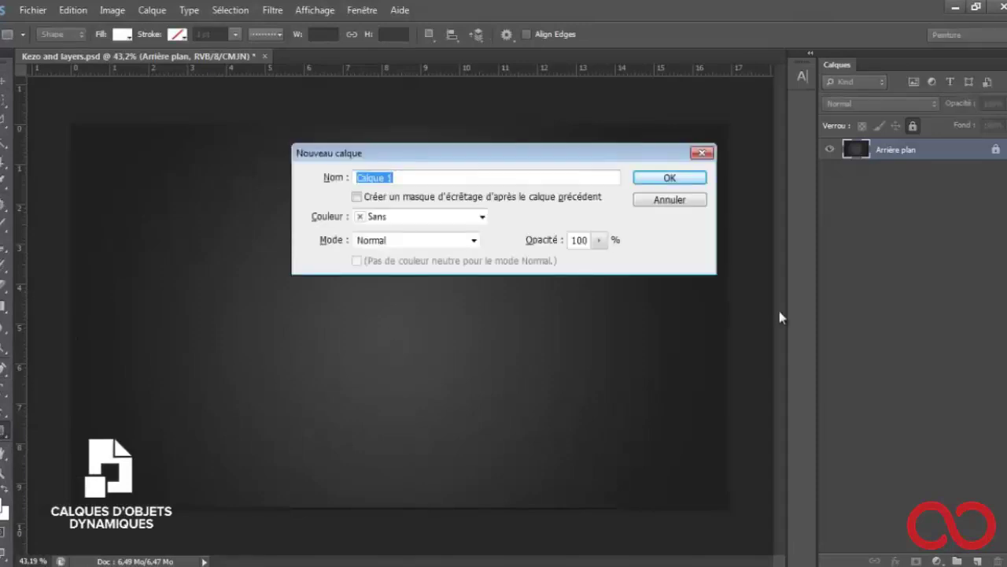
key(Return)
key(b)
drag(233, 248, 252, 327)
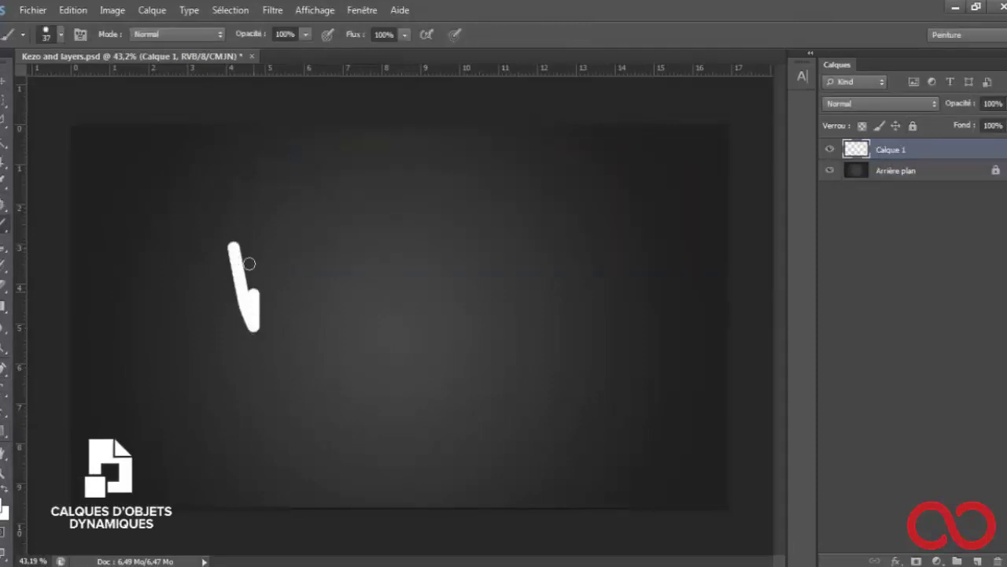
key(ctrl+z)
right_click(293, 294)
key(Return)
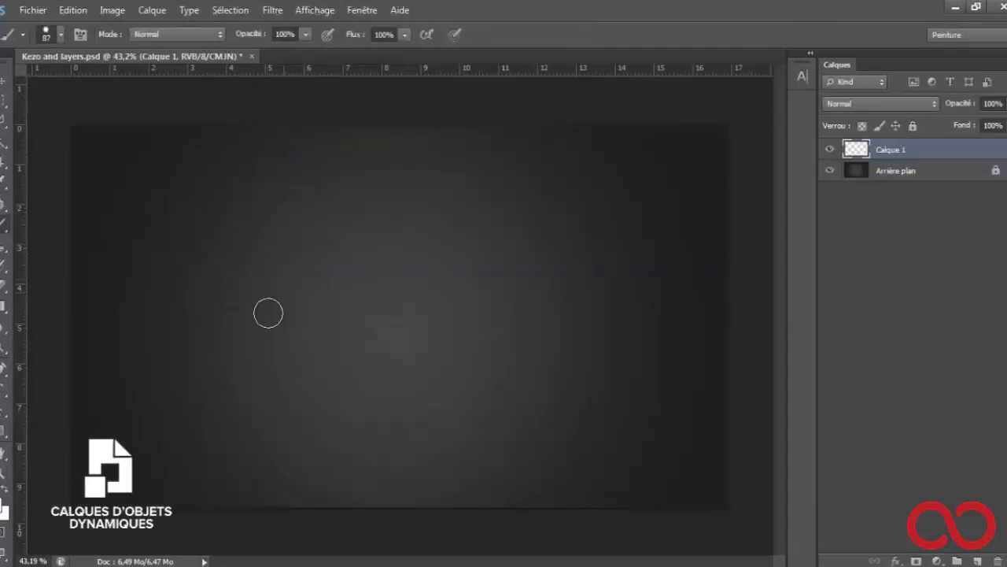
Paint a white W stroke with a dot, then Alt-drag a copy about 3.84 cm below.
mouse_move(236, 252)
mouse_down()
mouse_move(448, 261)
mouse_move(546, 247)
mouse_up()
key(ctrl+z)
click(230, 232)
mouse_move(274, 311)
mouse_down()
mouse_move(367, 231)
mouse_move(592, 227)
mouse_move(505, 227)
mouse_move(520, 263)
mouse_move(512, 232)
mouse_up()
click(632, 225)
key(v)
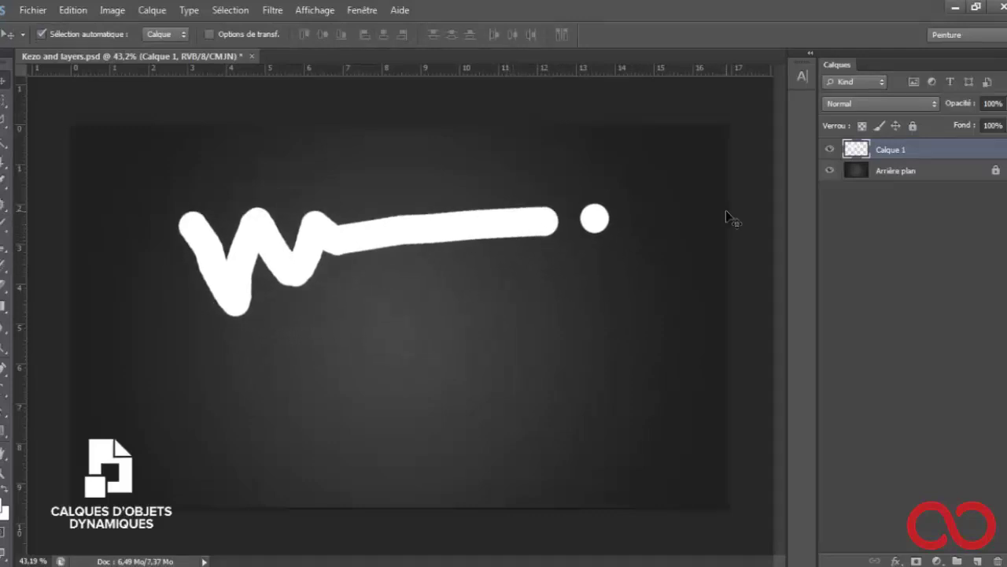
drag(520, 260, 516, 417)
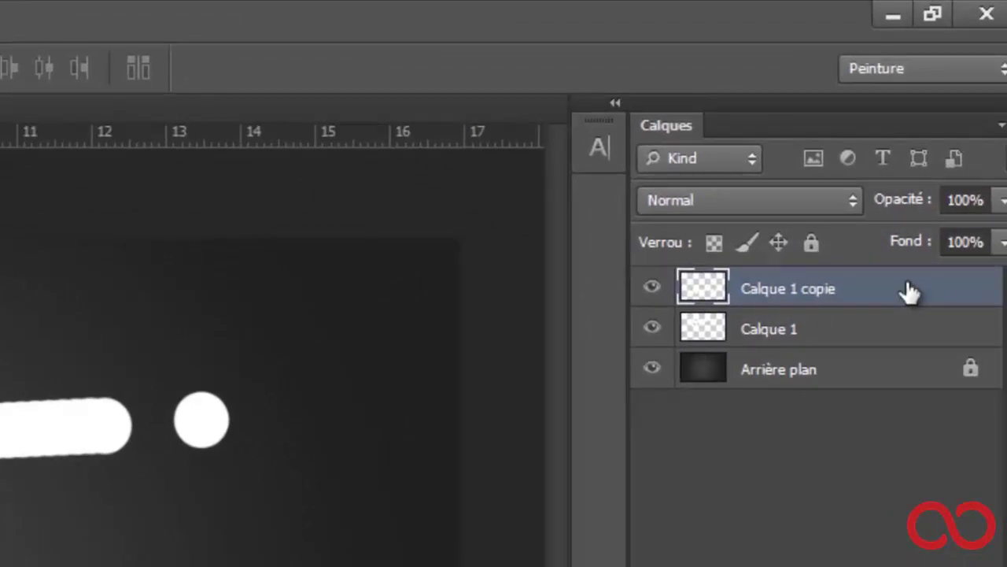
Convert Calque 1 copie into a smart object.
right_click(908, 286)
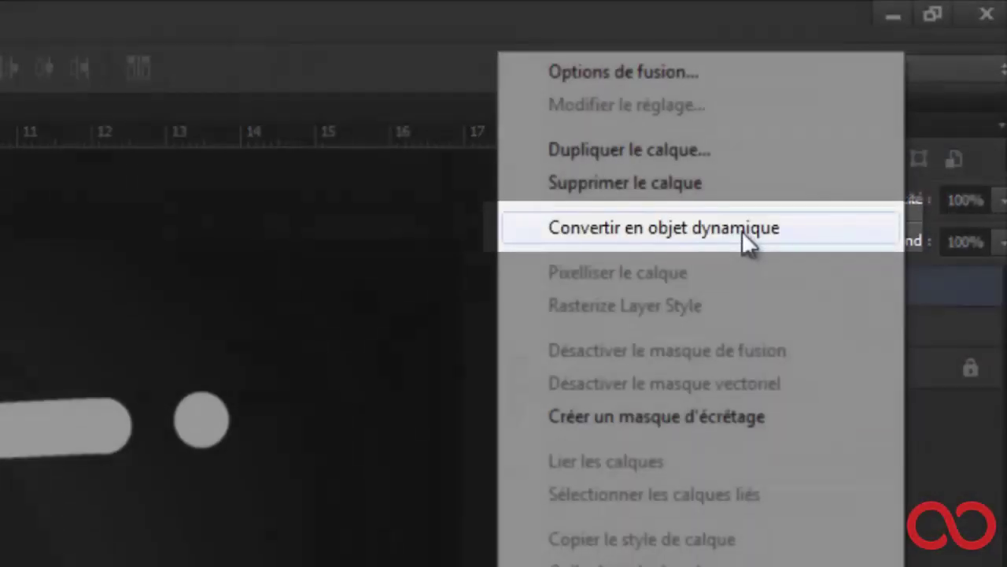
click(744, 232)
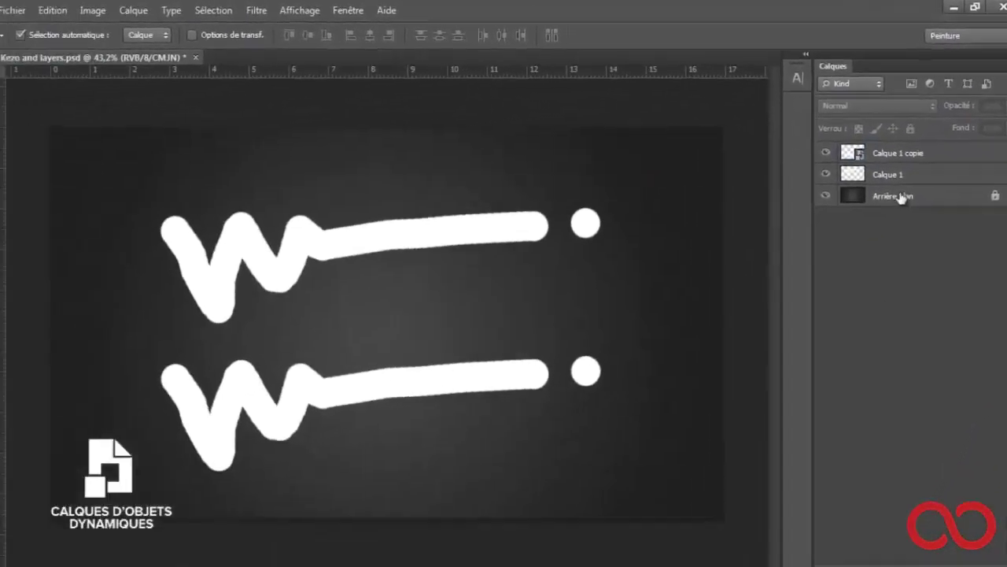
click(935, 167)
click(929, 150)
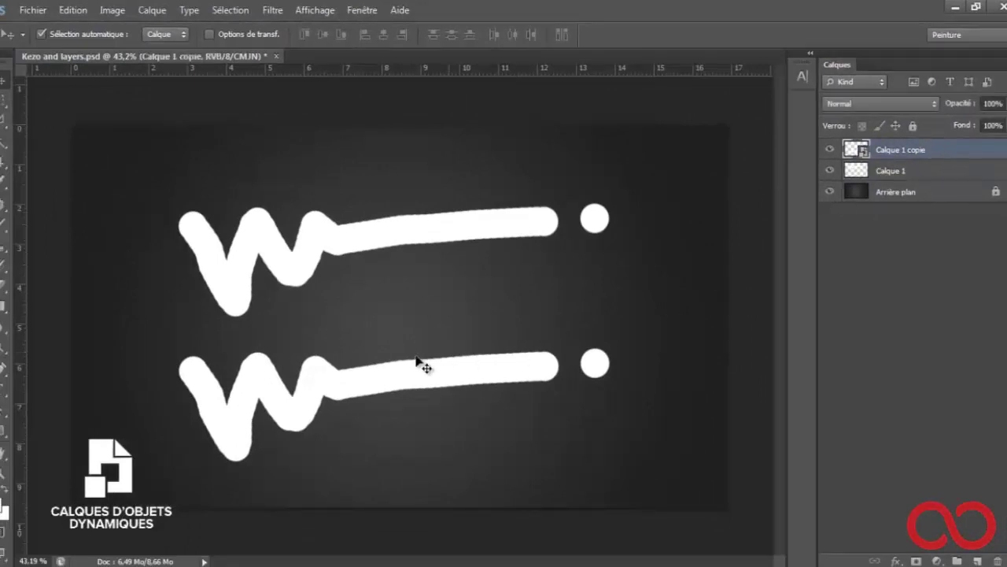
Apply an 11,4 px Flou gaussien smart filter to Calque 1 copie.
scroll(411, 360, up, 2)
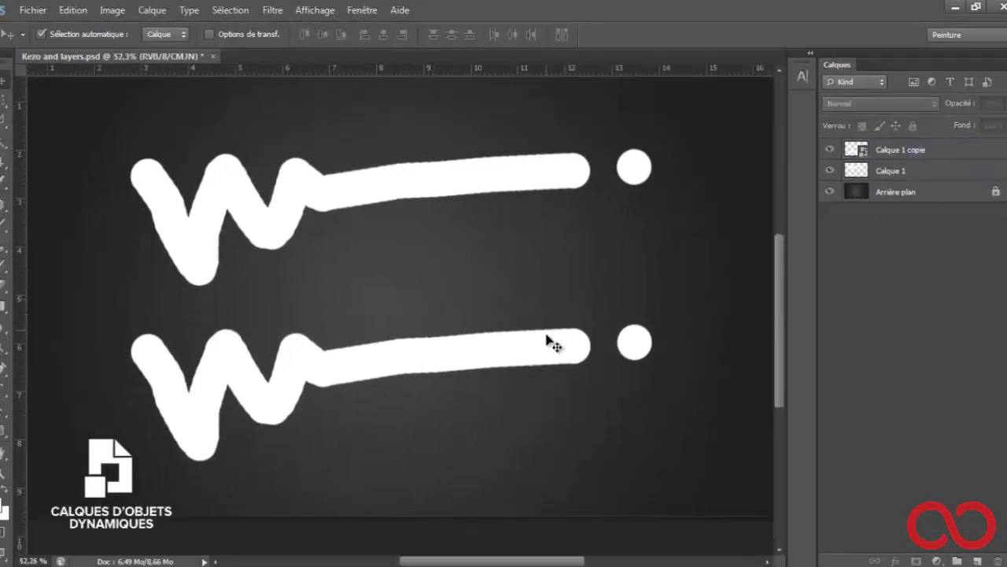
click(282, 14)
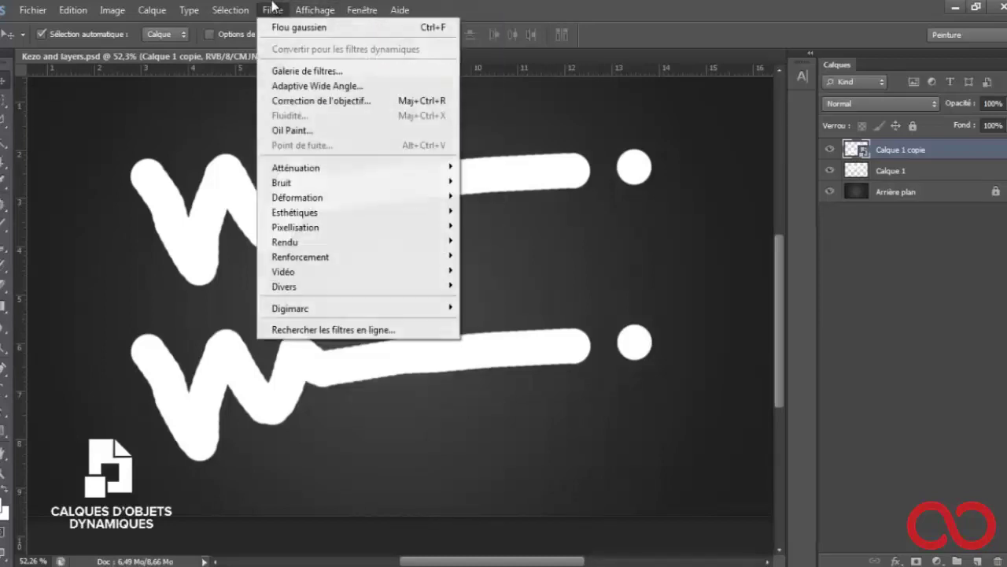
mouse_move(296, 168)
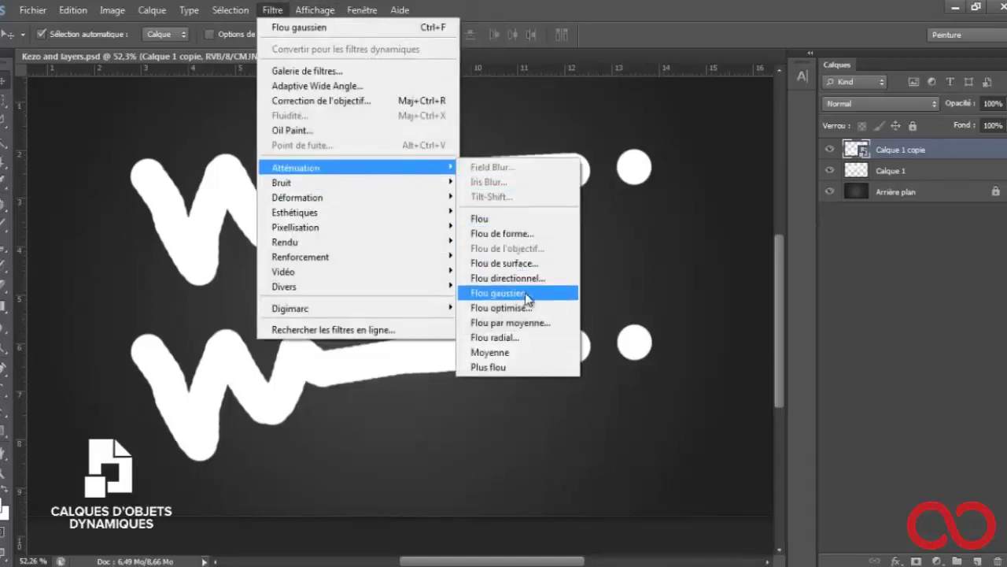
click(496, 293)
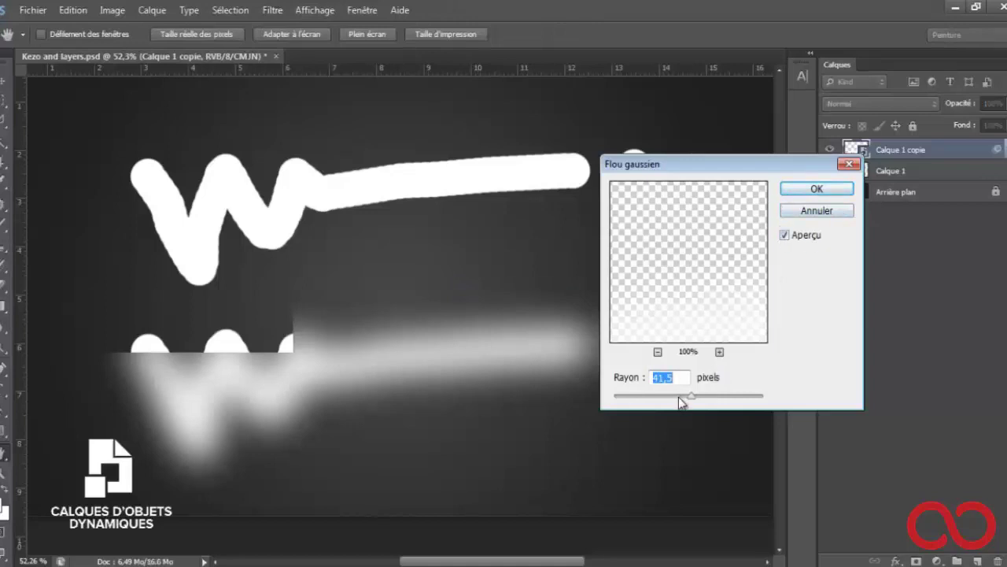
drag(691, 396, 670, 400)
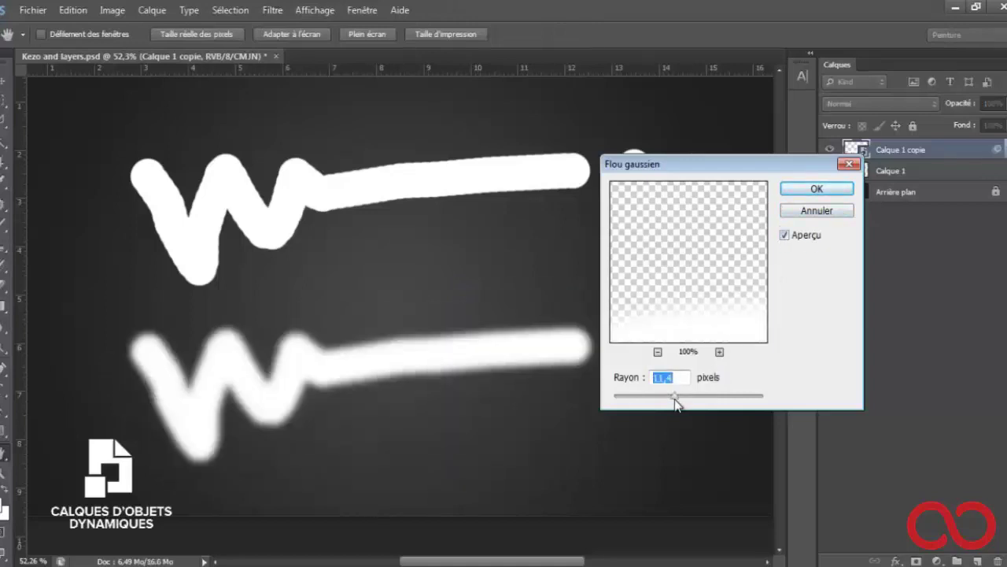
drag(756, 163, 794, 253)
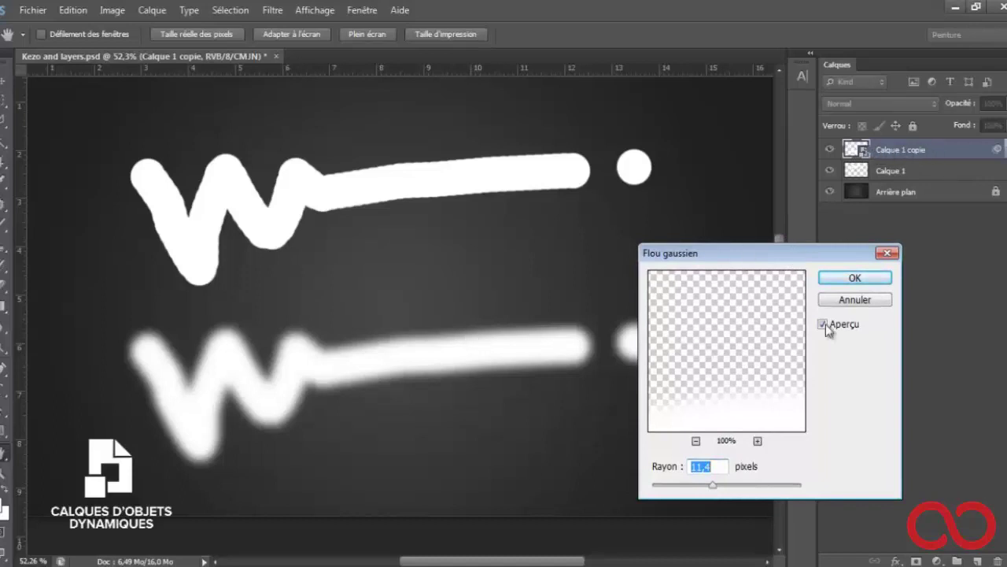
click(855, 277)
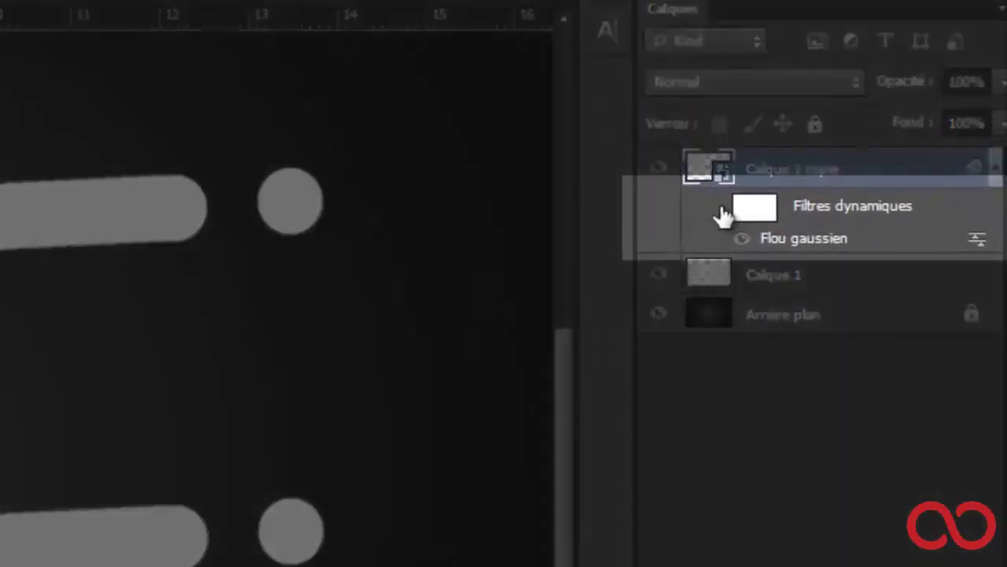
Toggle the smart blur off and on, then delete and restore the smart filters.
click(718, 207)
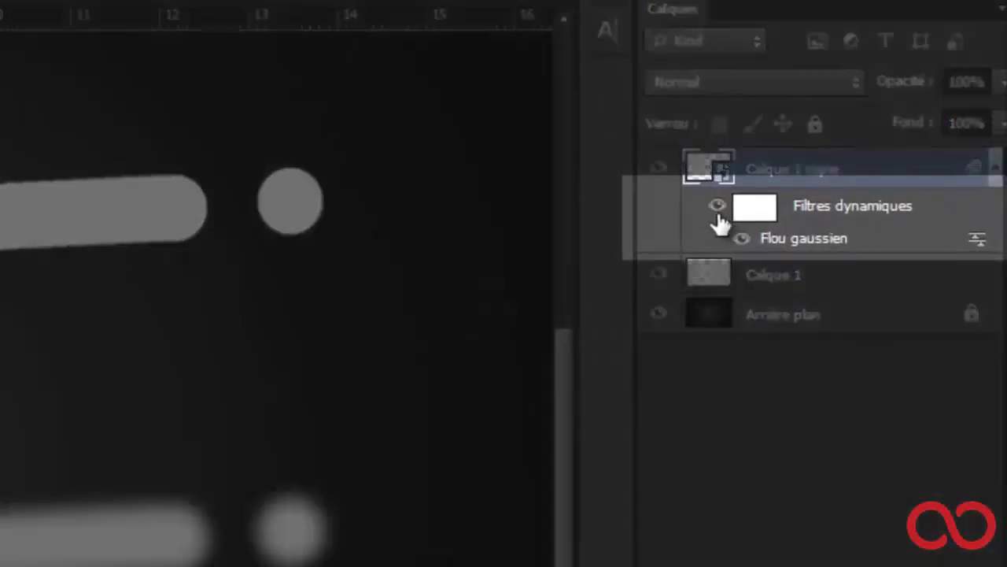
click(717, 209)
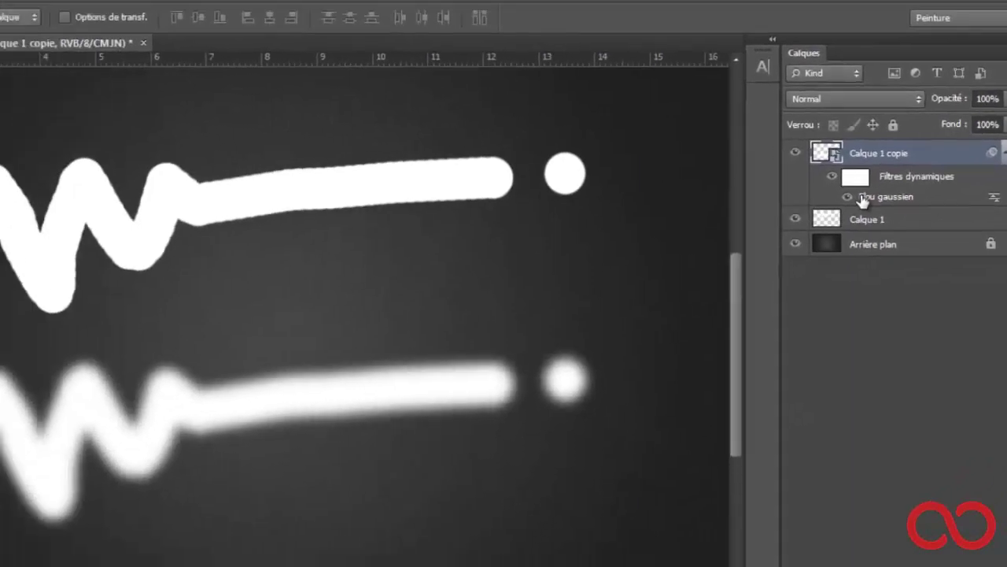
double_click(886, 196)
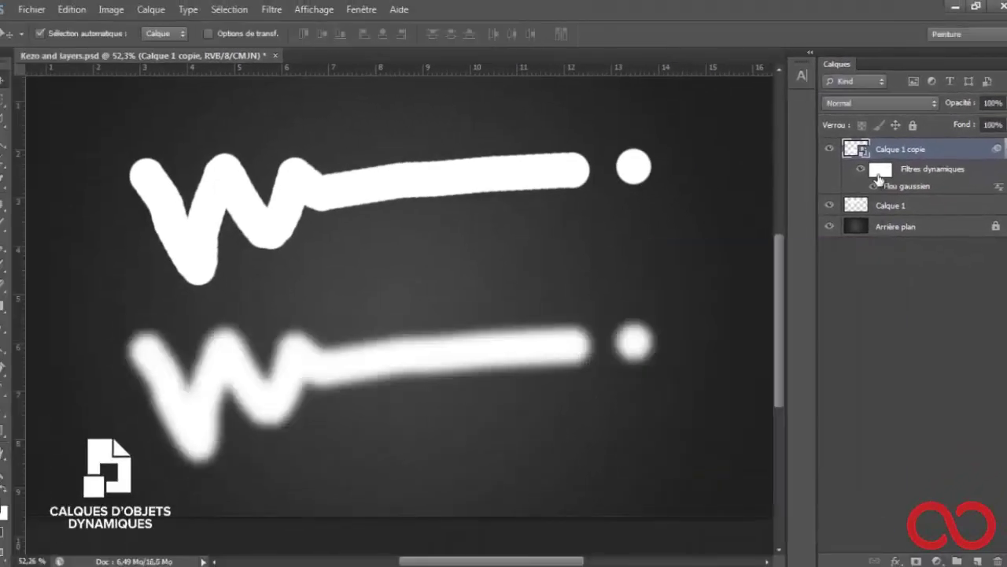
click(877, 173)
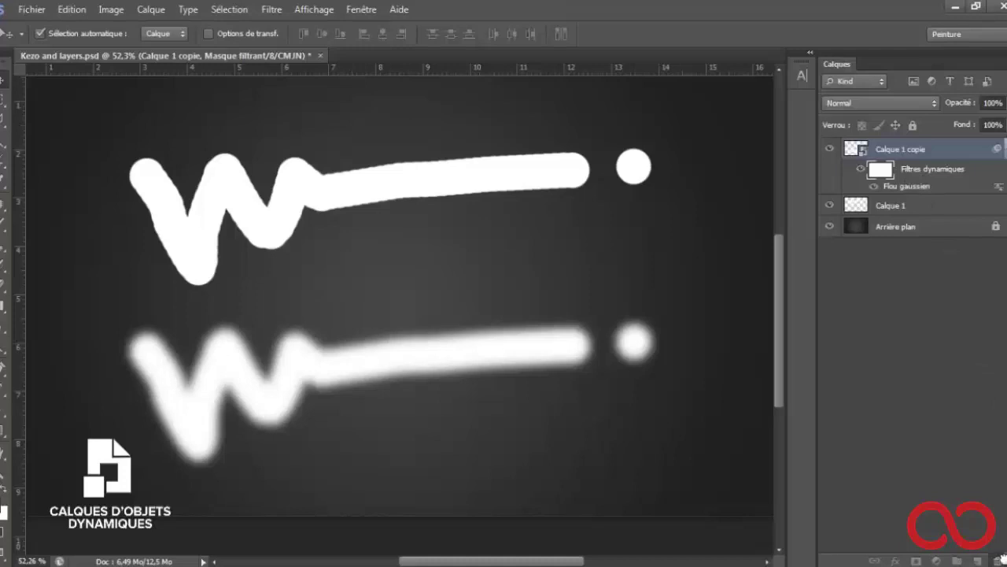
drag(933, 169, 998, 561)
key(ctrl+z)
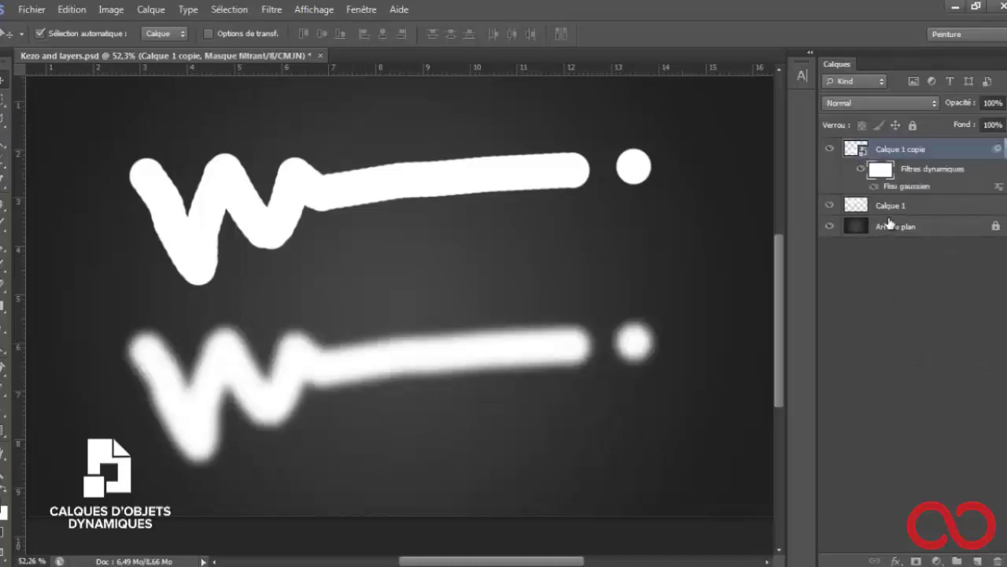
click(913, 208)
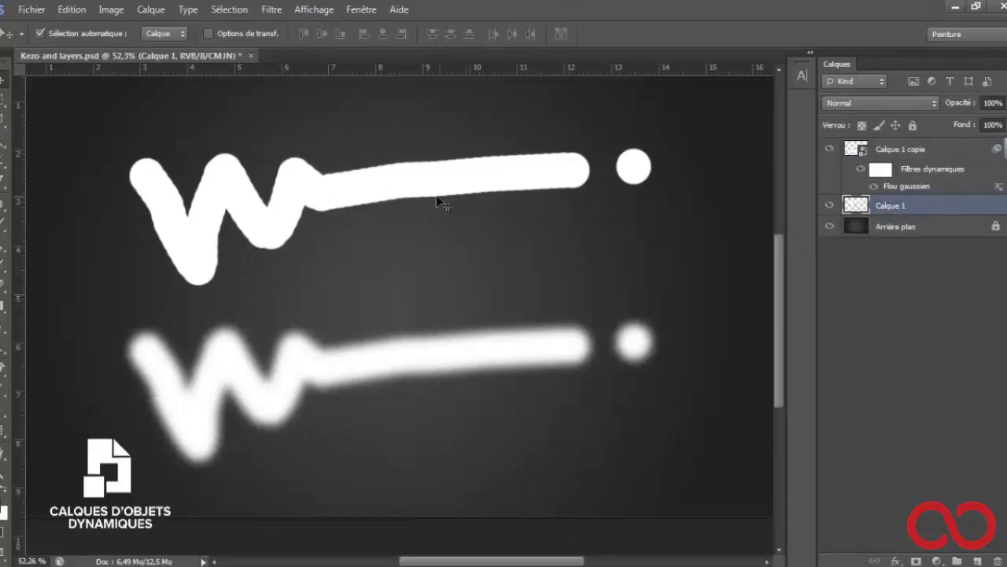
Apply Flou gaussien directly, non-editably, to Calque 1.
click(272, 9)
mouse_move(330, 167)
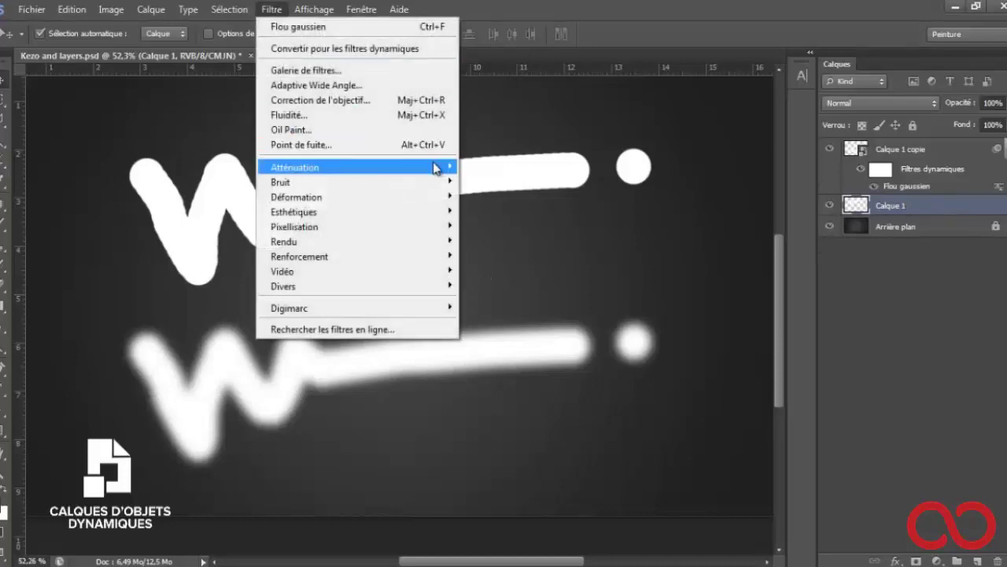
click(535, 292)
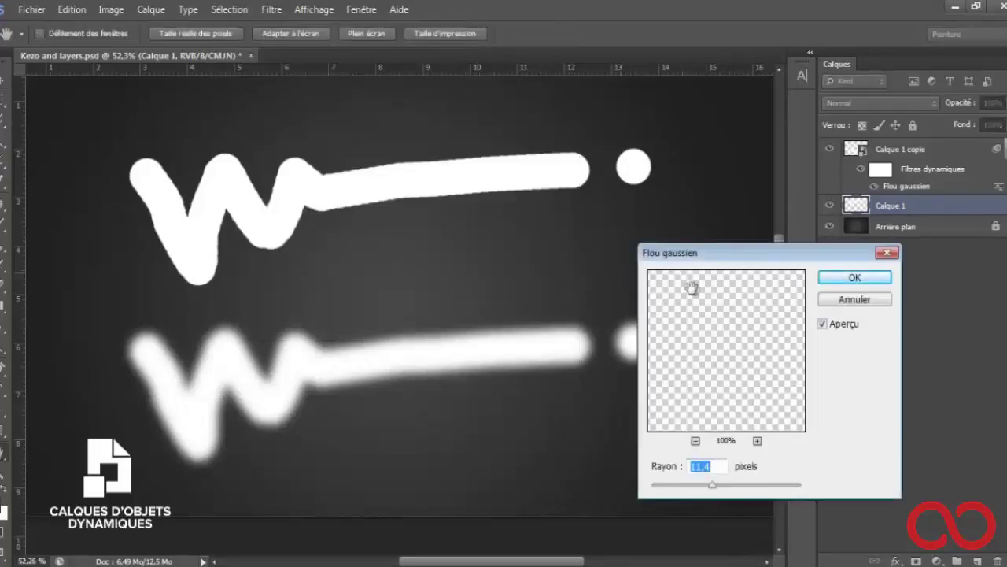
drag(740, 264, 686, 241)
click(786, 258)
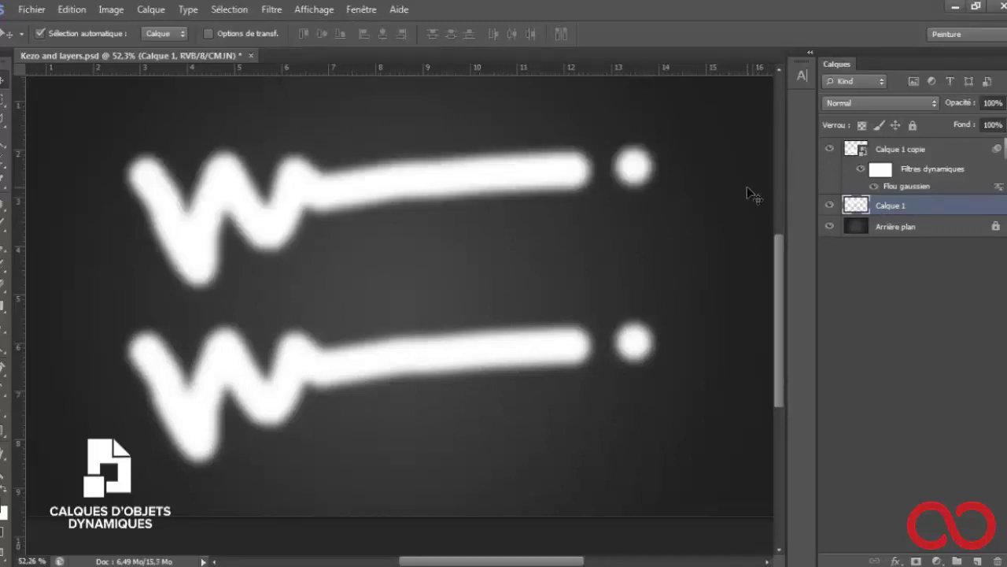
Compare against the smart-filtered copy, then delete both Calque 1 and Calque 1 copie.
key(Delete)
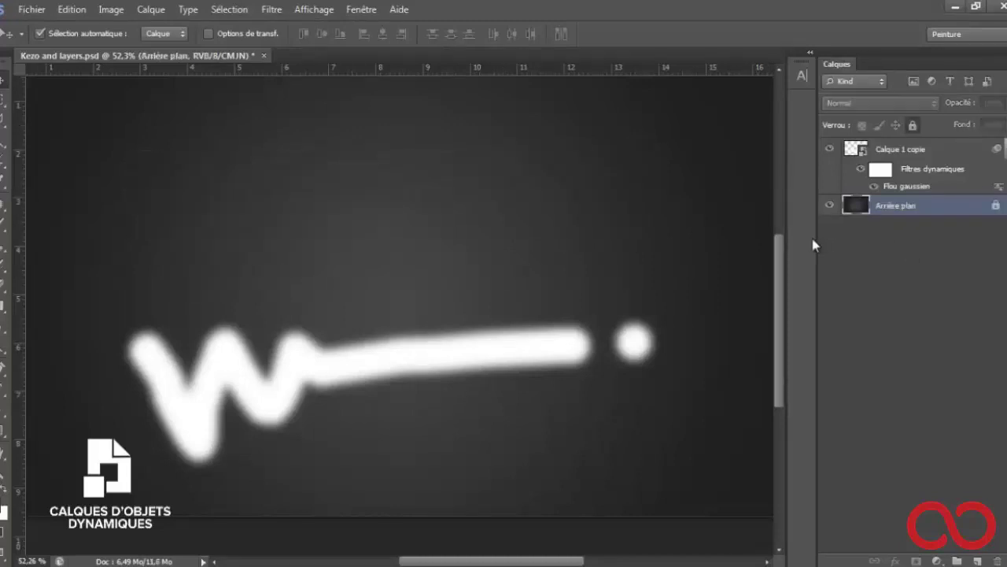
key(ctrl+z)
click(862, 171)
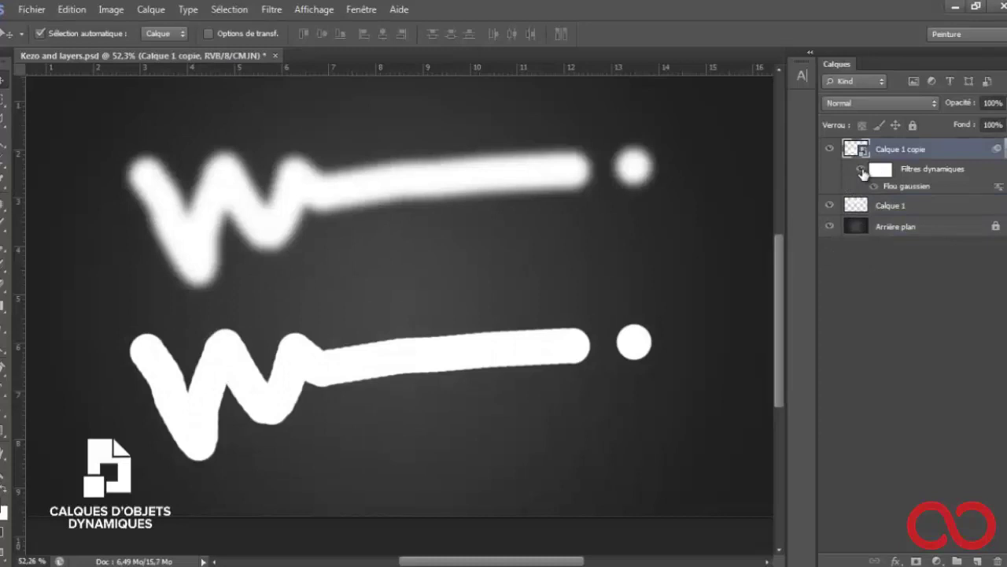
click(861, 172)
click(859, 171)
click(859, 171)
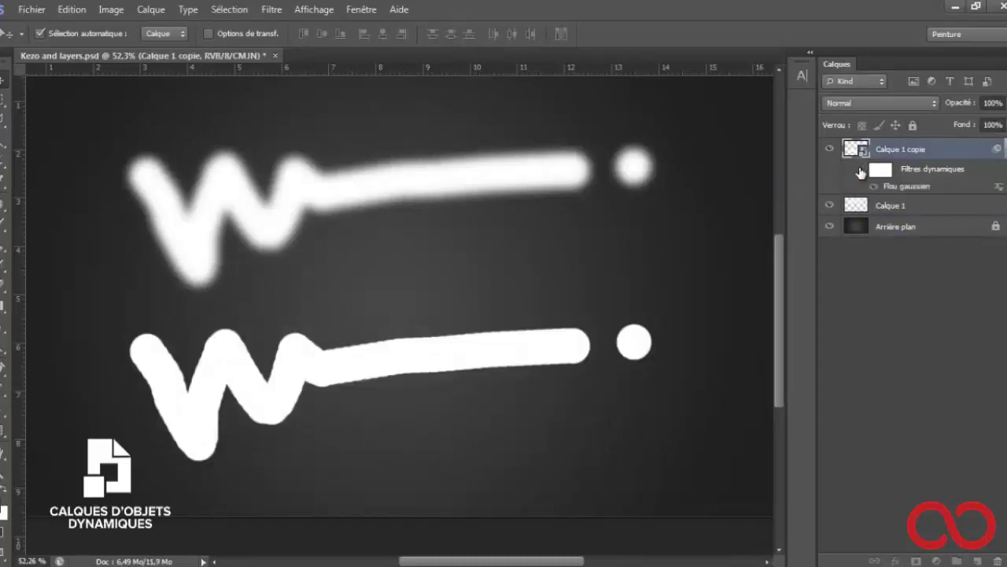
shift+click(910, 206)
key(Delete)
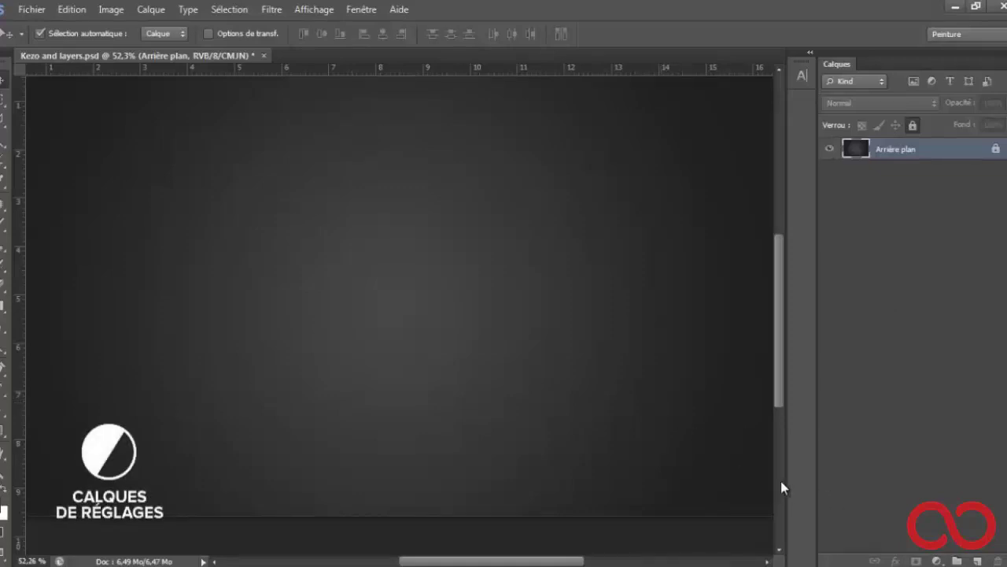
Import image 1, nudge the Kezakoo logo up-left, and commit it as layer 1.
click(35, 10)
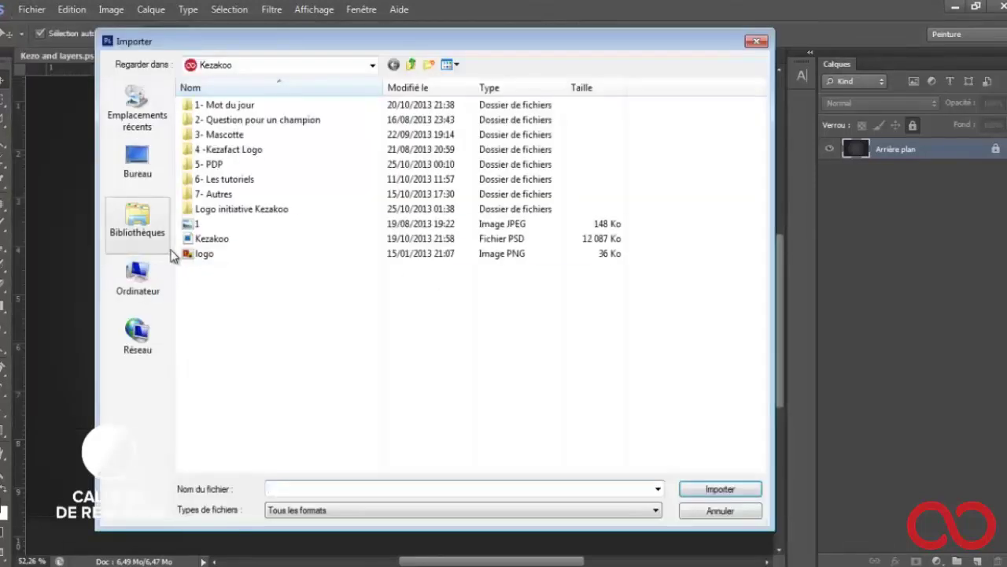
click(199, 226)
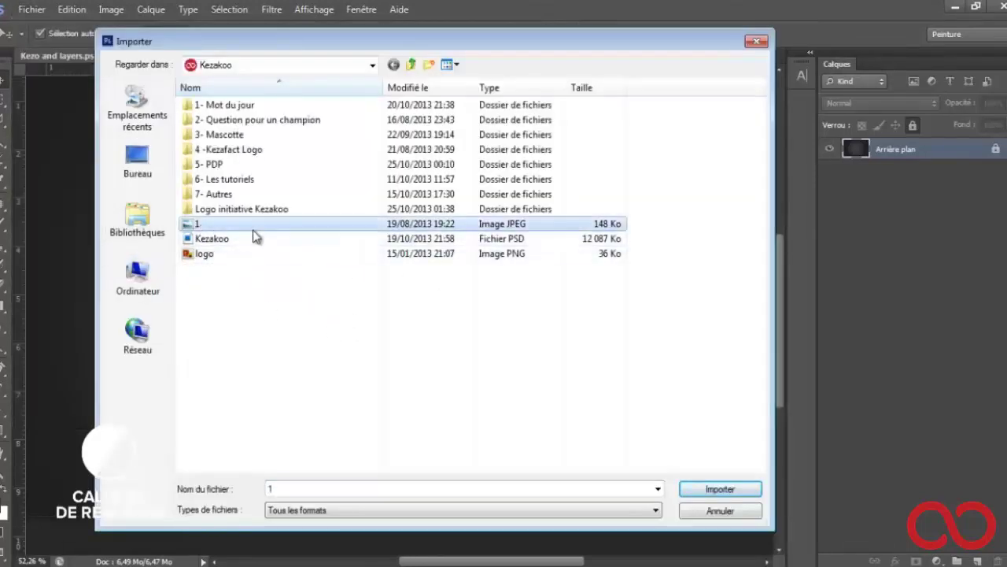
double_click(229, 223)
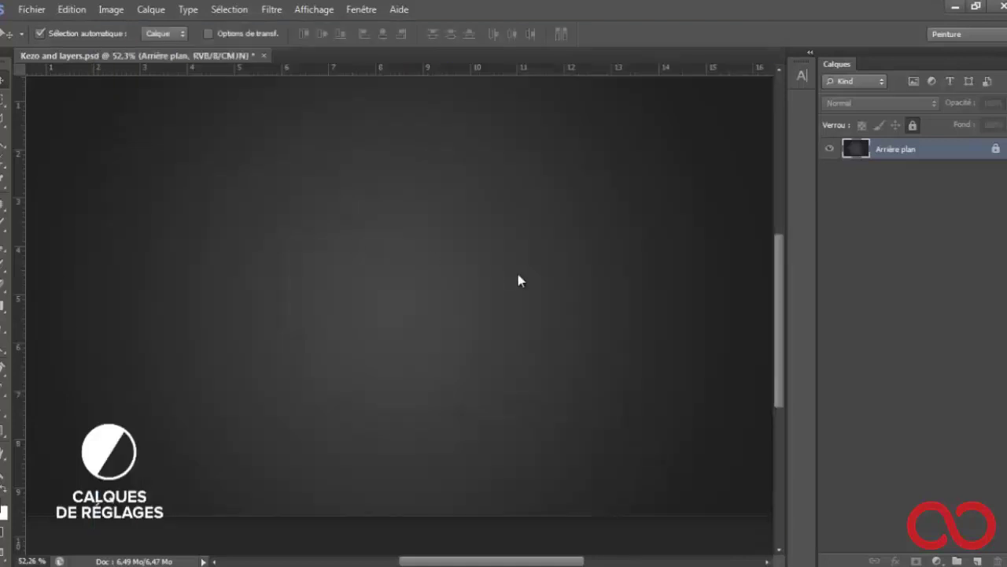
drag(592, 384, 578, 369)
key(Return)
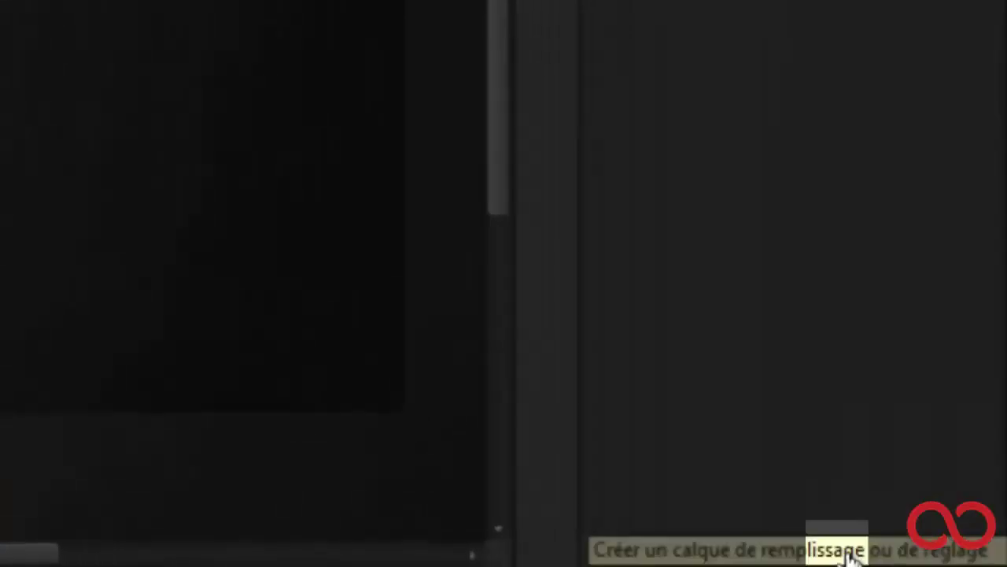
Browse the adjustment-layer list, the Image > Réglages menu and the Fenêtre menu.
click(901, 557)
click(848, 553)
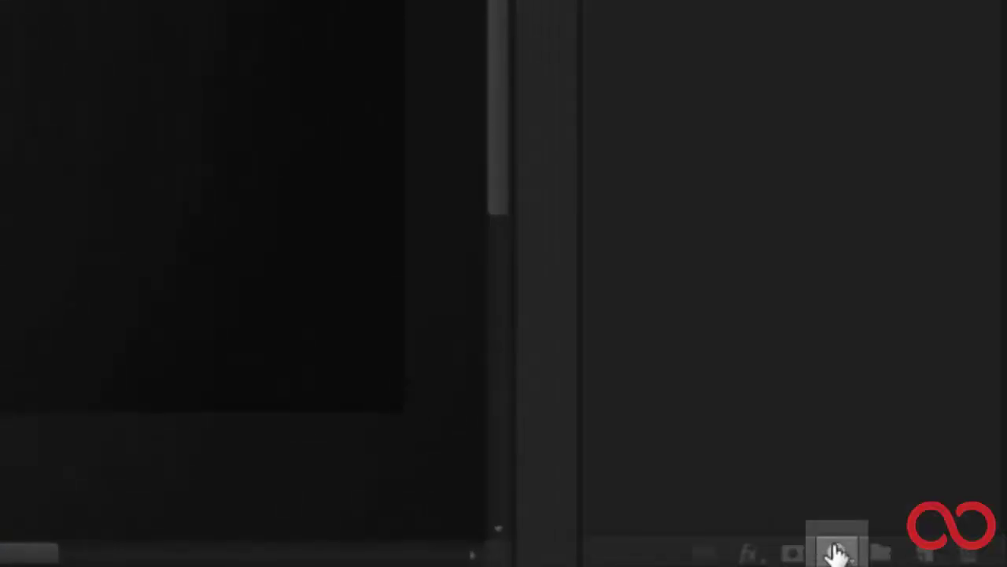
click(847, 556)
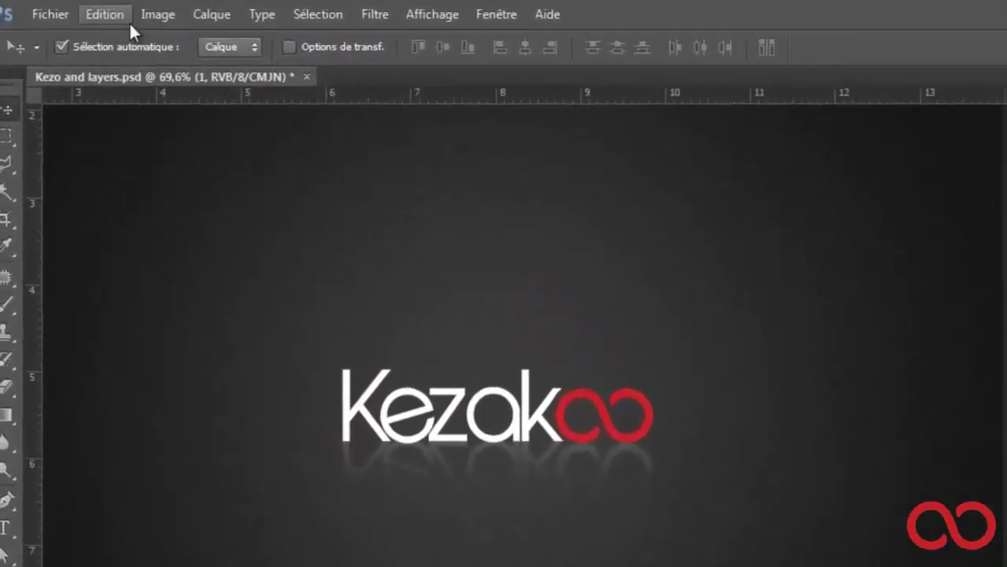
click(159, 16)
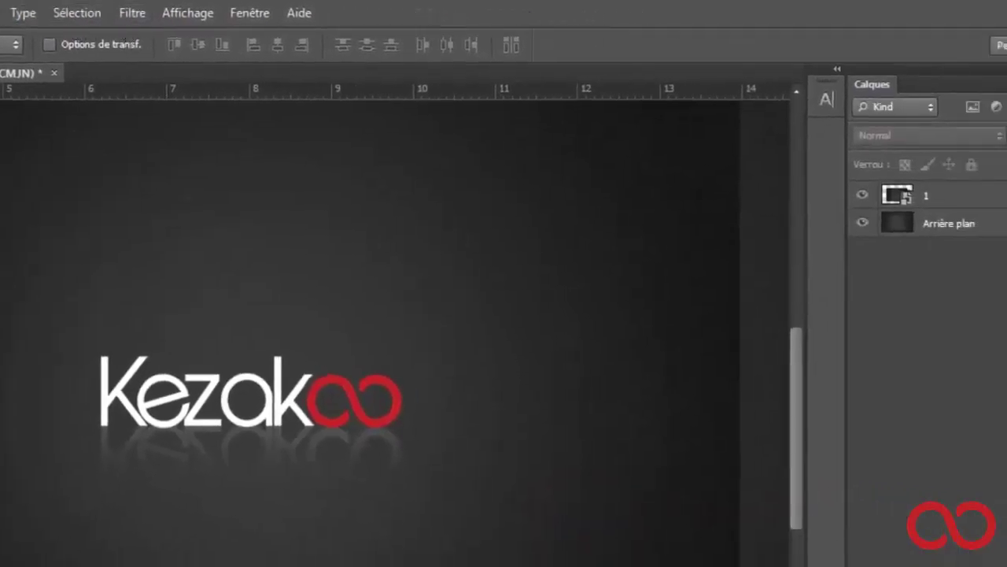
click(249, 11)
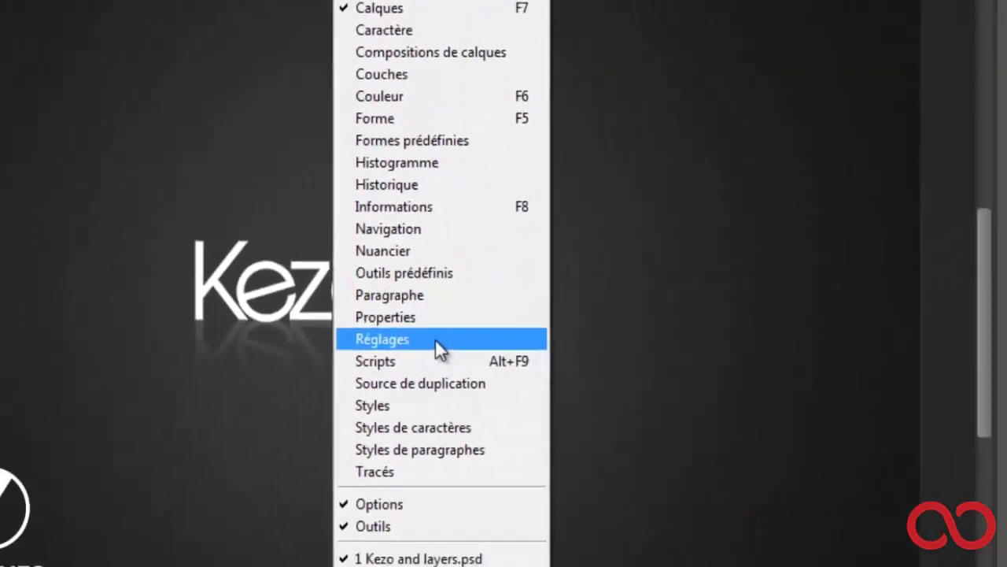
Show the Adjustments panel, move it right, then close it.
click(467, 336)
drag(386, 68, 613, 109)
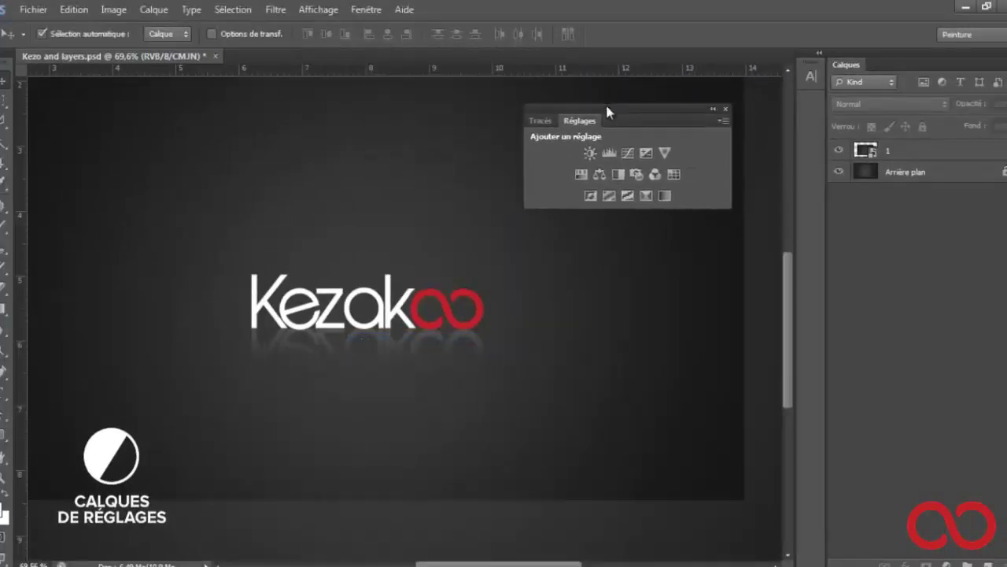
click(724, 110)
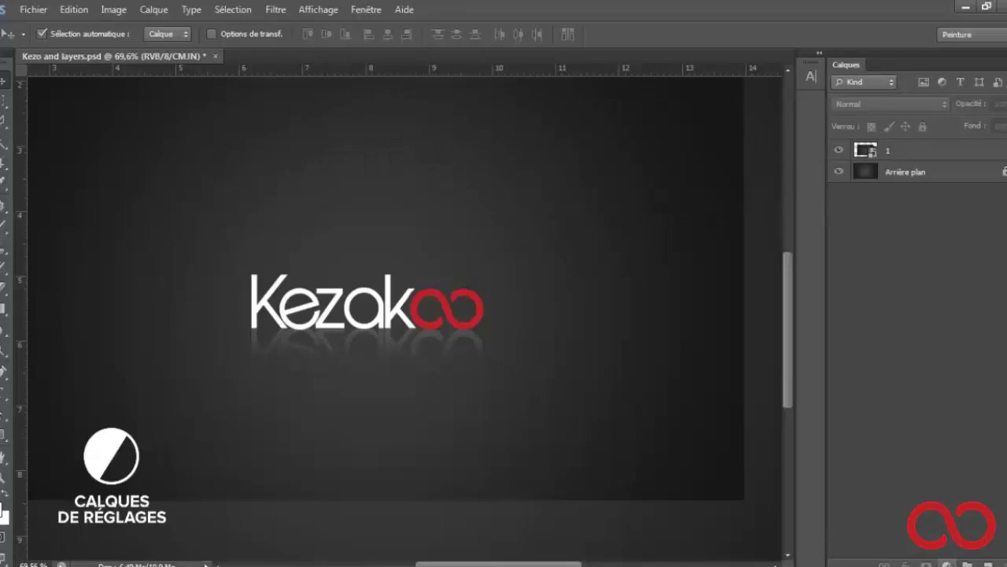
Add a Niveaux 1 Levels layer with midtones at 0.56 and a raised black point.
click(947, 564)
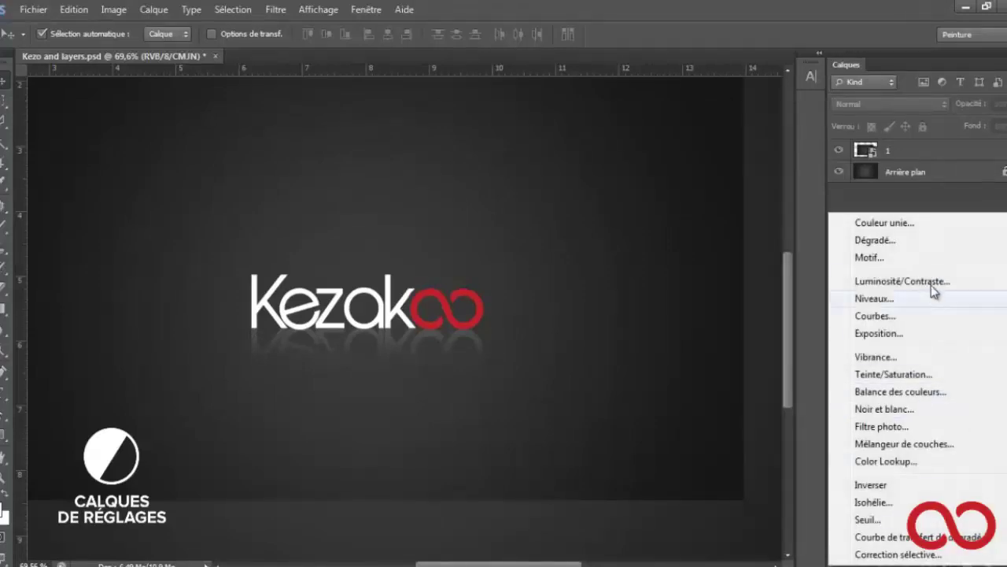
click(921, 300)
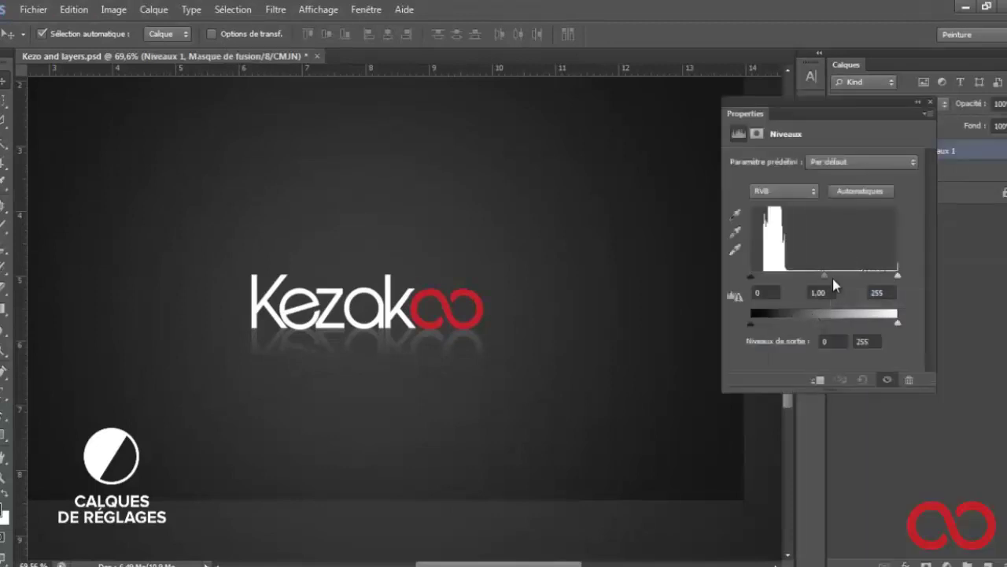
drag(824, 276, 850, 277)
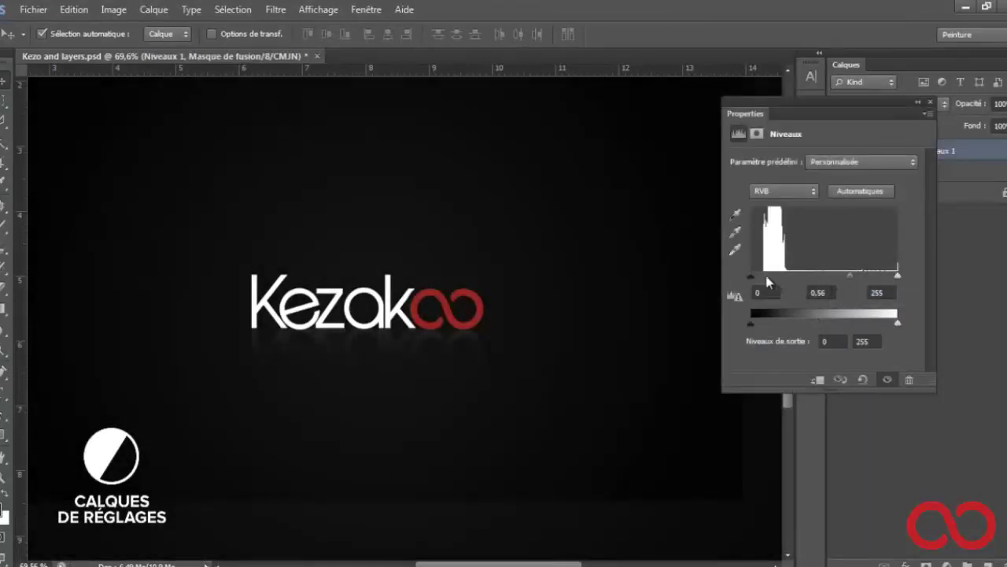
drag(752, 275, 780, 275)
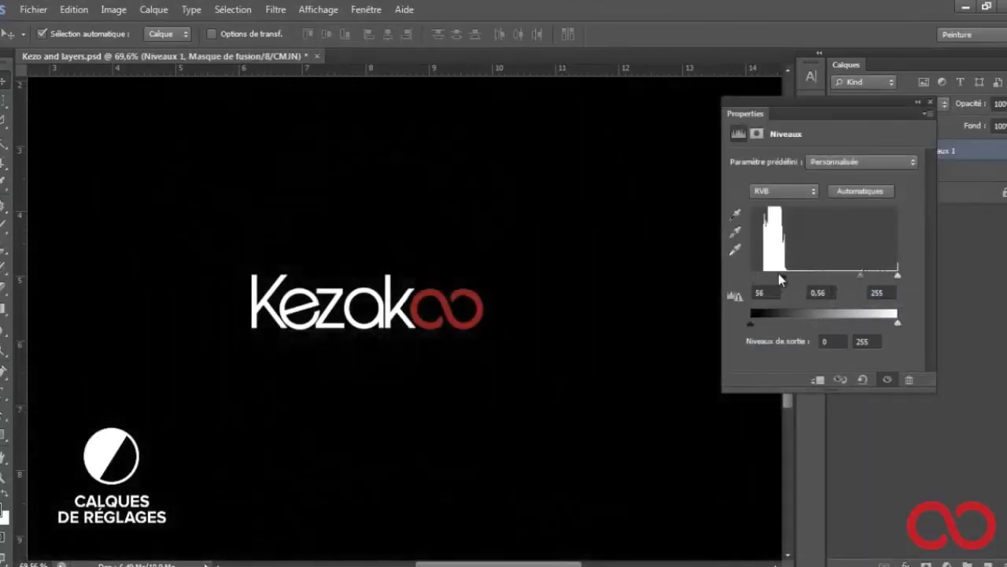
click(929, 108)
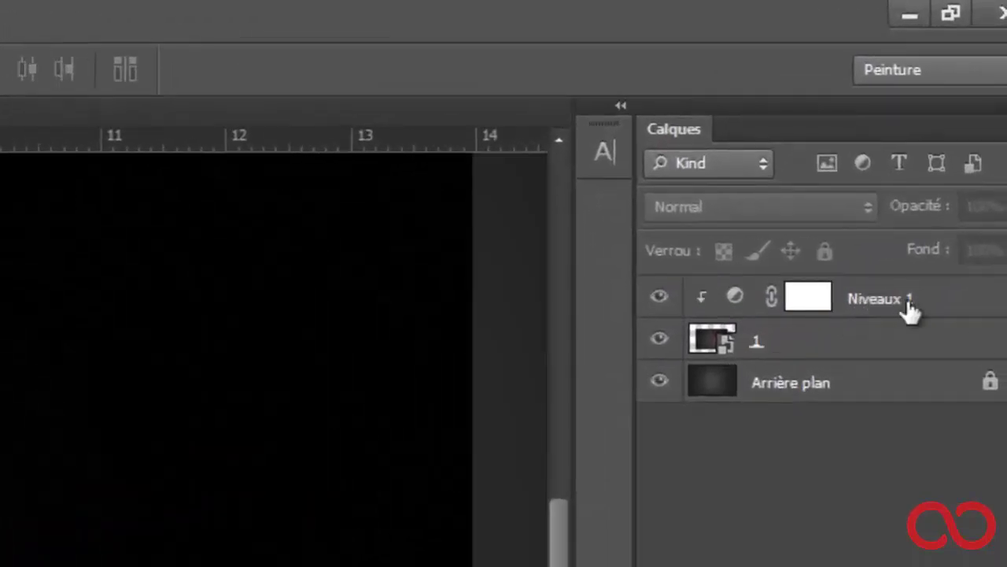
Unclip Niveaux 1, compare it on and off, and set its midtone to 0.67.
click(909, 310)
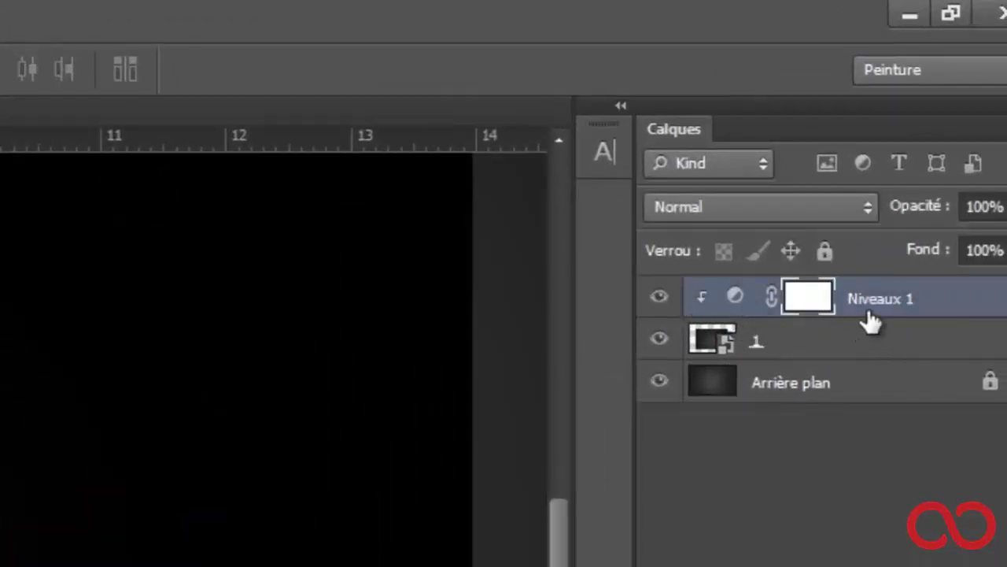
alt+click(925, 311)
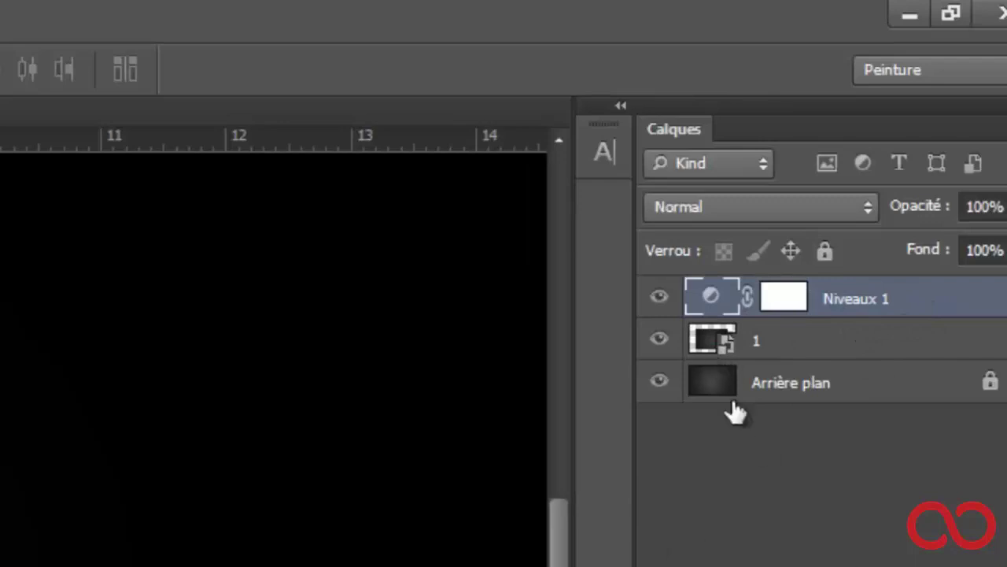
click(659, 296)
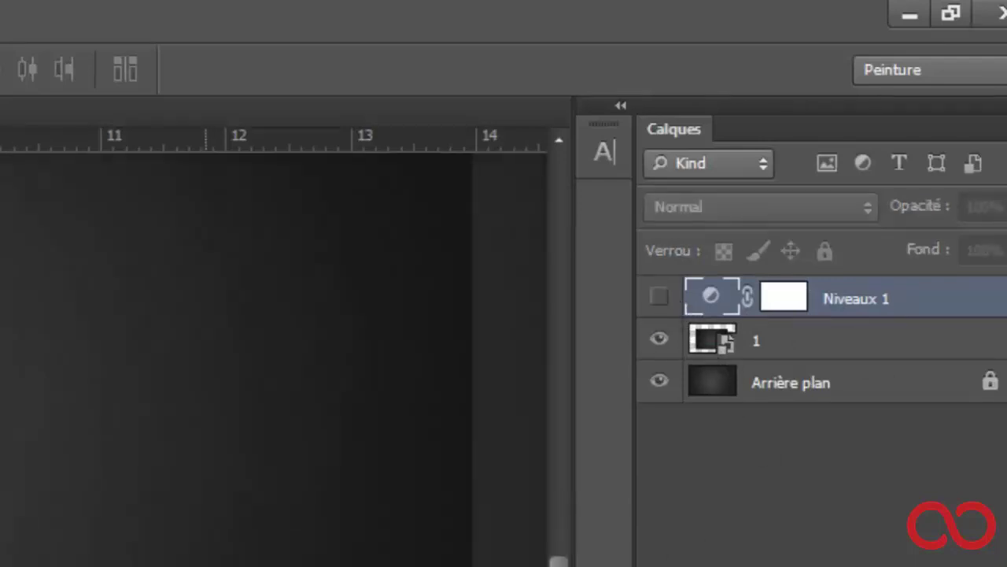
click(685, 342)
key(ctrl+minus)
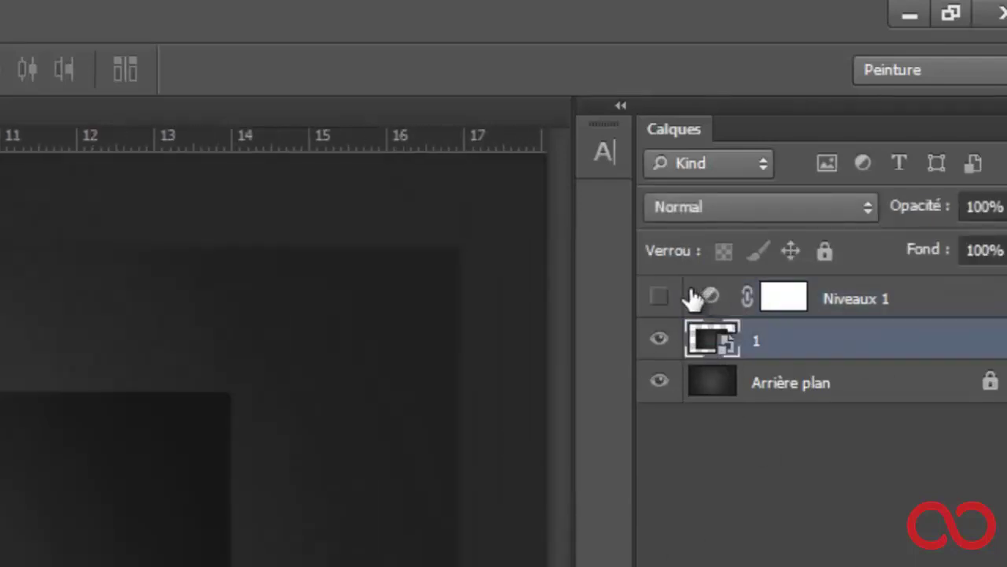
click(659, 297)
click(660, 297)
click(660, 296)
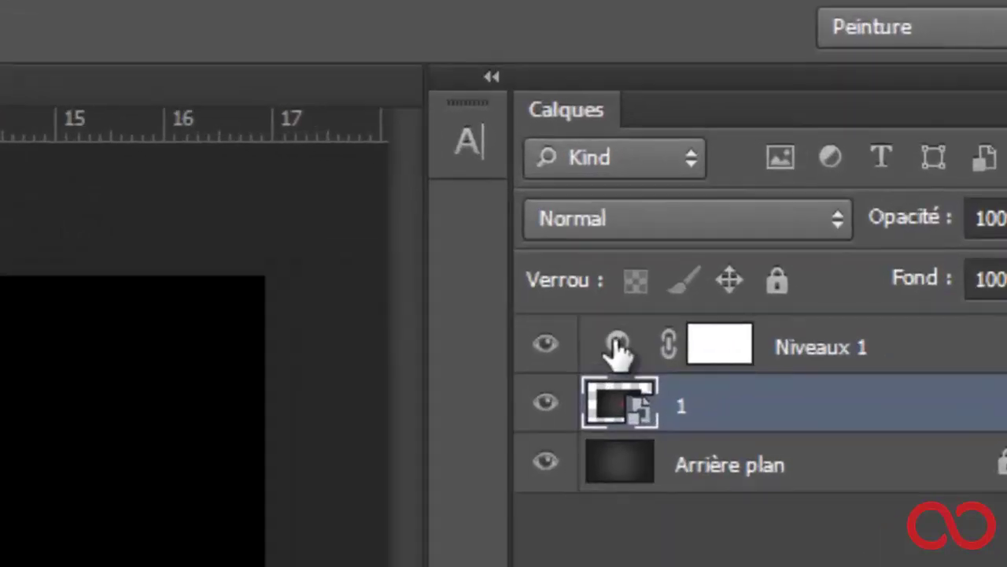
click(617, 350)
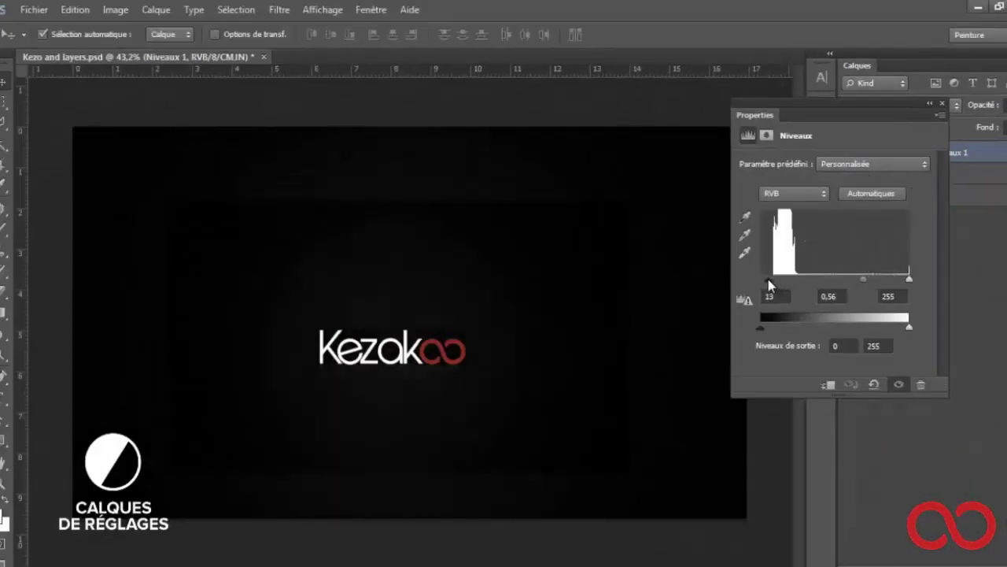
mouse_move(863, 280)
mouse_down()
mouse_move(846, 280)
mouse_move(856, 279)
mouse_up()
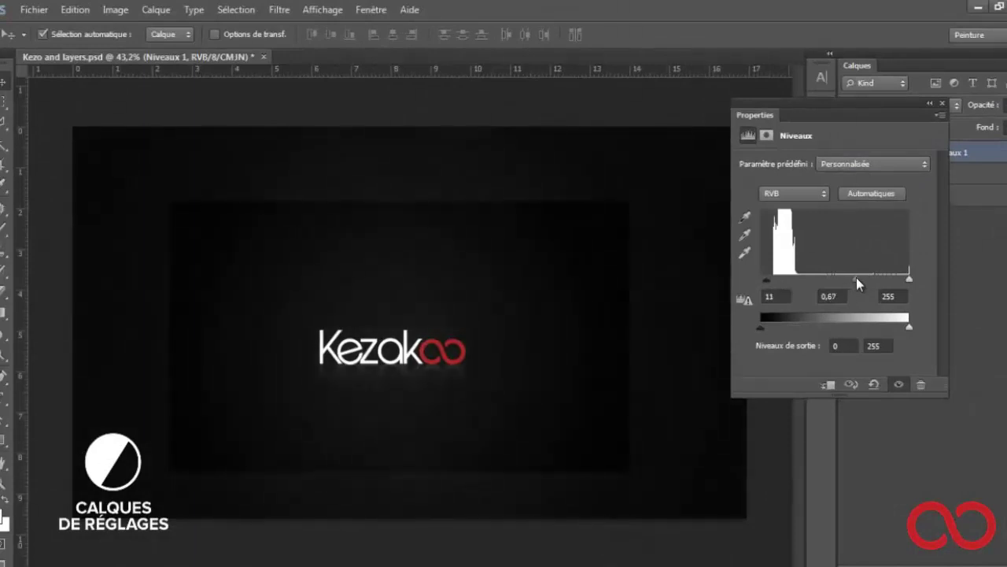
Close the Levels properties, delete Niveaux 1, and nudge the Kezakoo card right and down.
click(943, 103)
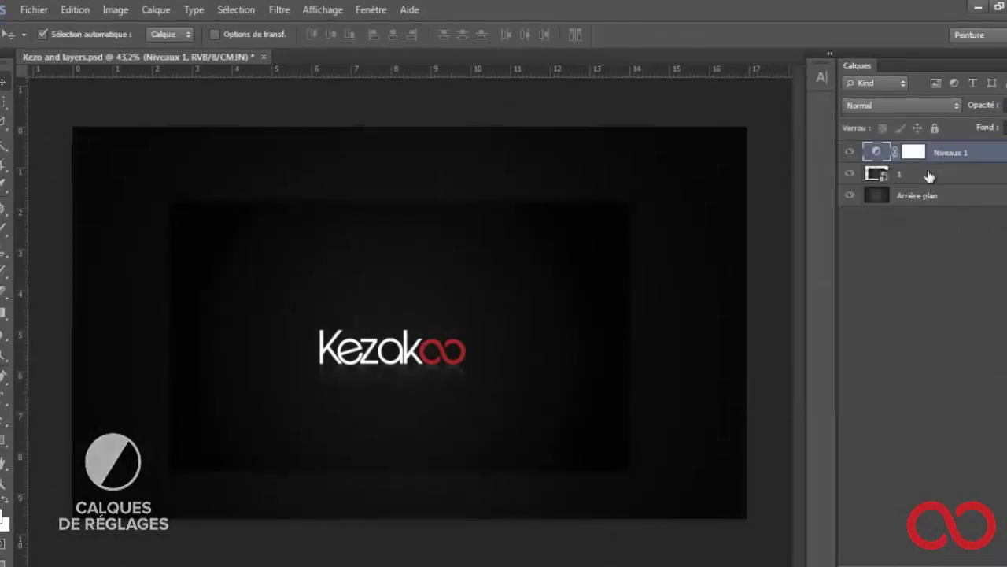
key(Delete)
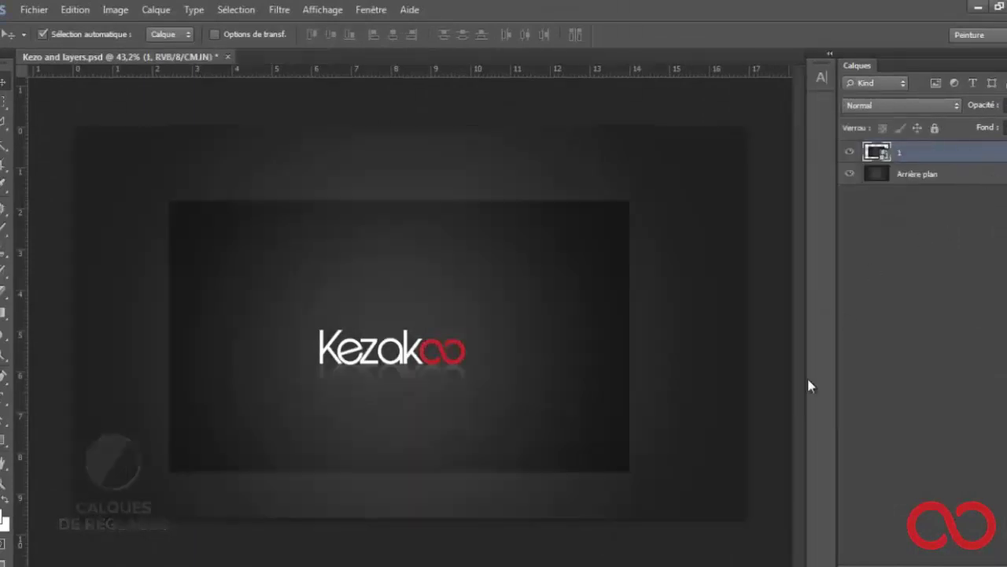
drag(491, 344, 496, 363)
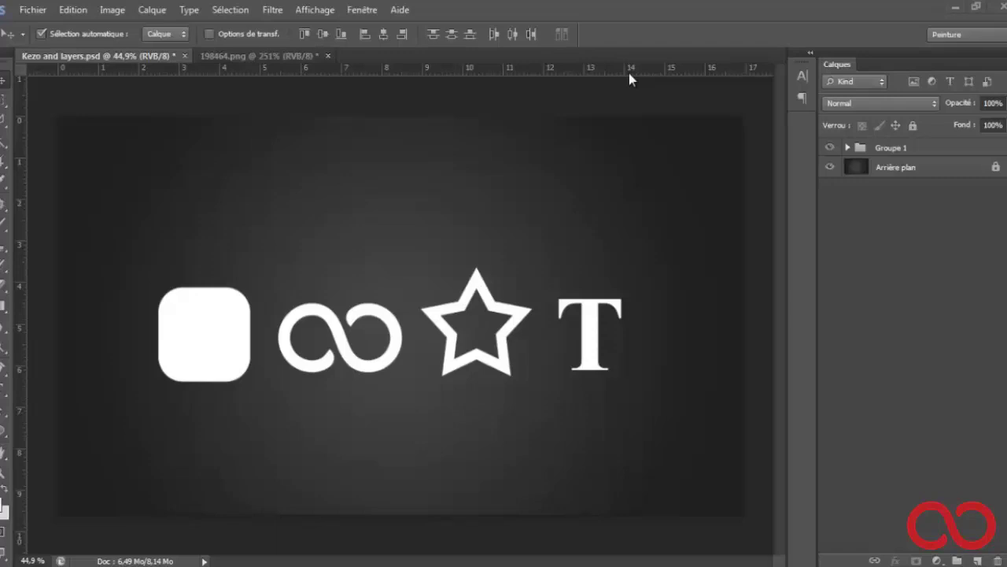
Float the Layers panel over the canvas and expand Groupe 1.
drag(836, 73, 739, 74)
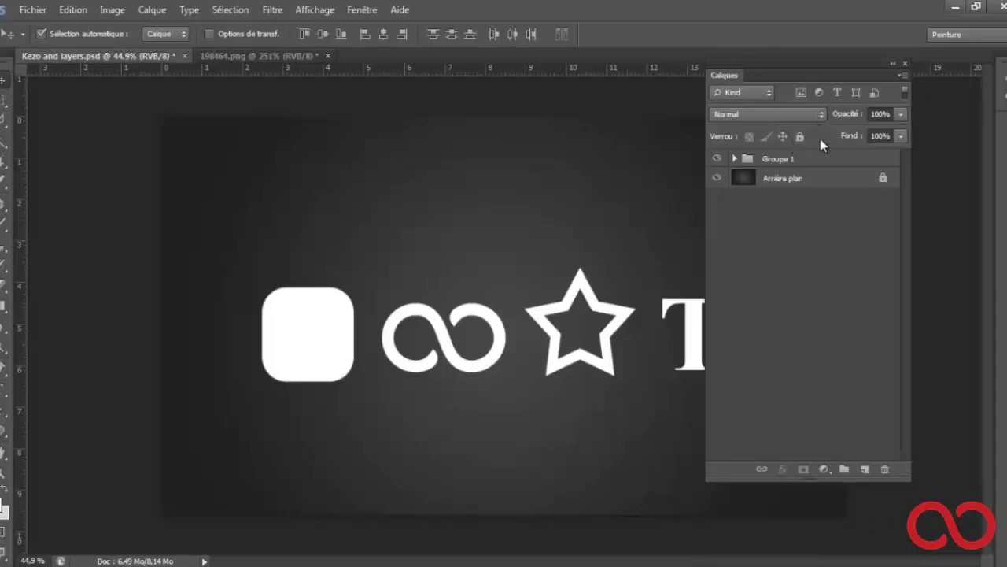
drag(810, 74, 863, 86)
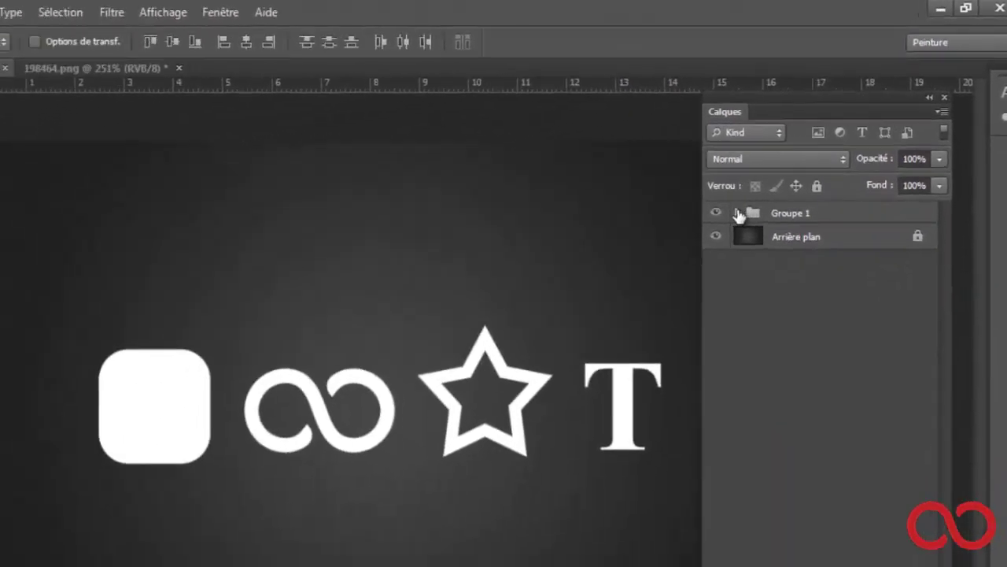
click(737, 214)
Select the Groupe 1 layers from Forme 1 to T, then hide and show the T.
click(848, 388)
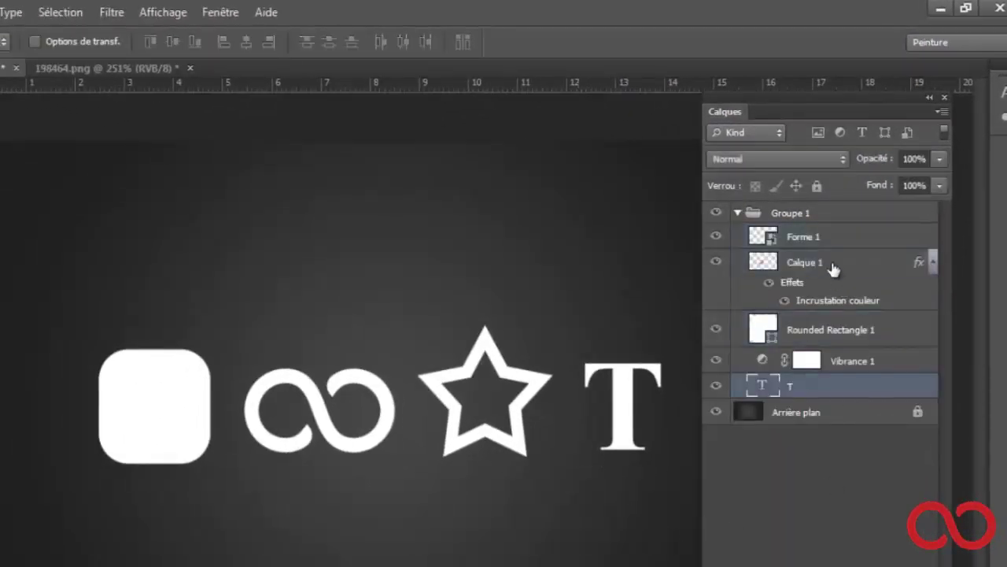
shift+click(828, 236)
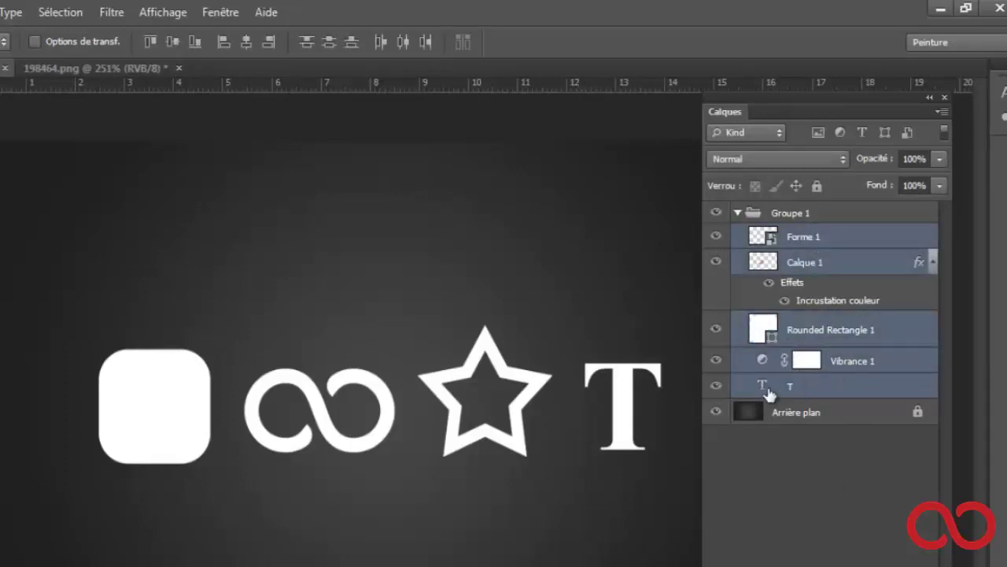
click(728, 387)
click(716, 386)
click(716, 385)
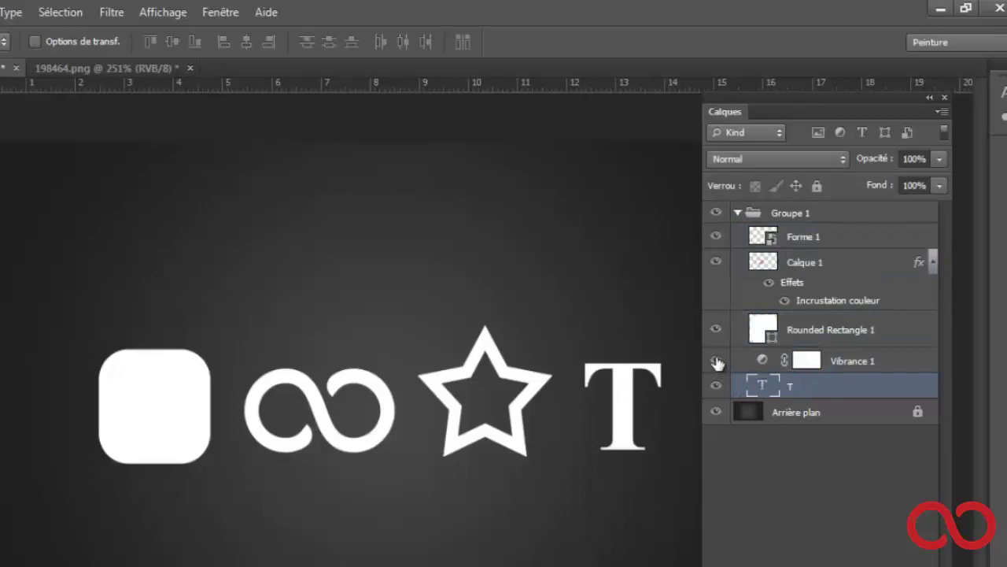
Toggle visibility of the rounded square and infinity symbol, then hide the star.
click(807, 361)
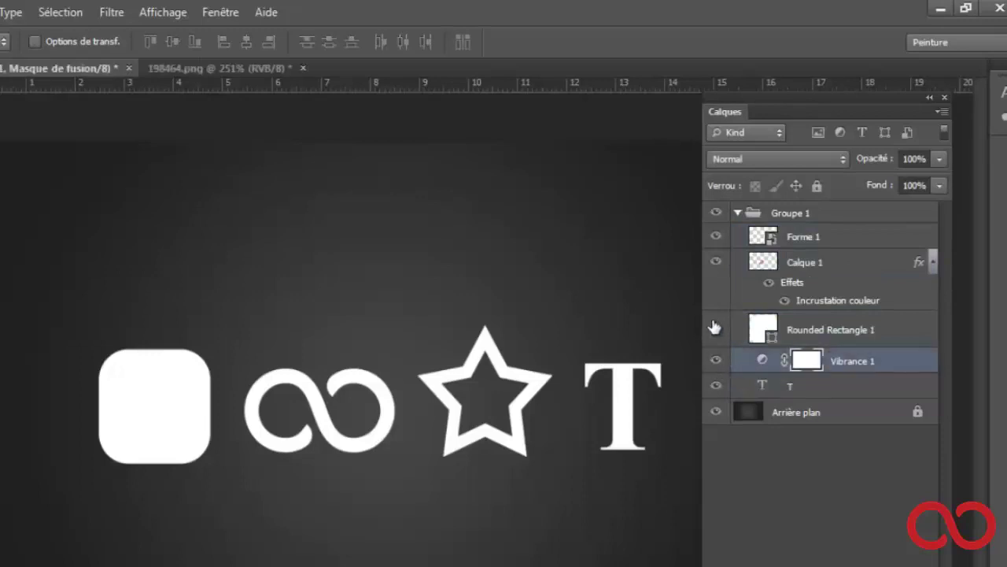
click(818, 337)
click(715, 331)
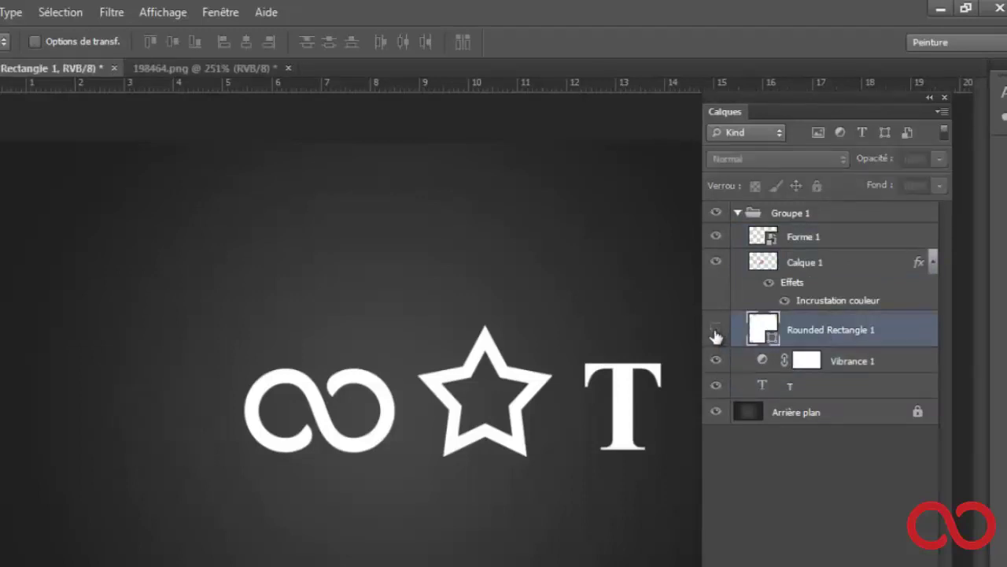
click(715, 331)
click(716, 331)
click(715, 262)
click(716, 262)
click(716, 330)
click(715, 236)
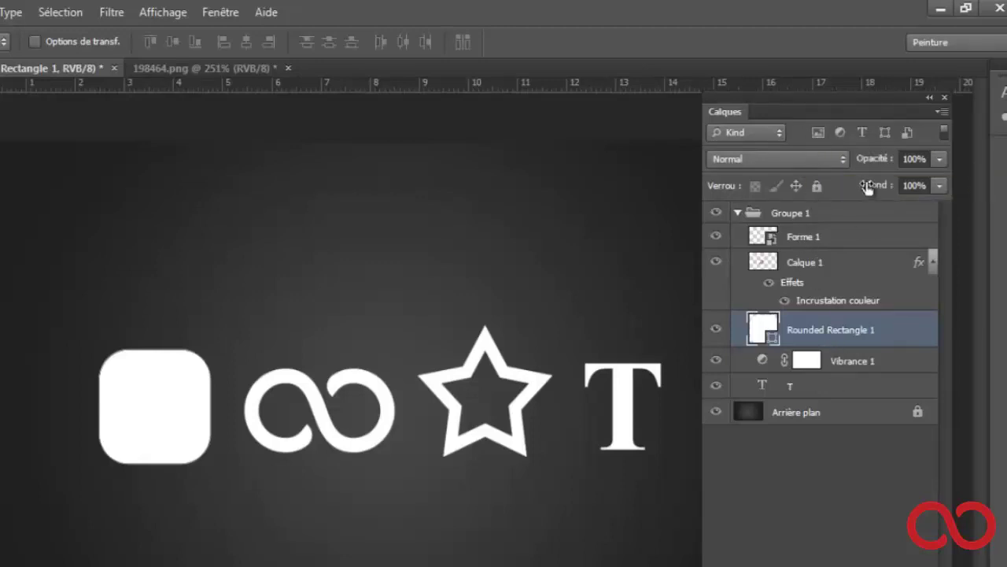
Filter the list to pixel layers and toggle Calque 1's visibility.
click(823, 134)
click(787, 217)
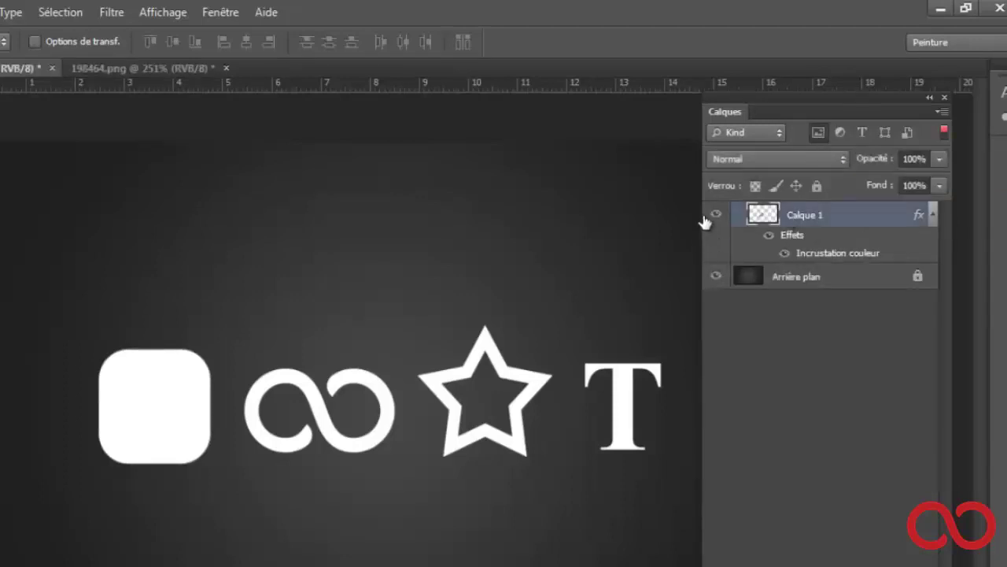
click(715, 214)
click(716, 214)
Try the text, shape and adjustment layer filters in turn, clearing each.
click(819, 133)
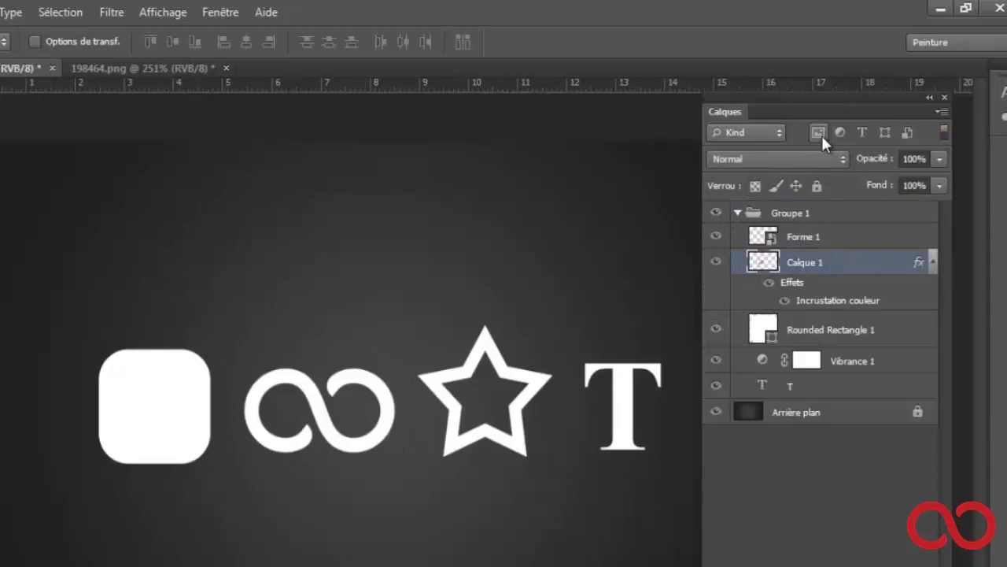
click(864, 133)
click(776, 216)
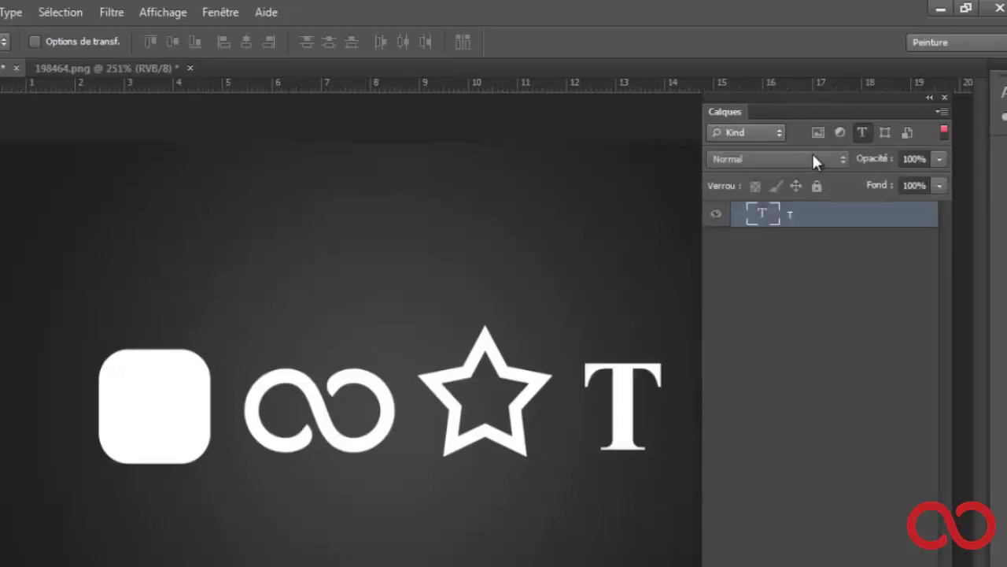
click(863, 132)
click(885, 132)
click(885, 132)
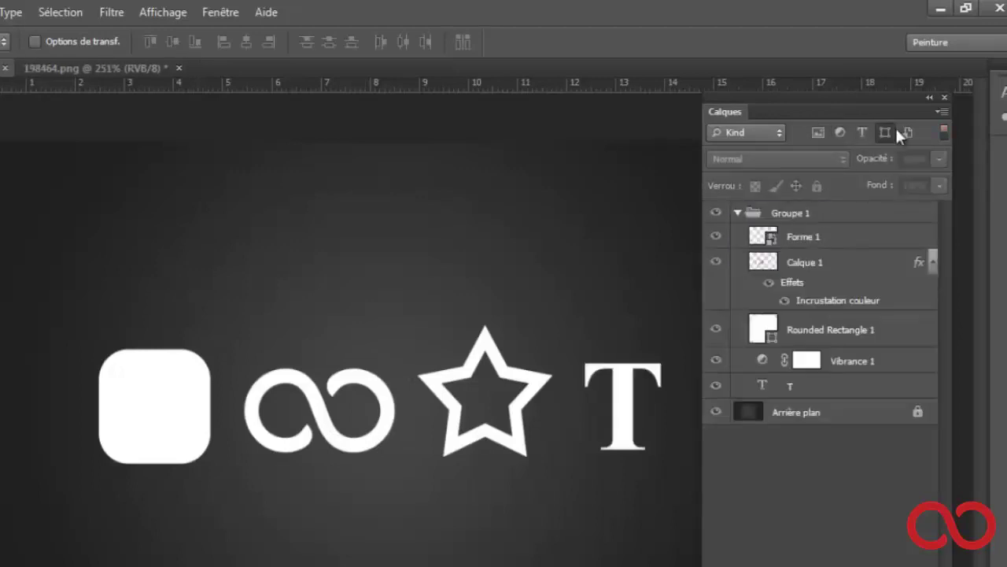
click(884, 132)
click(841, 132)
click(885, 132)
click(841, 132)
Combine pixel, adjustment and text filters, clear them all, and select Forme 1.
click(818, 133)
click(839, 131)
click(863, 133)
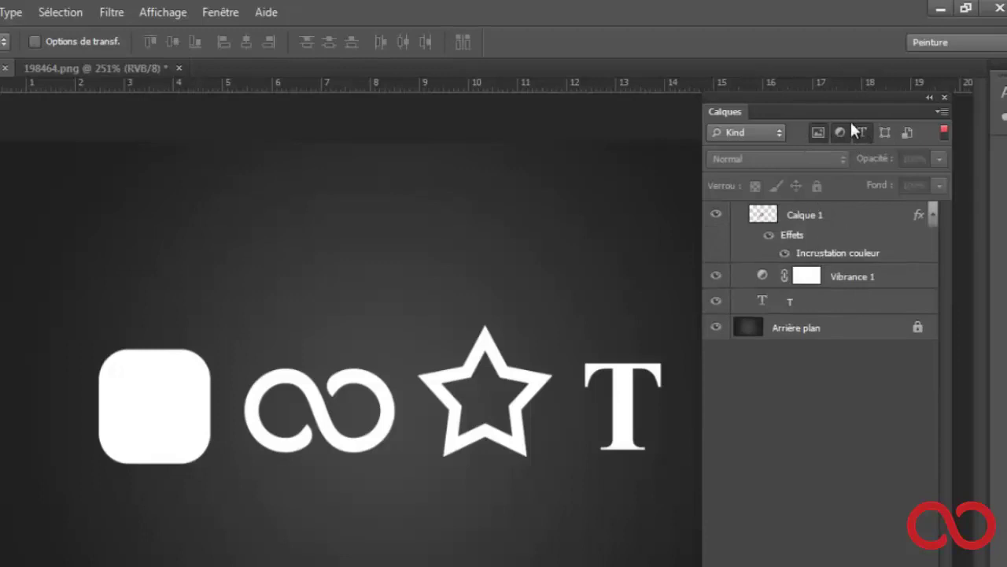
click(819, 132)
click(840, 132)
click(862, 132)
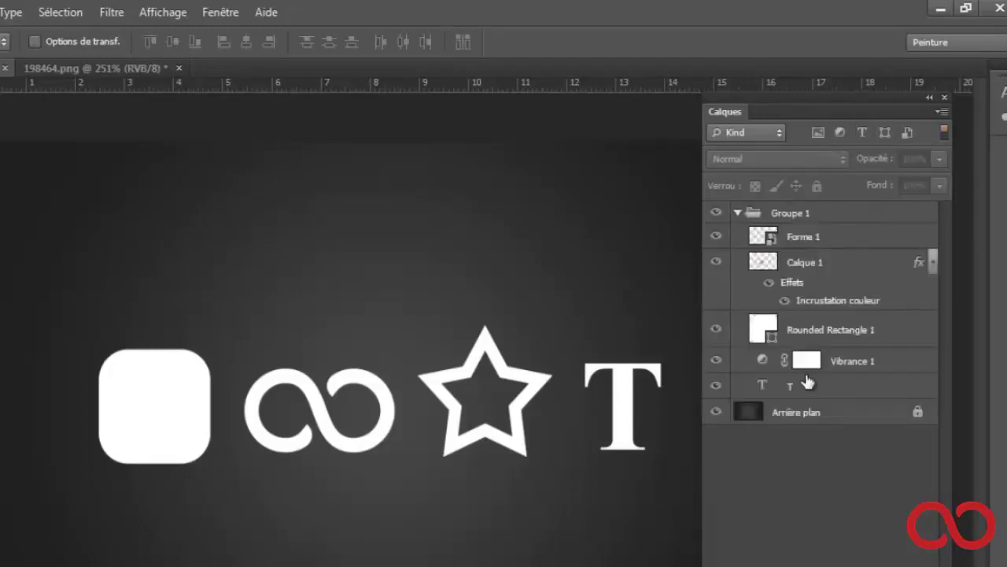
click(836, 240)
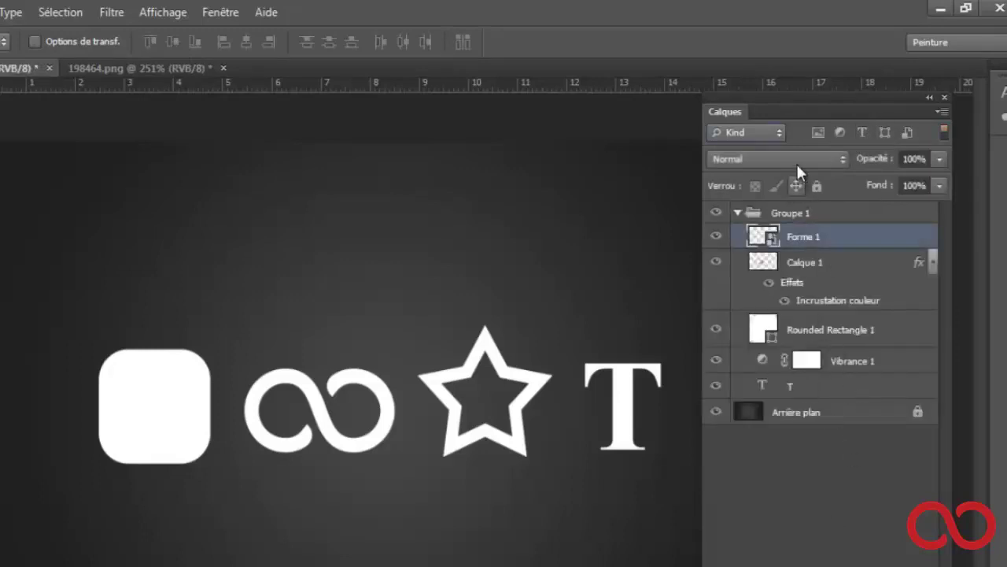
click(796, 159)
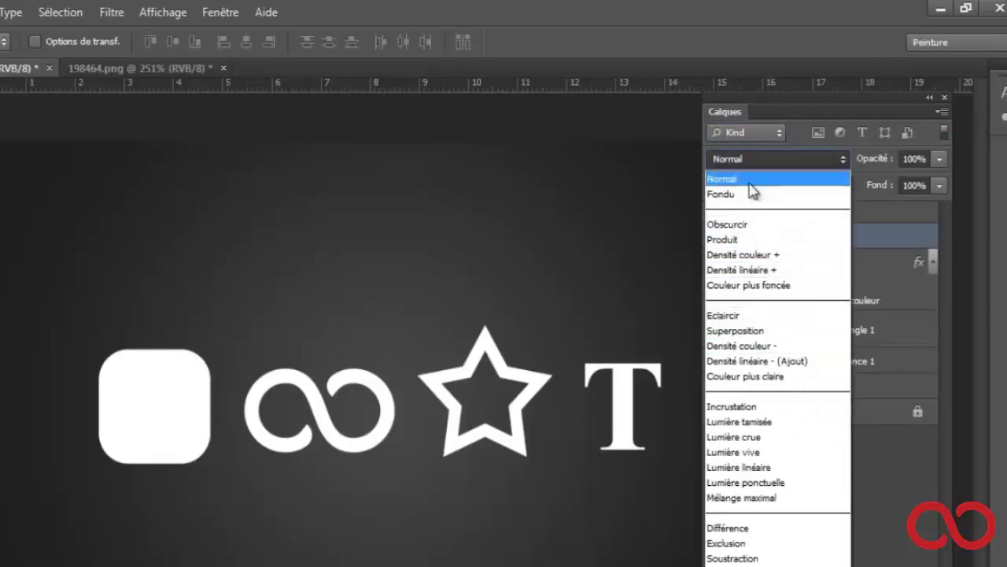
click(761, 239)
key(Down)
key(Down)
key(Down)
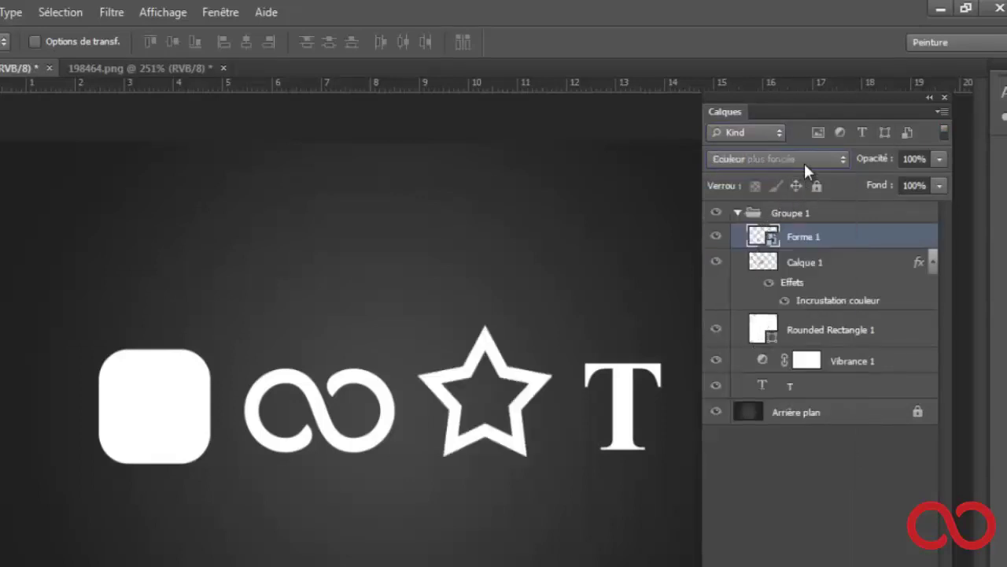
key(Down)
click(805, 163)
click(795, 178)
click(939, 159)
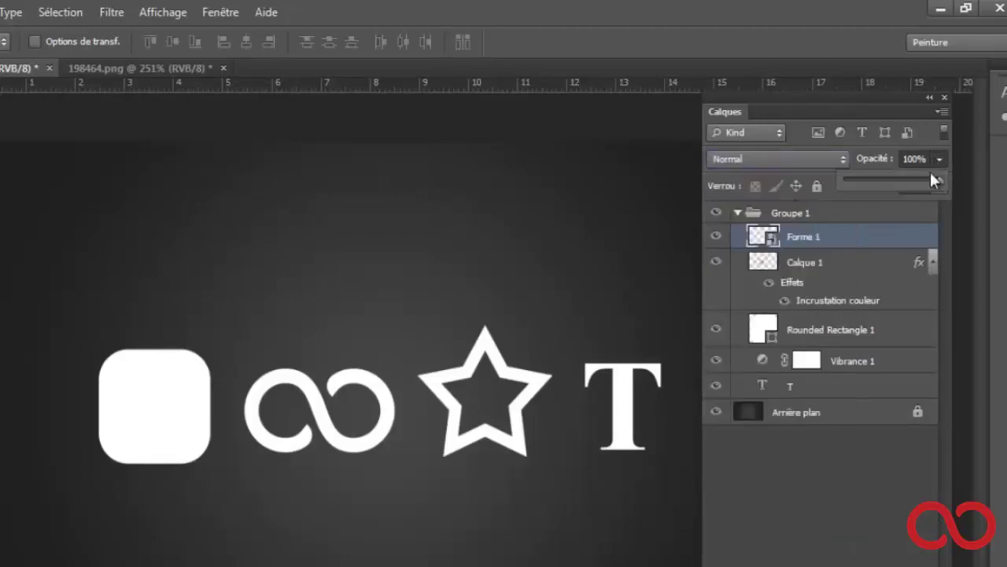
drag(882, 183, 948, 187)
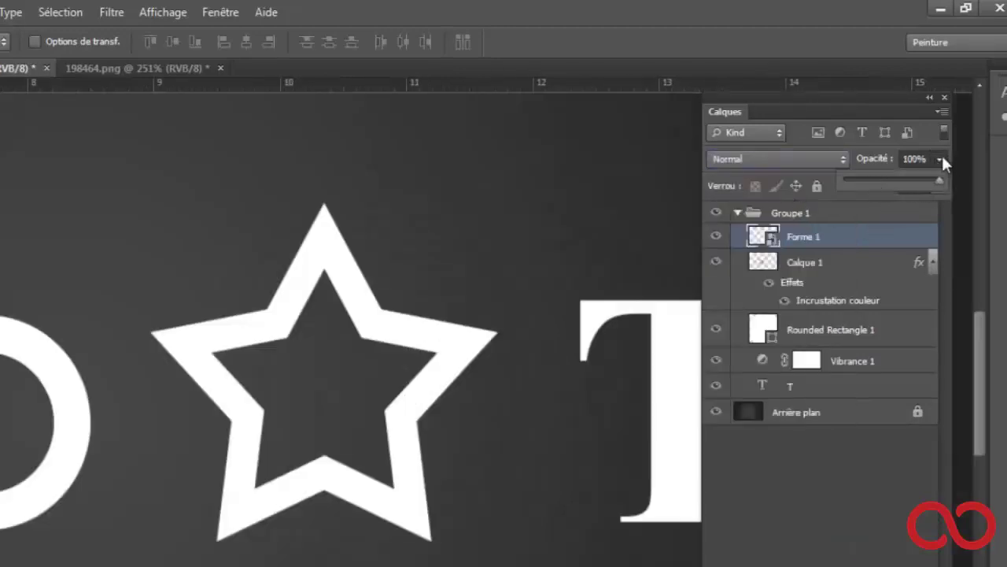
click(941, 160)
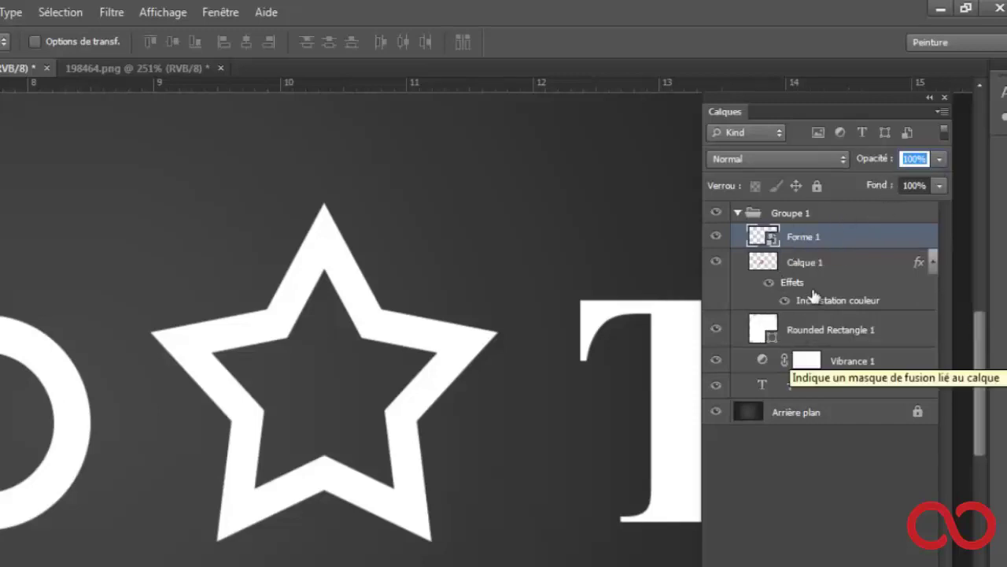
Give the Forme 1 star a 13 px black Contour stroke.
double_click(854, 245)
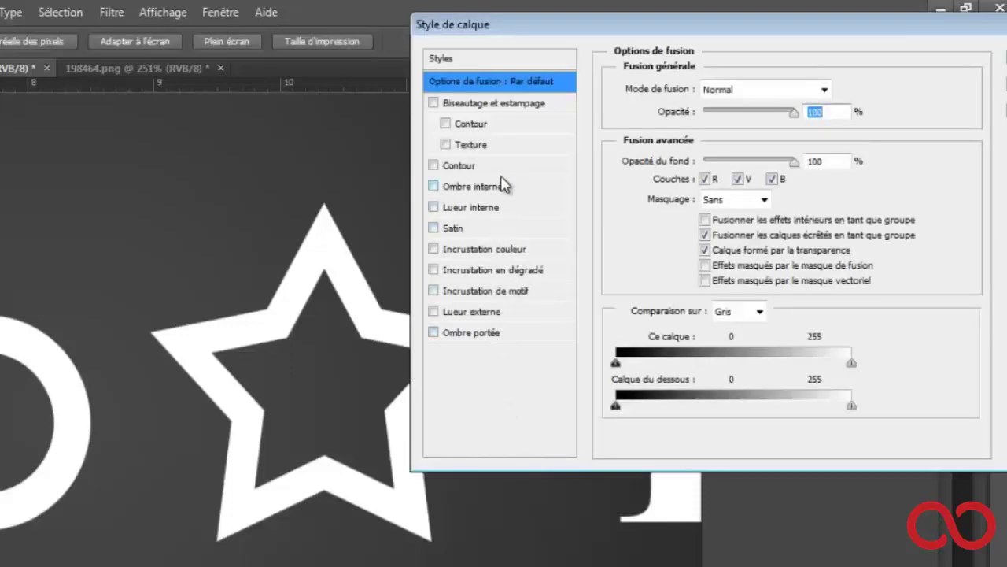
click(459, 165)
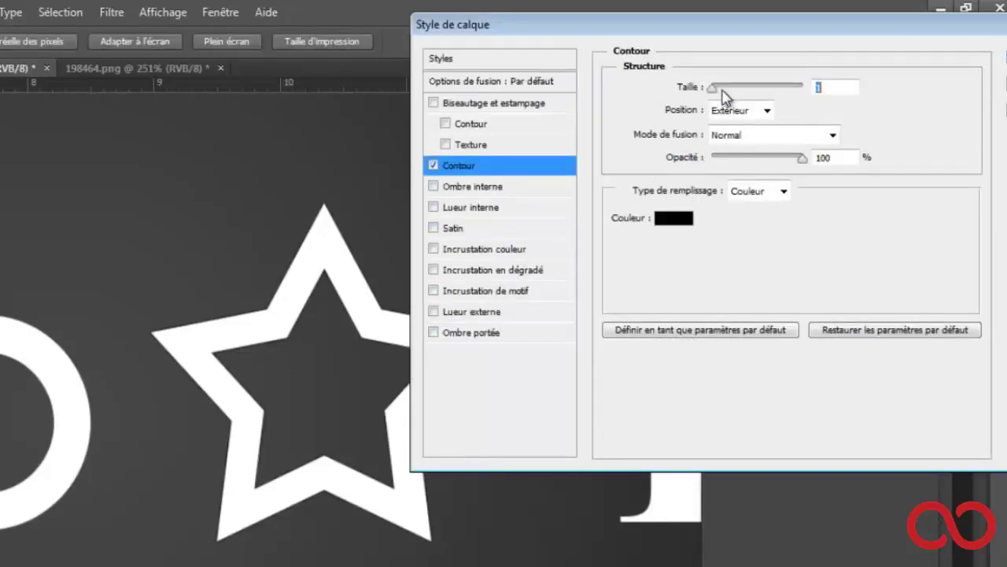
drag(718, 89, 722, 89)
click(1003, 70)
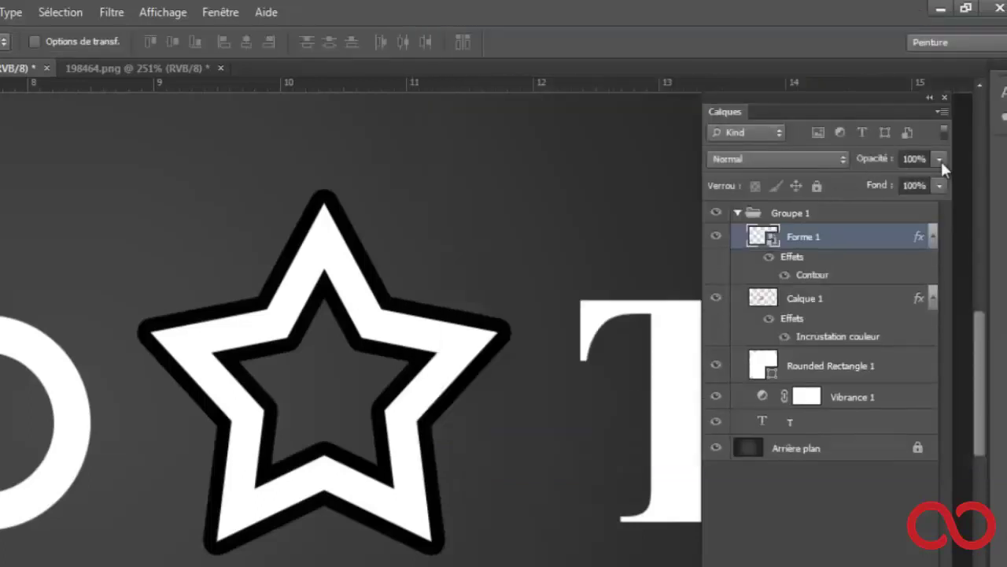
Test 16% opacity and low fill, restore both to 100%, and remove the Contour effect.
click(939, 159)
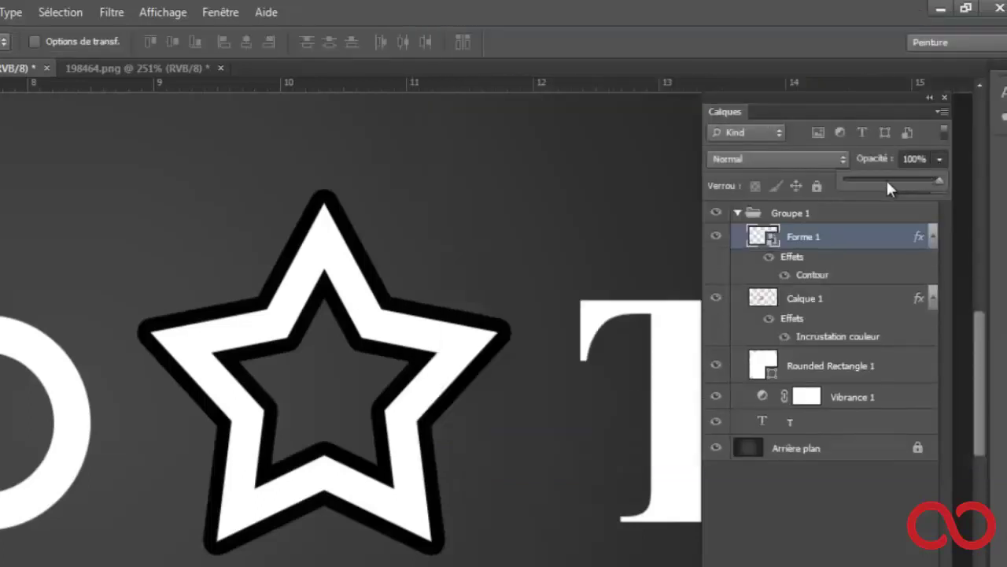
drag(887, 183, 859, 189)
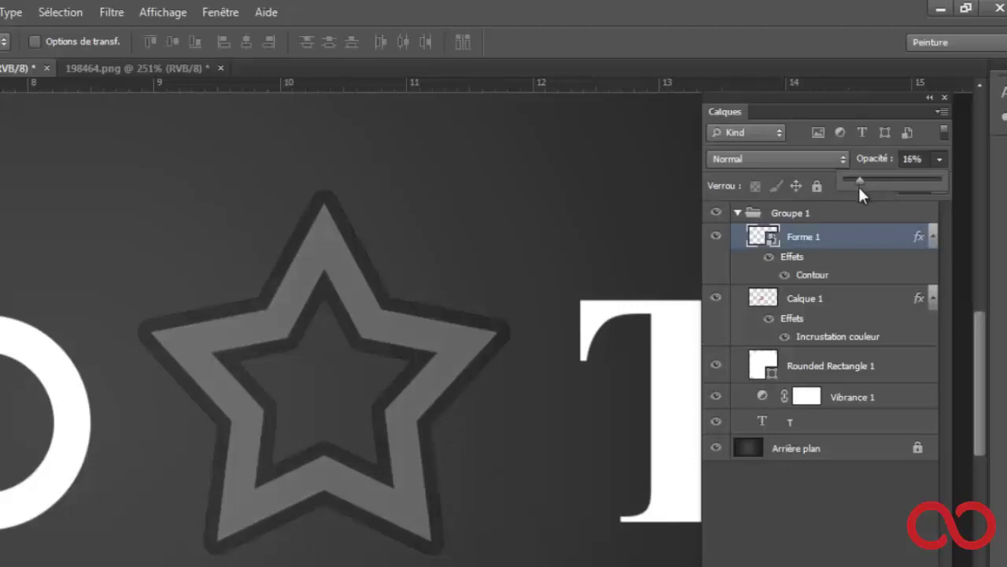
click(939, 163)
click(939, 186)
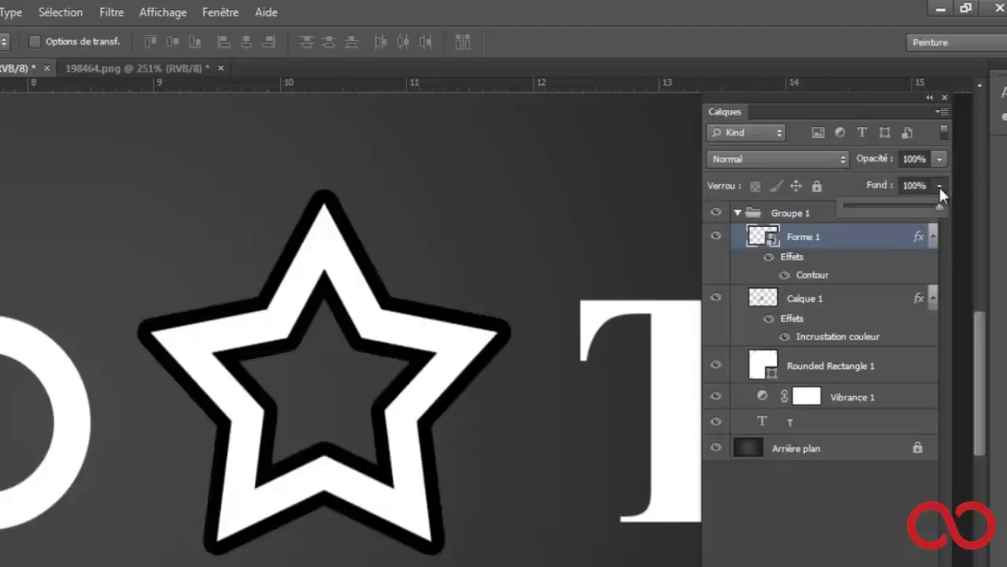
drag(935, 214, 927, 218)
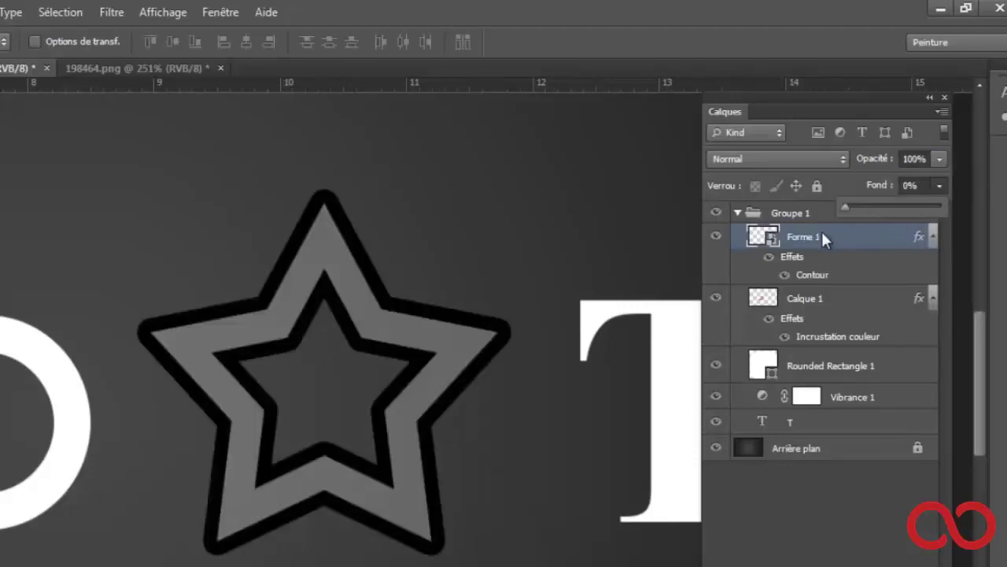
drag(866, 216, 942, 188)
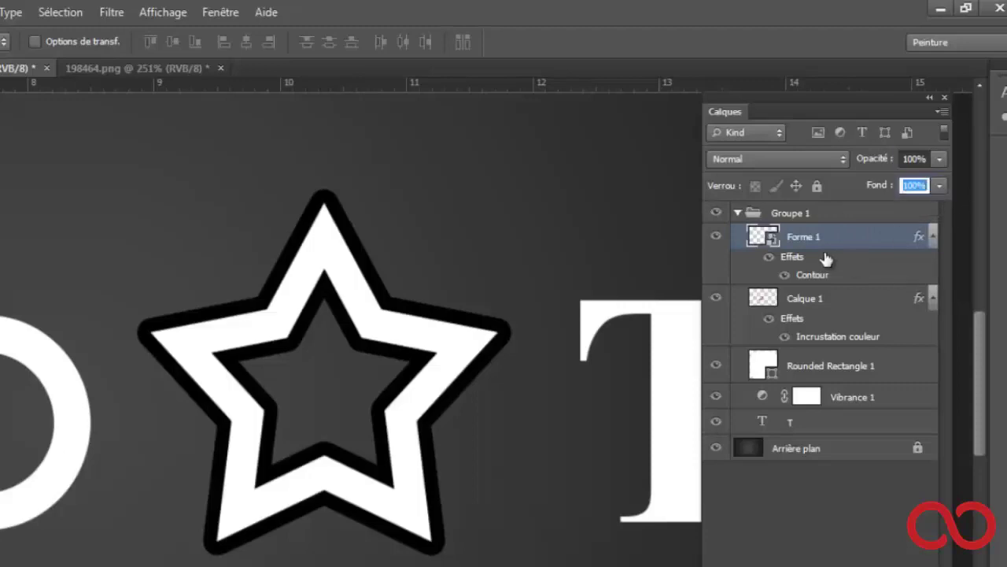
drag(821, 271, 810, 467)
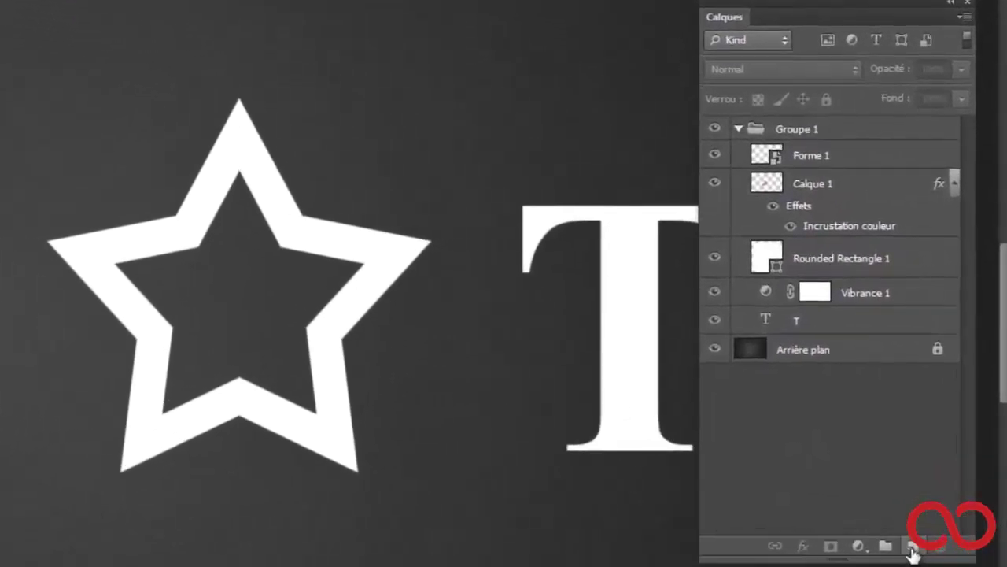
Create a new empty group, Groupe 2, above Groupe 1.
click(913, 551)
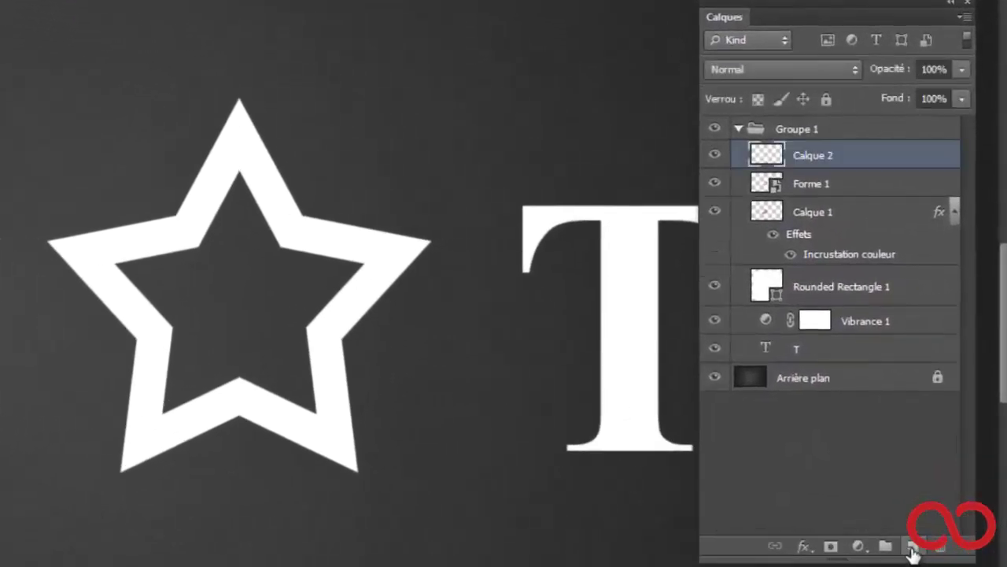
key(ctrl+z)
click(885, 547)
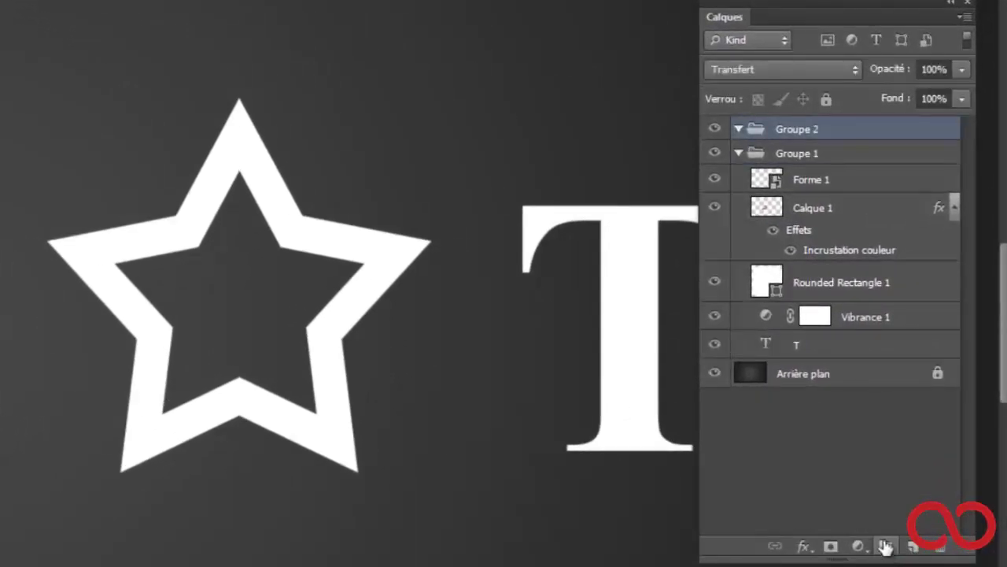
key(ctrl+z)
click(886, 545)
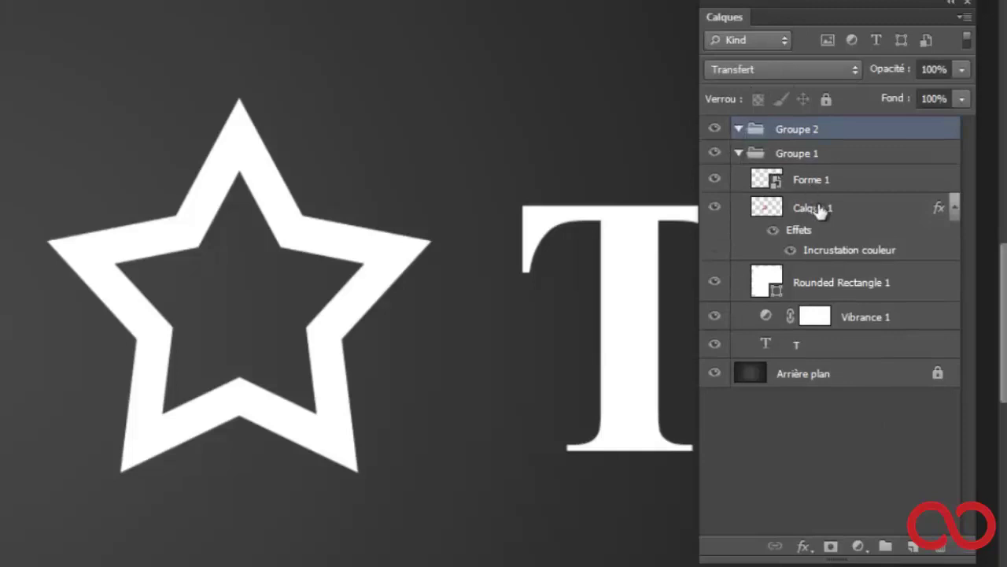
Move Calque 1 into Groupe 2 and collapse the group.
click(862, 221)
drag(854, 220, 787, 133)
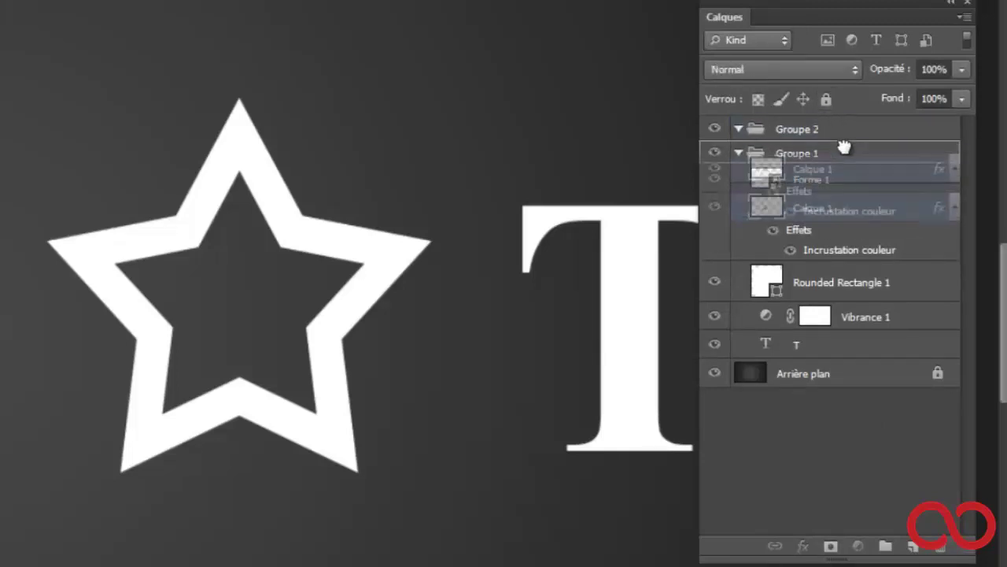
click(740, 129)
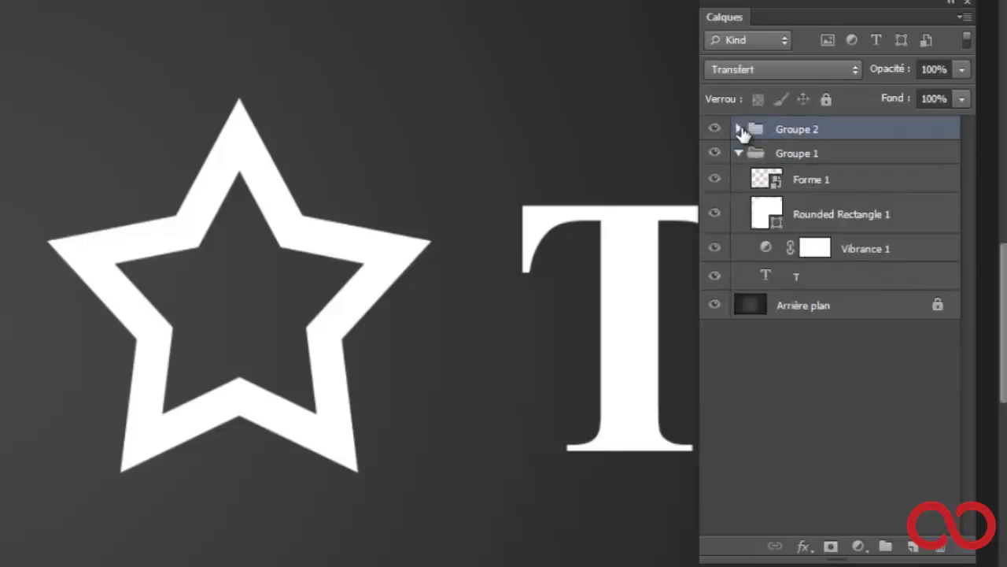
click(740, 129)
click(740, 129)
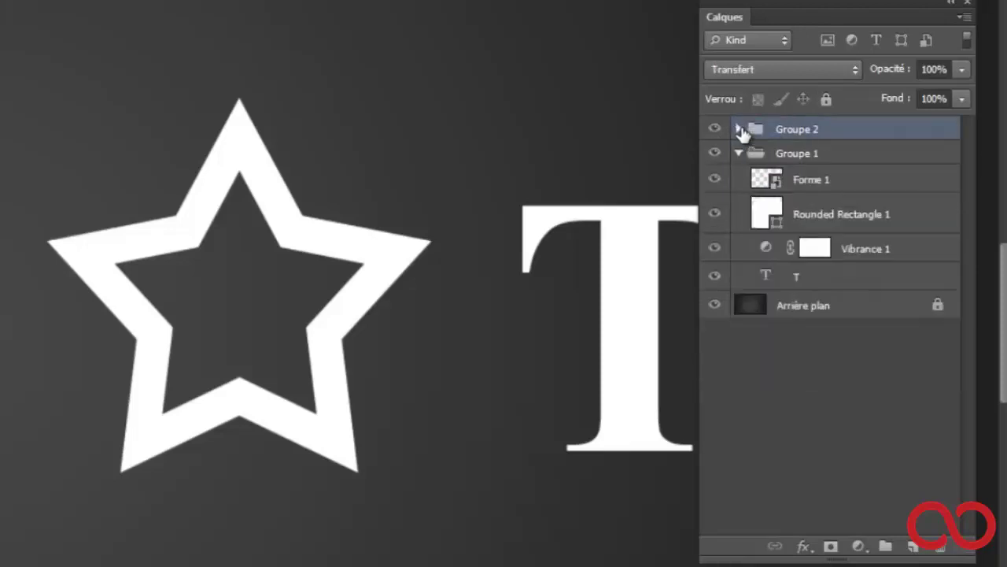
Check Groupe 2's options and adjustment list, then add and remove a layer mask.
right_click(867, 122)
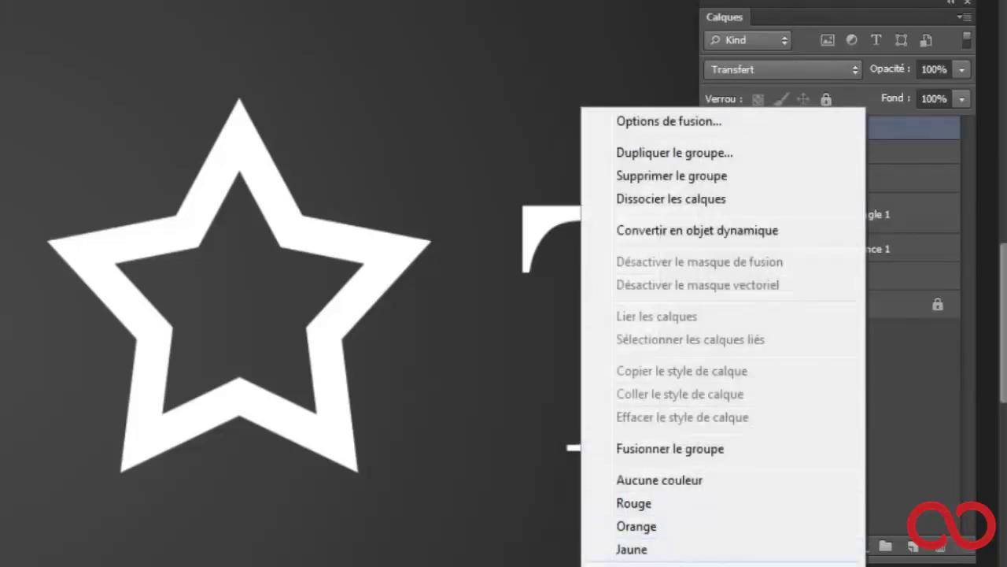
key(Escape)
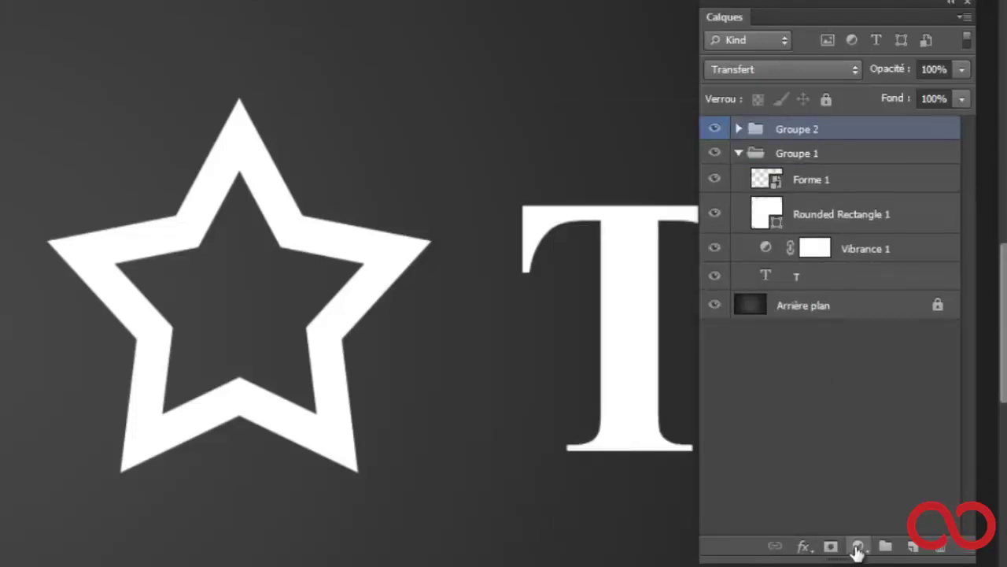
click(858, 548)
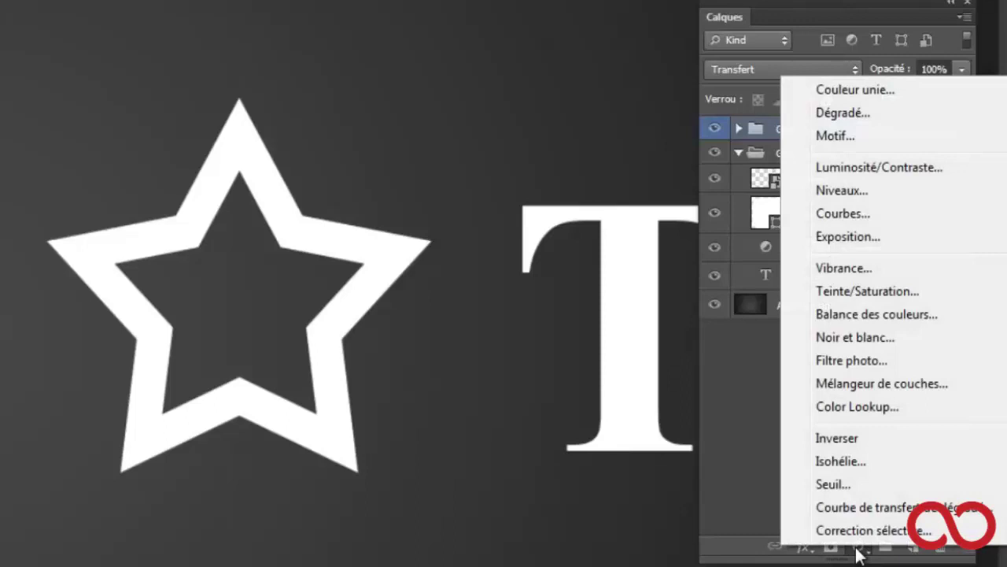
key(Escape)
click(831, 545)
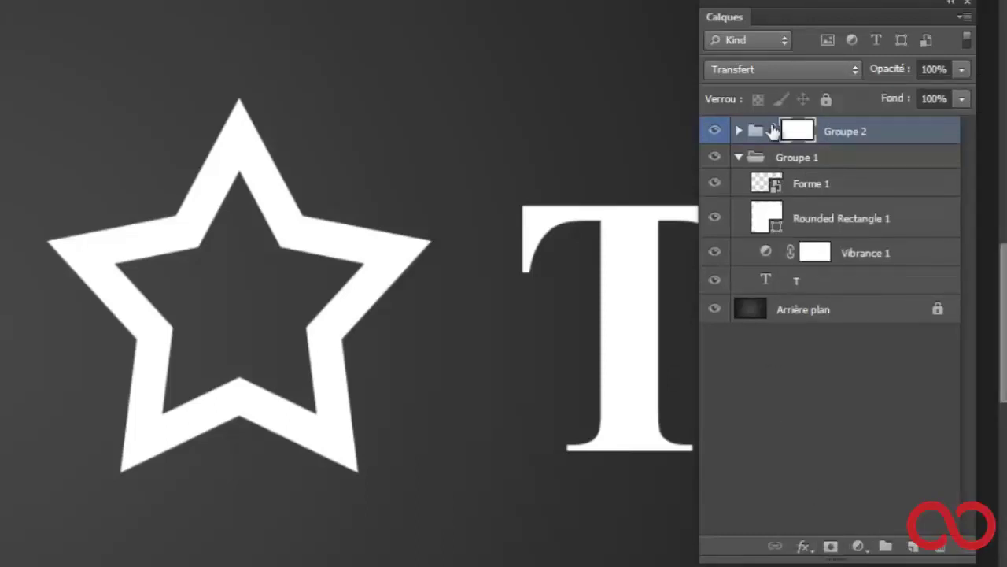
key(ctrl+z)
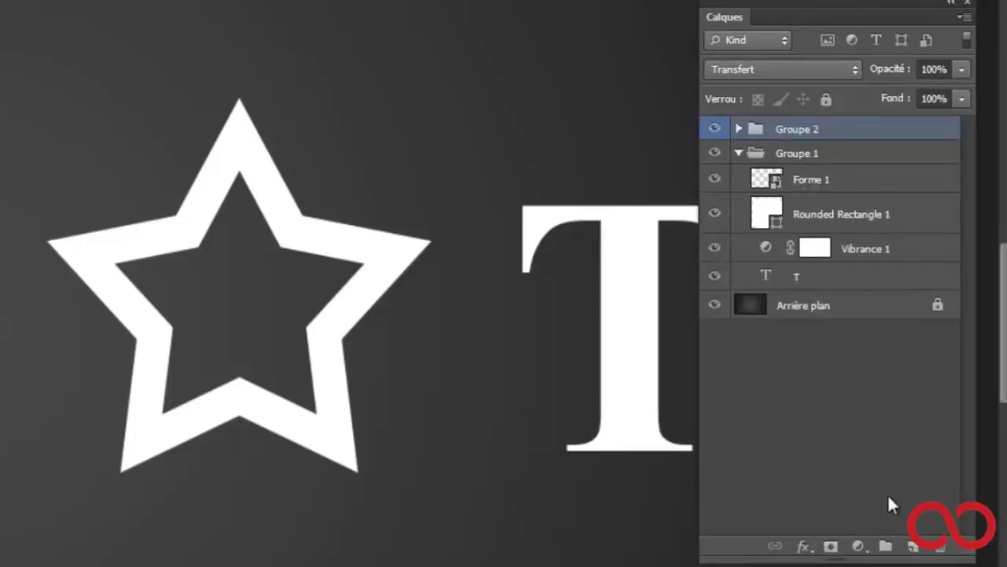
Browse the layer styles list without applying one, then delete every layer from Groupe 2 through T.
click(799, 547)
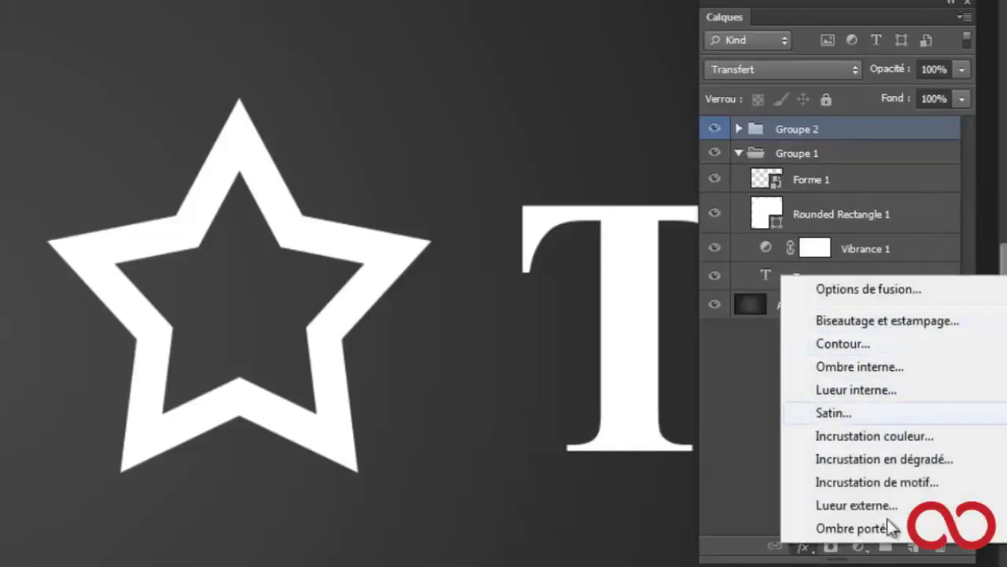
click(802, 551)
click(803, 551)
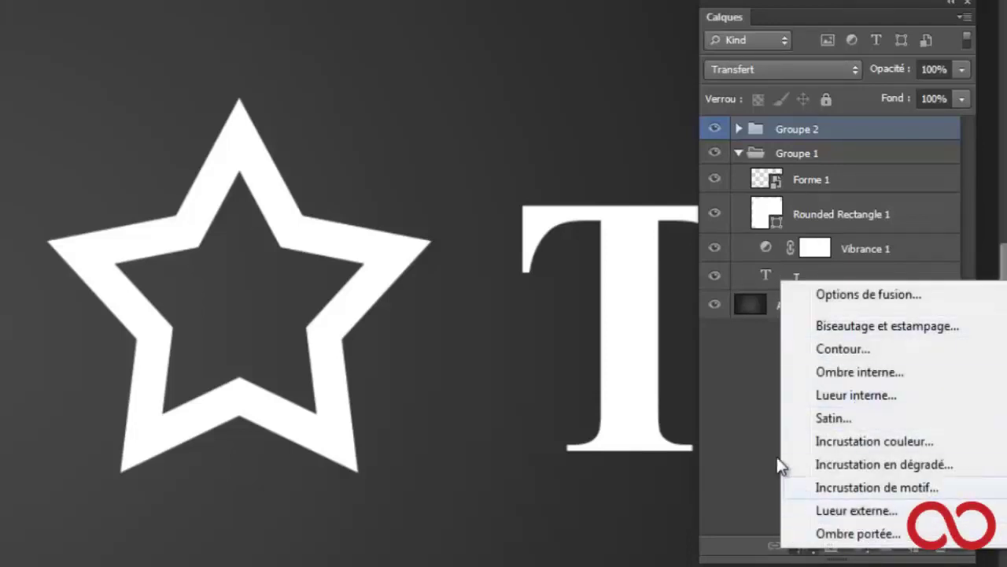
click(747, 421)
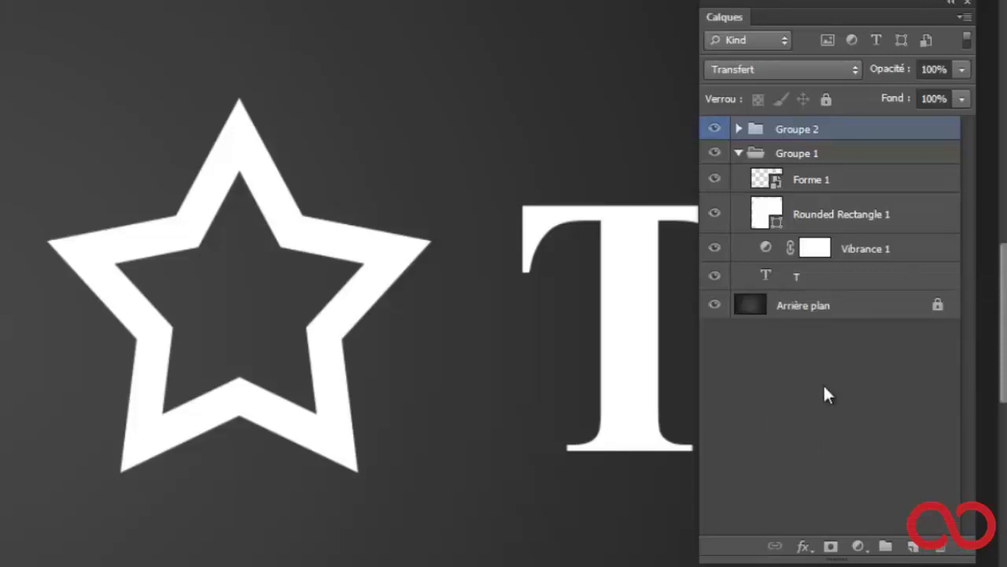
shift+click(825, 276)
key(Delete)
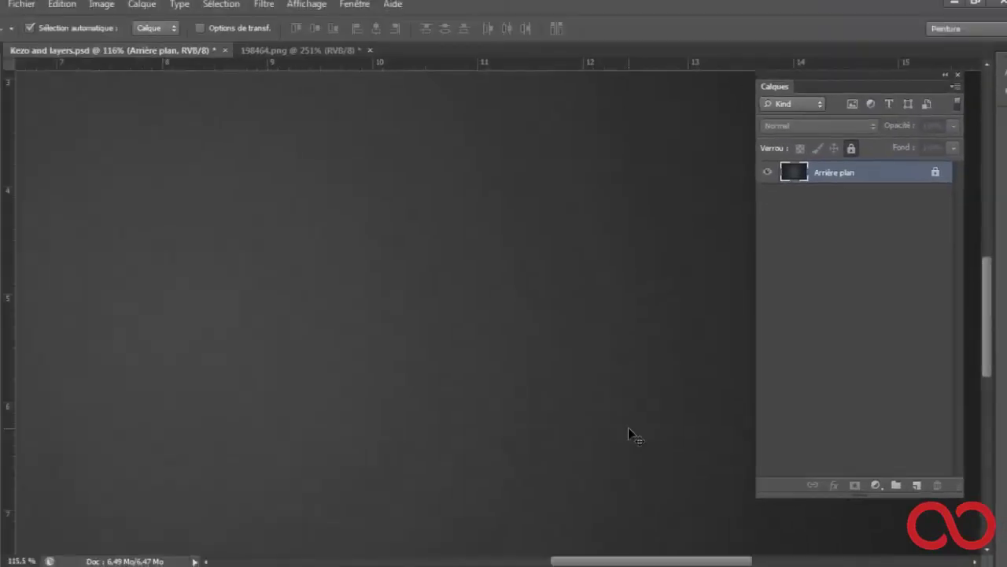
Draw a white circle with the Ellipse tool and duplicate it twice to the right.
click(6, 429)
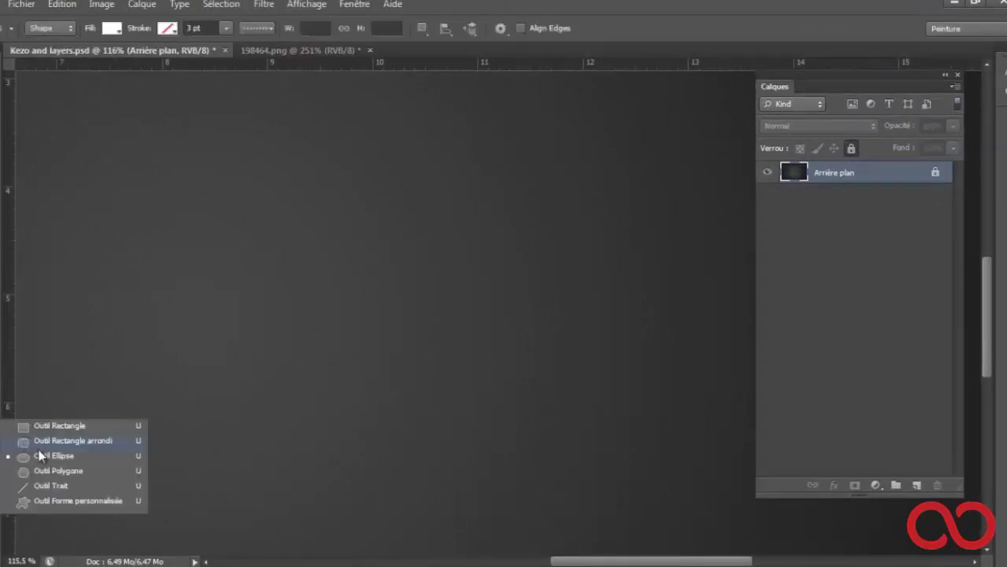
click(39, 455)
drag(222, 298, 325, 403)
key(v)
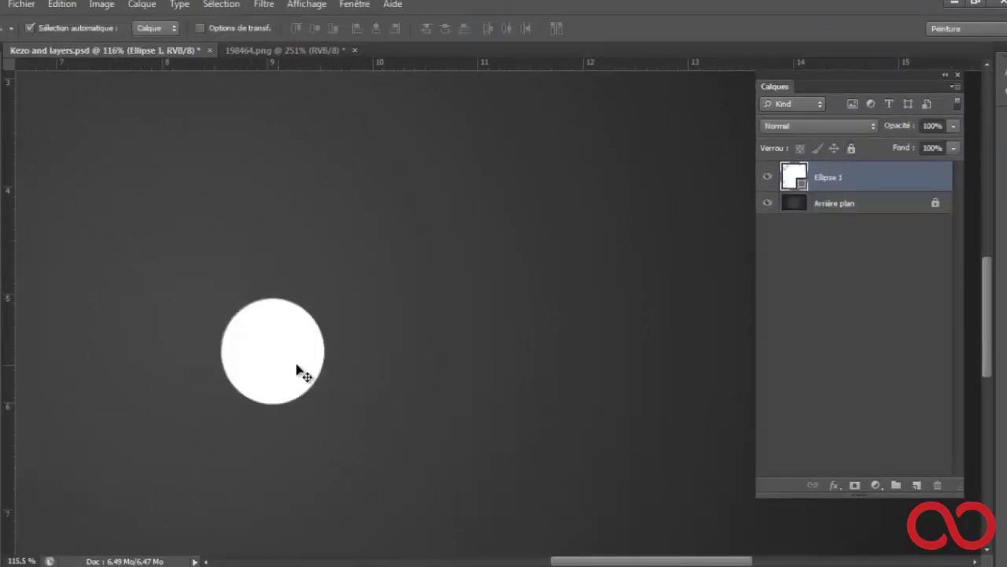
drag(297, 384, 449, 369)
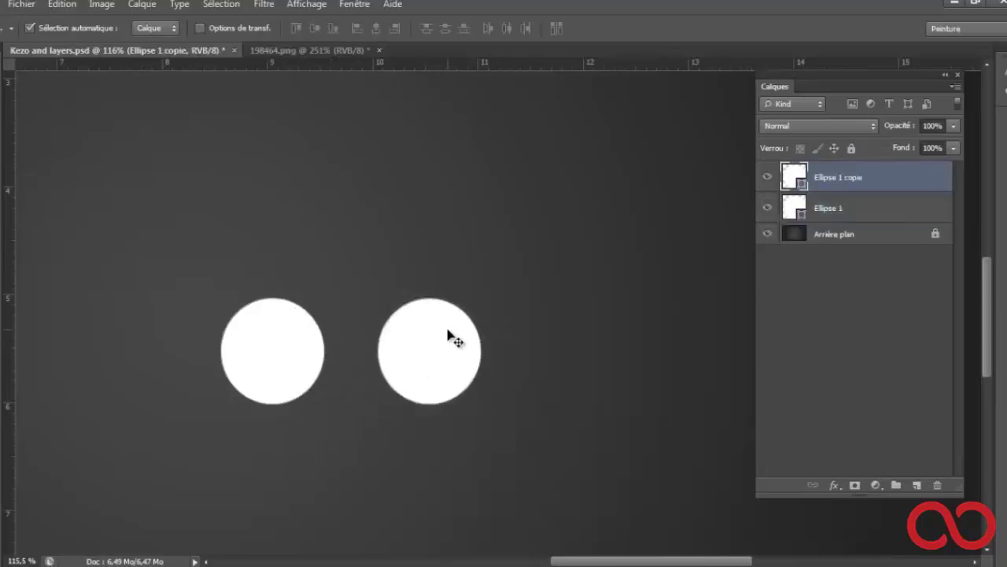
mouse_move(462, 360)
mouse_down()
mouse_move(609, 378)
mouse_move(578, 378)
mouse_up()
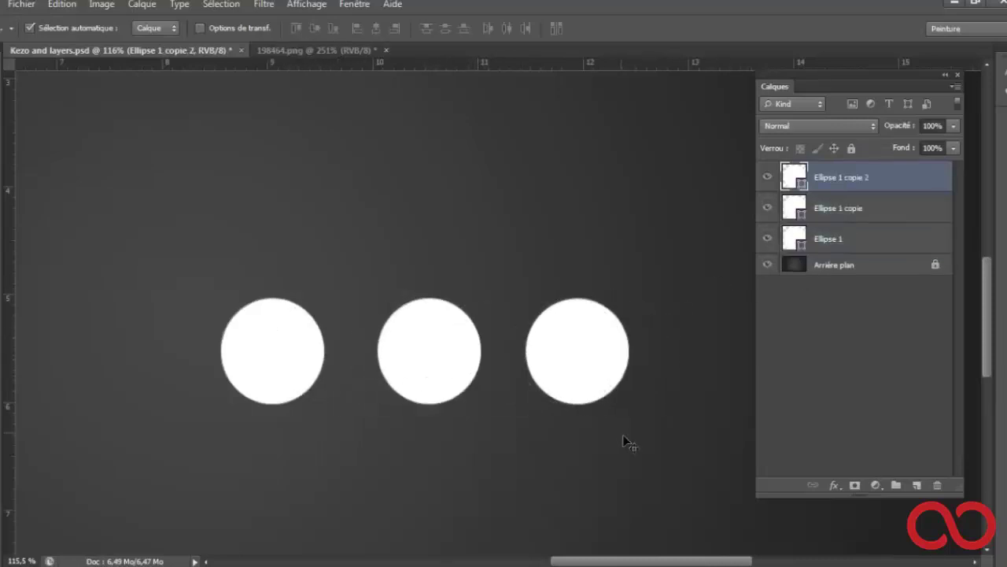
Space the three circles evenly, shift them up-left together, and select the ellipse layers.
drag(692, 443, 202, 278)
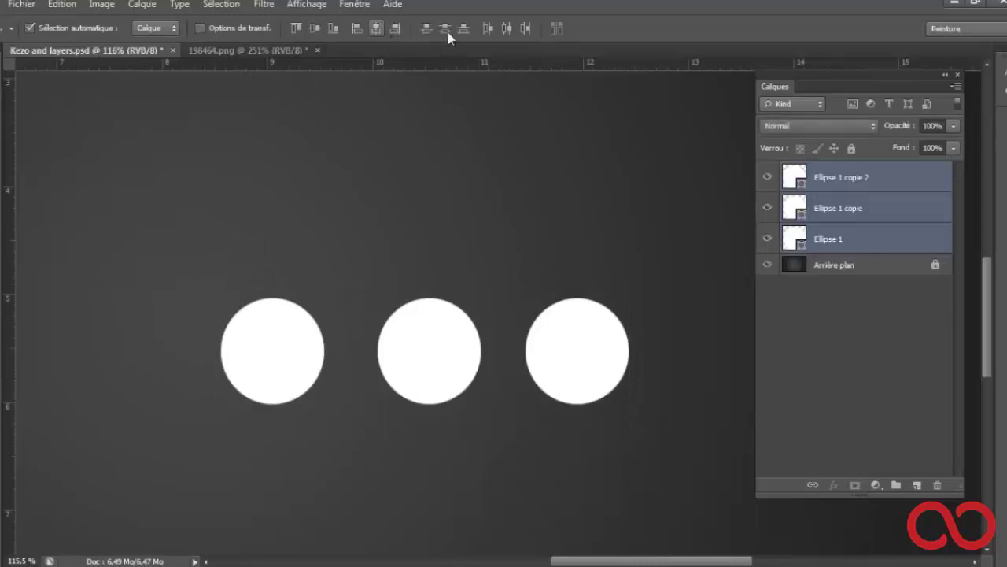
click(507, 29)
mouse_move(265, 260)
mouse_down()
mouse_move(368, 348)
mouse_move(630, 408)
mouse_up()
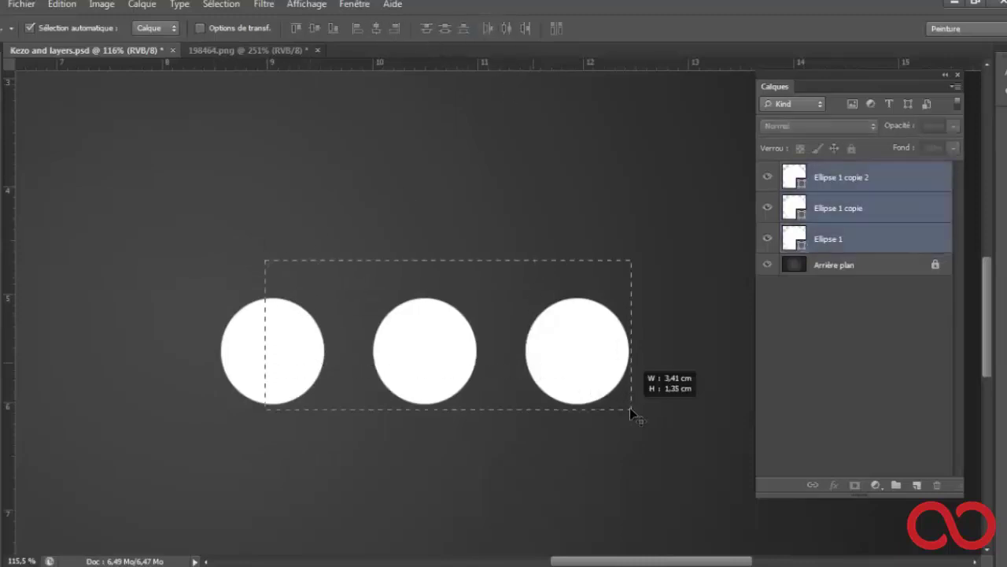
mouse_move(581, 350)
mouse_down()
mouse_move(527, 333)
mouse_move(572, 311)
mouse_up()
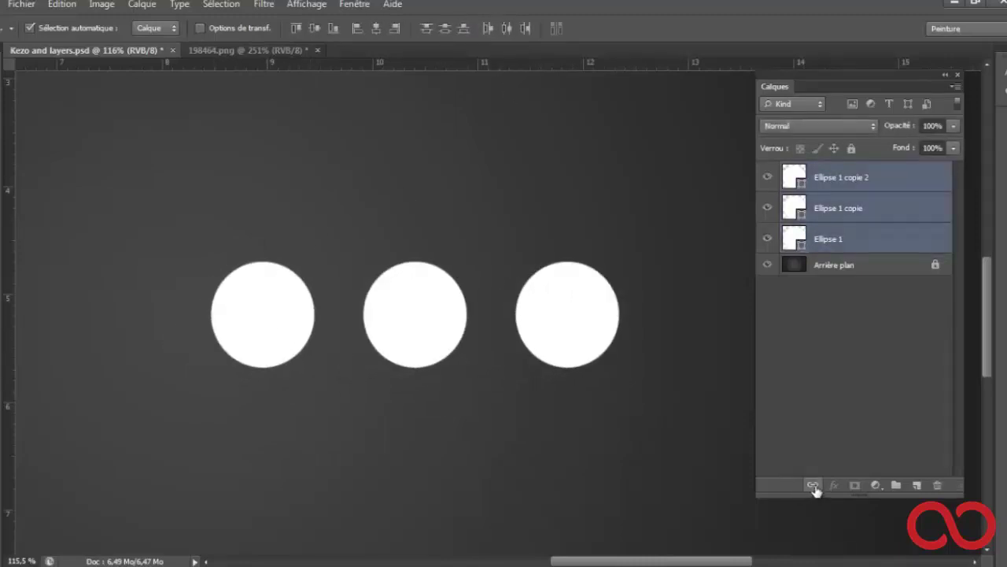
click(882, 238)
shift+click(886, 179)
click(646, 413)
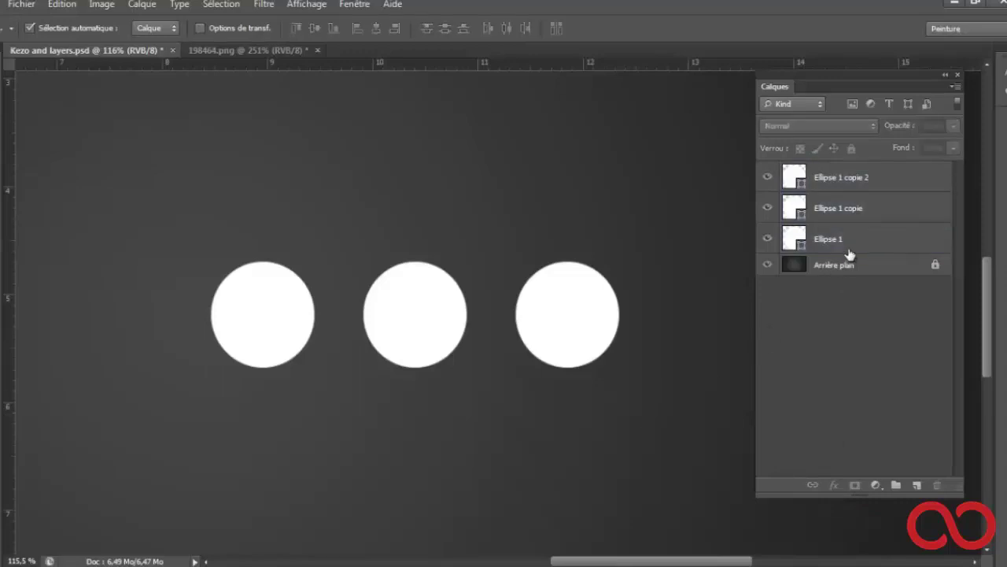
click(570, 321)
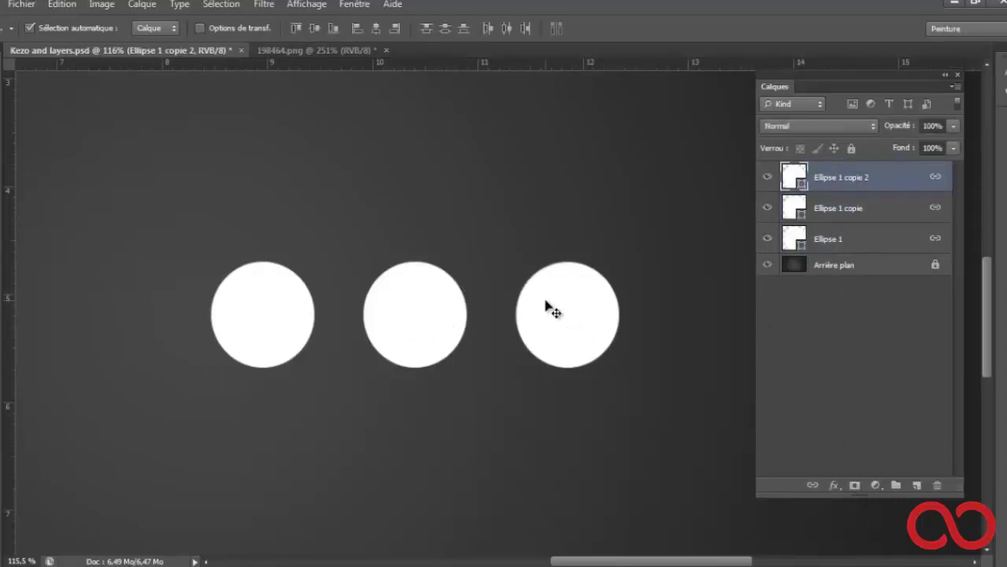
Drag the three linked circles together, first up-right and then toward the lower left.
mouse_move(561, 329)
mouse_down()
mouse_move(483, 221)
mouse_move(598, 416)
mouse_move(632, 288)
mouse_up()
drag(498, 262, 384, 348)
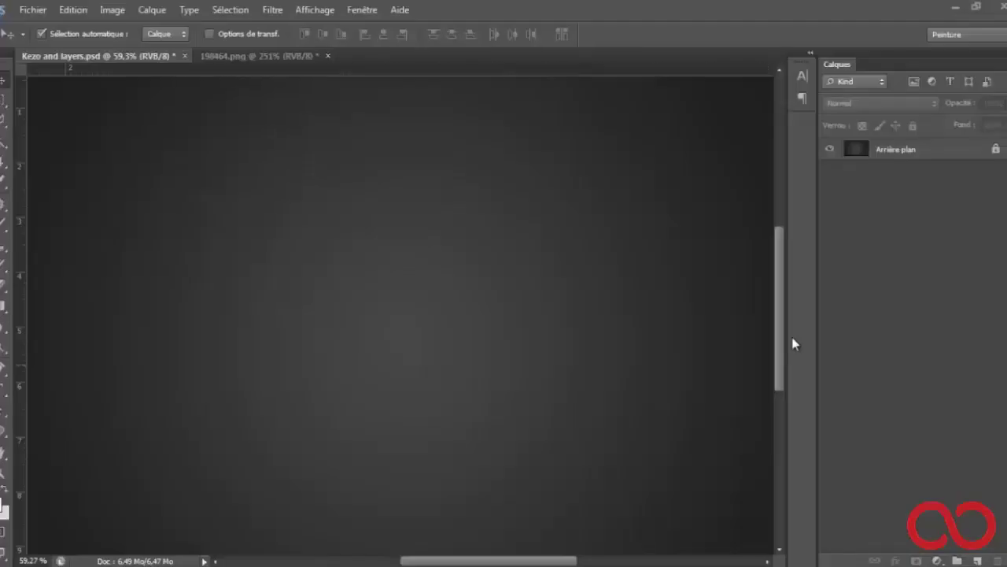